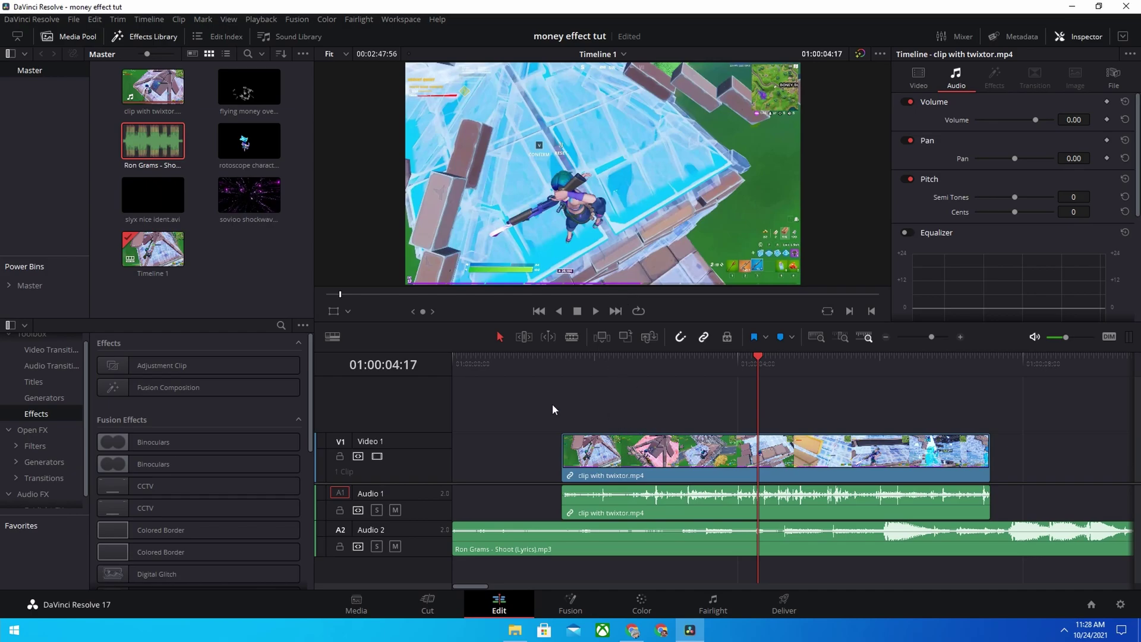
Preview the gameplay clip at a slightly lower monitor volume, then park near its start
mouse_move(611, 371)
left_mouse_down()
mouse_move(550, 368)
mouse_move(957, 373)
mouse_move(775, 380)
mouse_move(835, 380)
left_mouse_up()
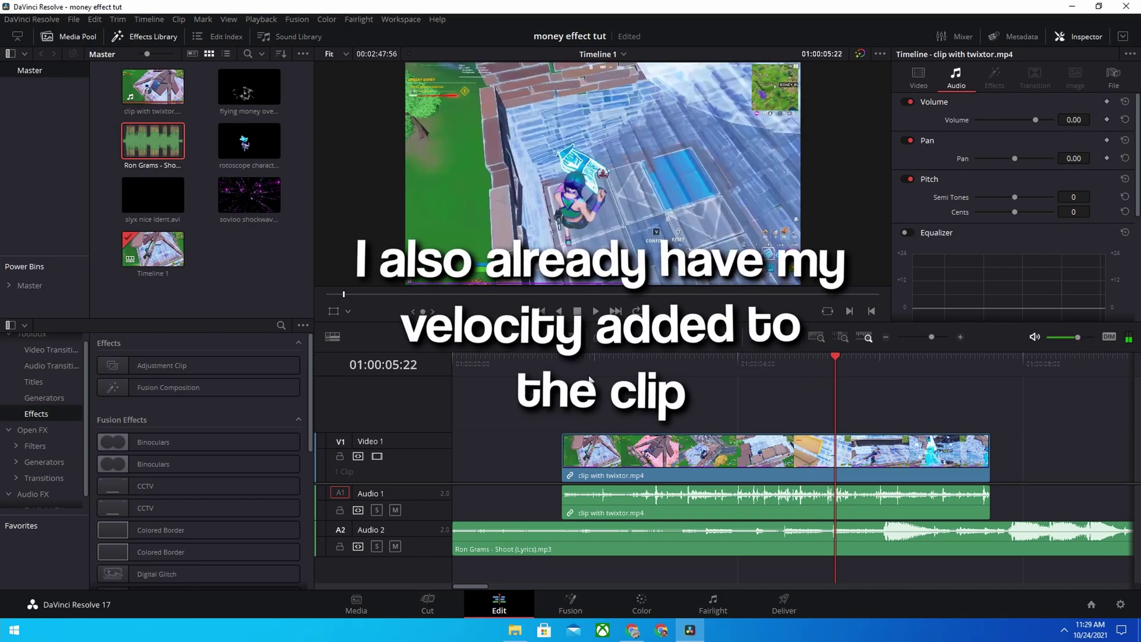
left_click(564, 364)
key("space")
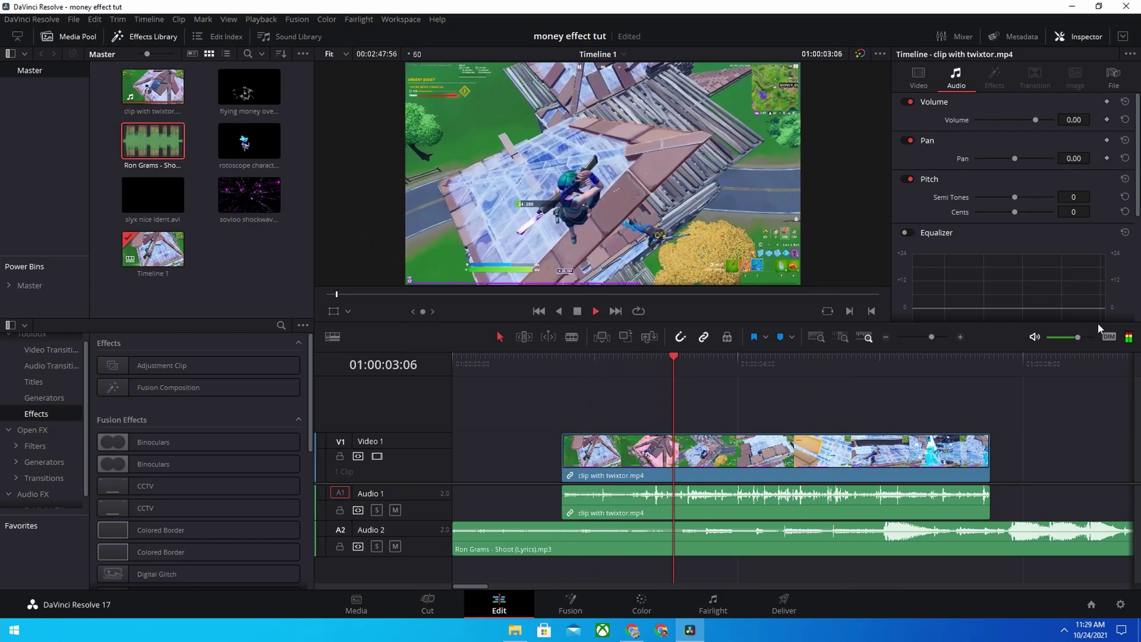
left_click(1074, 338)
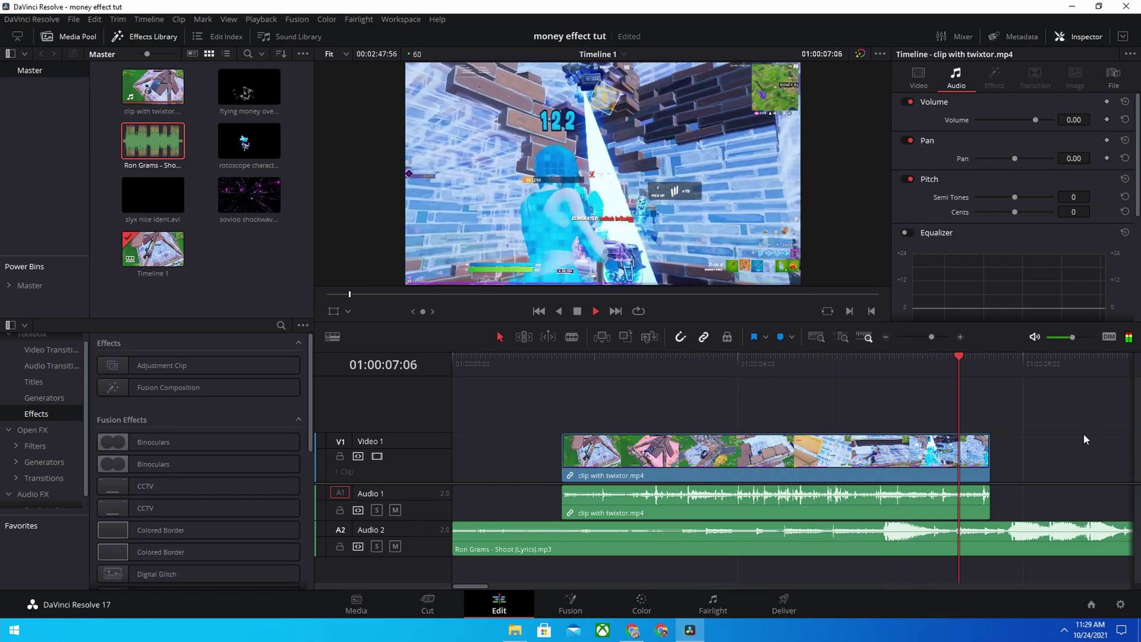
key("space")
left_click_drag(650, 369, 581, 373)
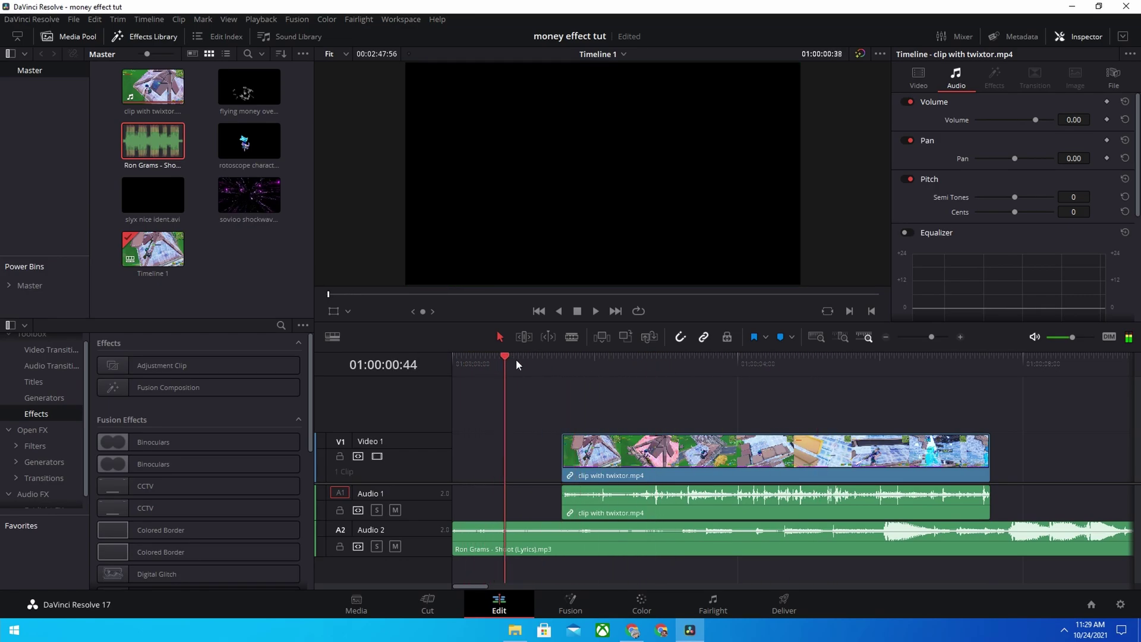
left_click_drag(581, 373, 602, 360)
Place slyx nice ident.avi on a new Video 2 track at the timeline start
left_click(170, 233)
left_click_drag(152, 196, 481, 410)
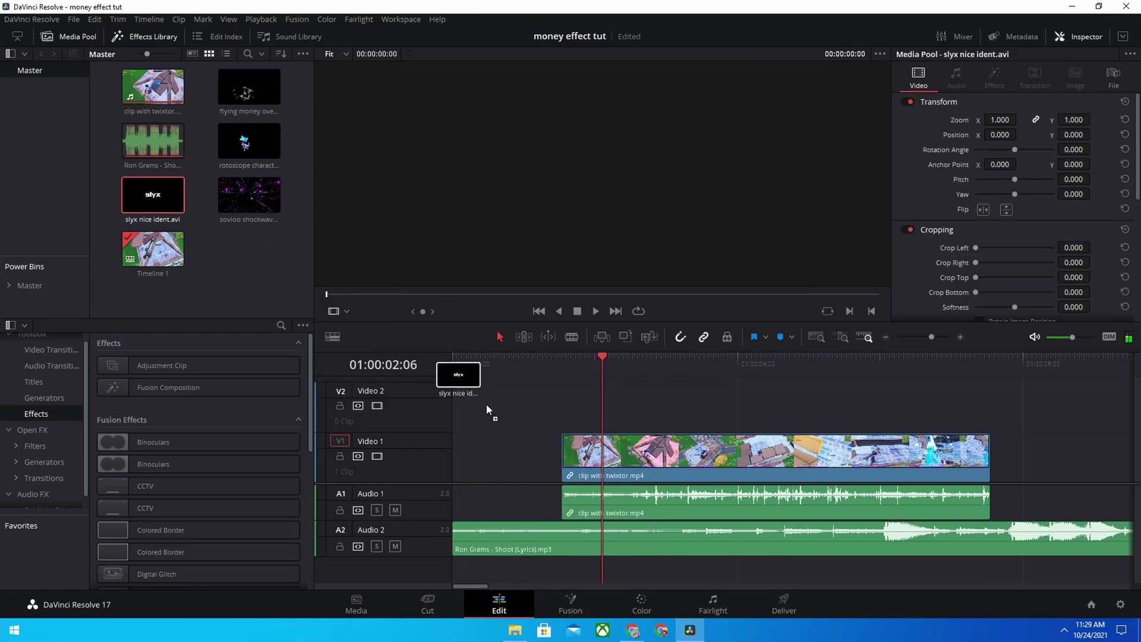
left_click_drag(448, 360, 569, 373)
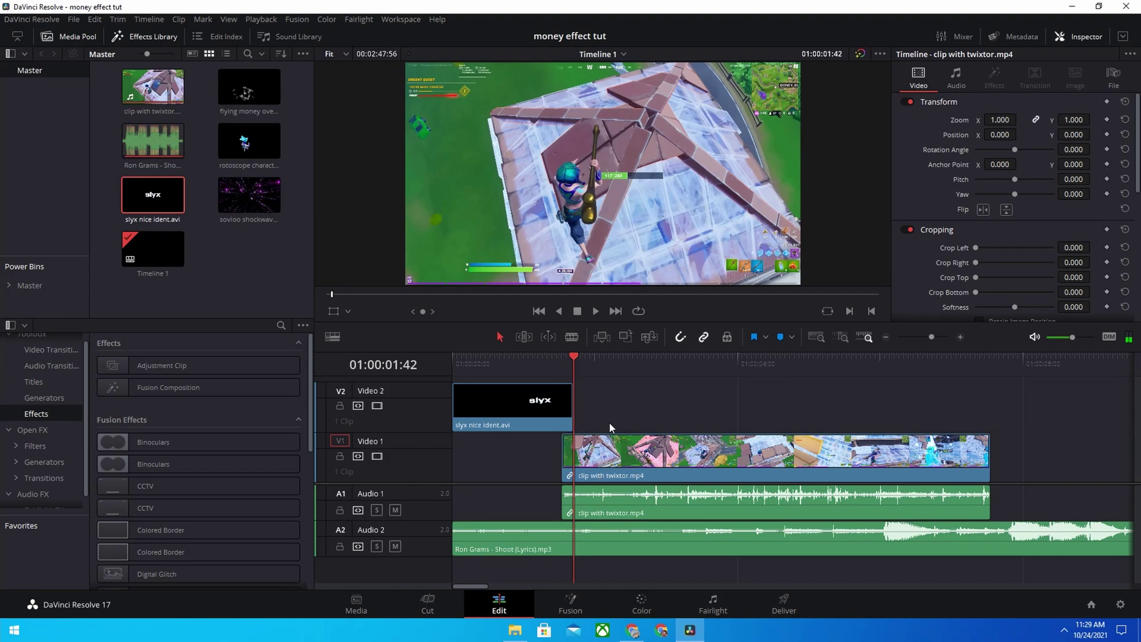
Shift the gameplay clip and song after the ident, extending the song back to the start
left_click_drag(678, 419, 755, 585)
left_click_drag(767, 458, 779, 458)
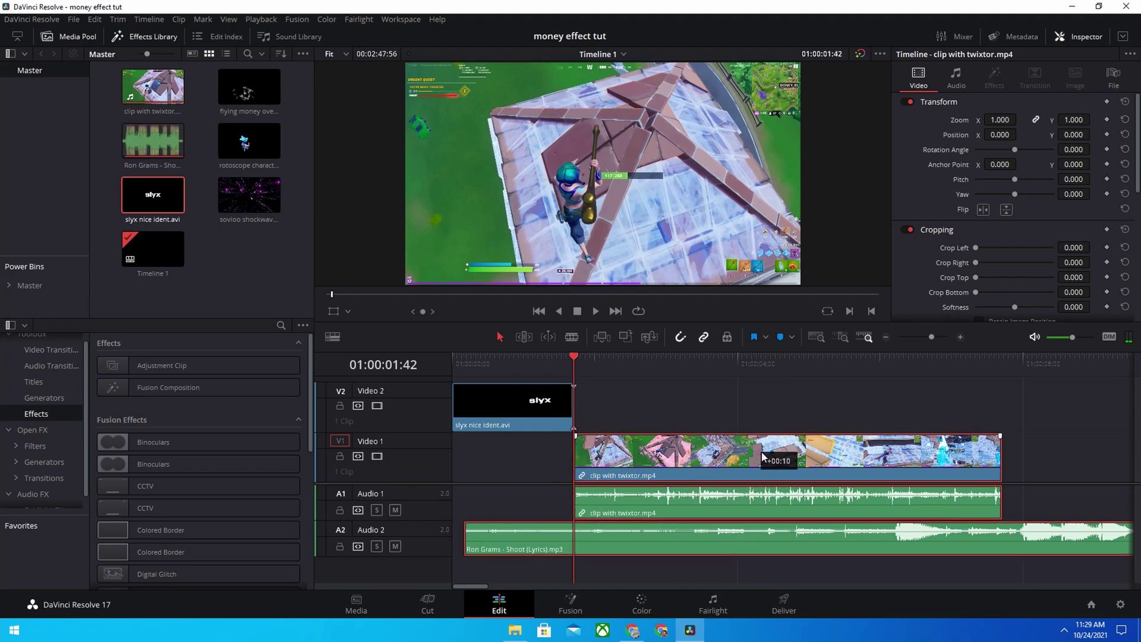
left_click(593, 404)
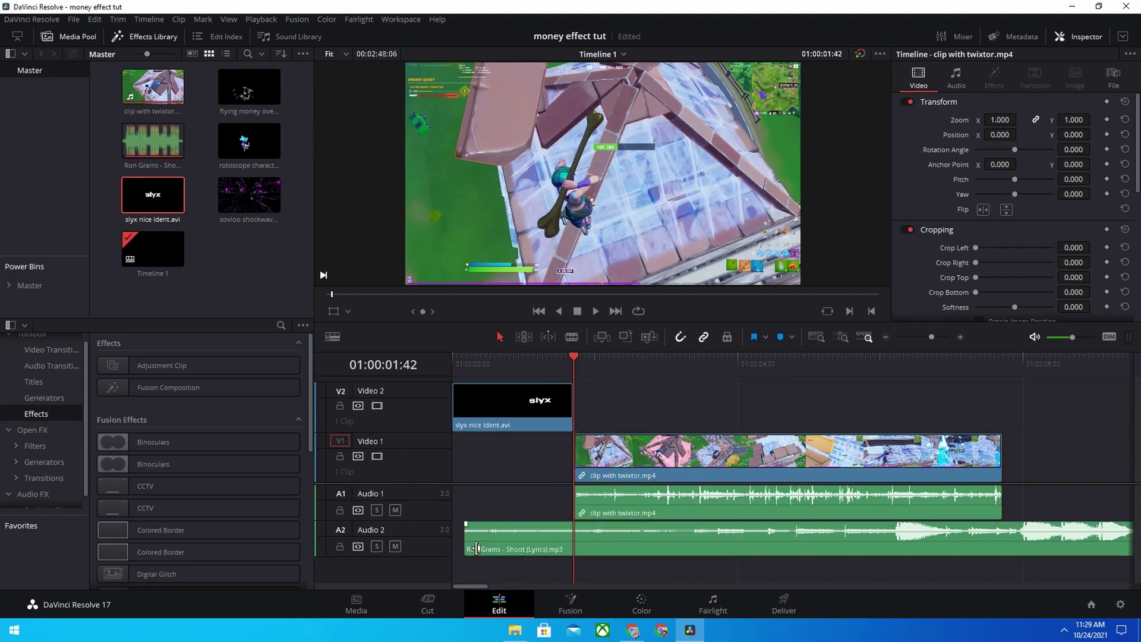
left_click_drag(477, 548, 466, 548)
Play back the new opening with the slyx ident from the timeline start
left_click(659, 366)
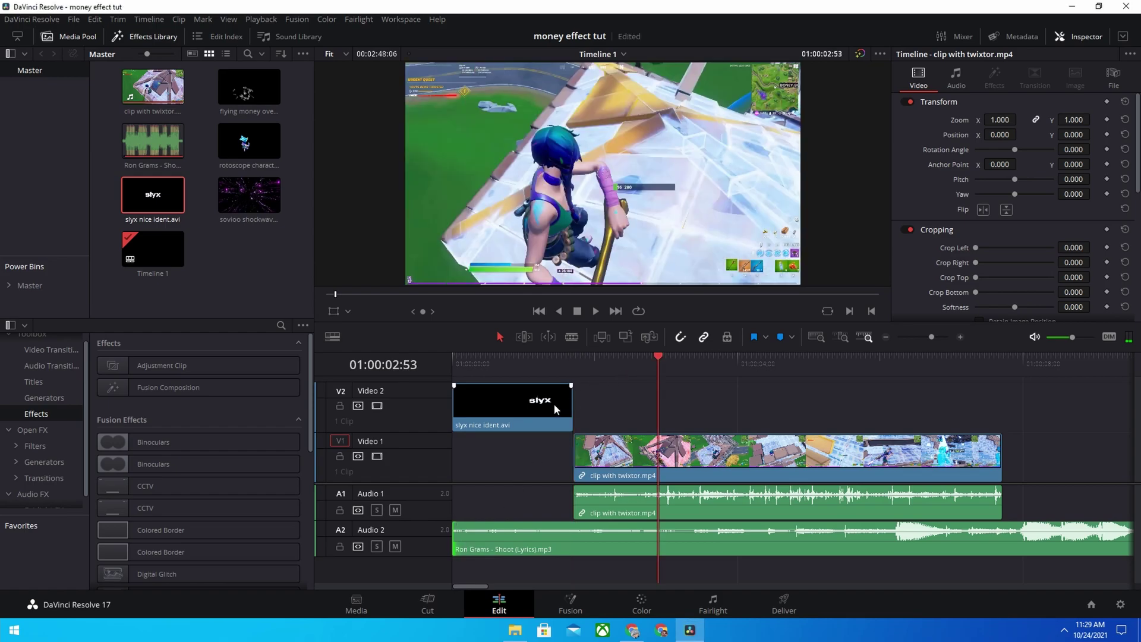
left_click(472, 366)
key("space")
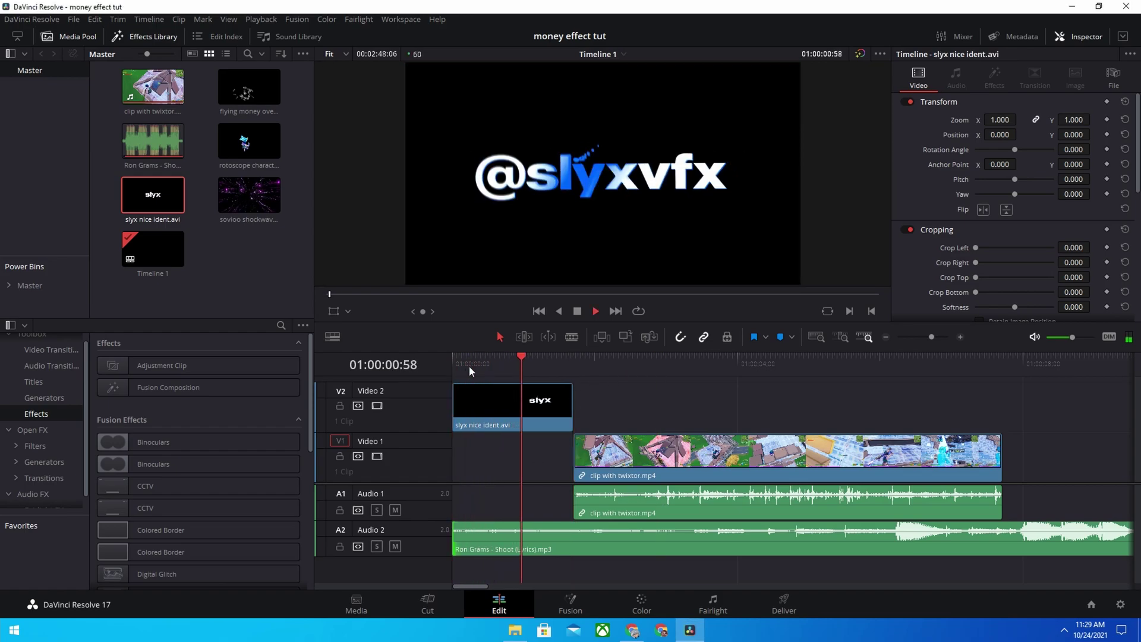
left_click(534, 373)
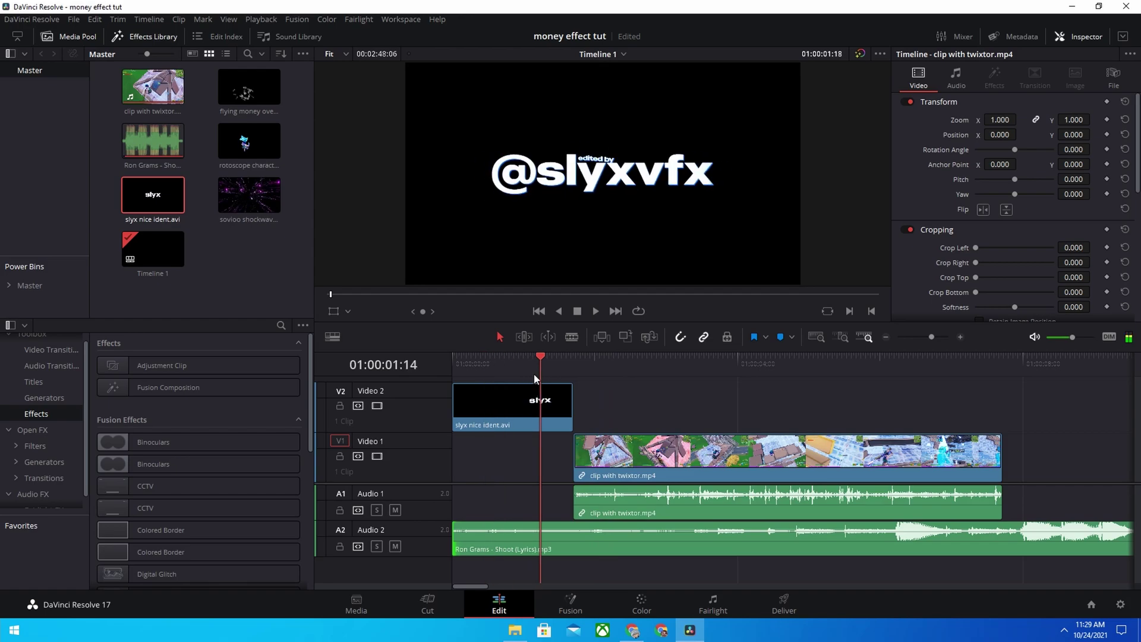
left_click(461, 358)
key("space")
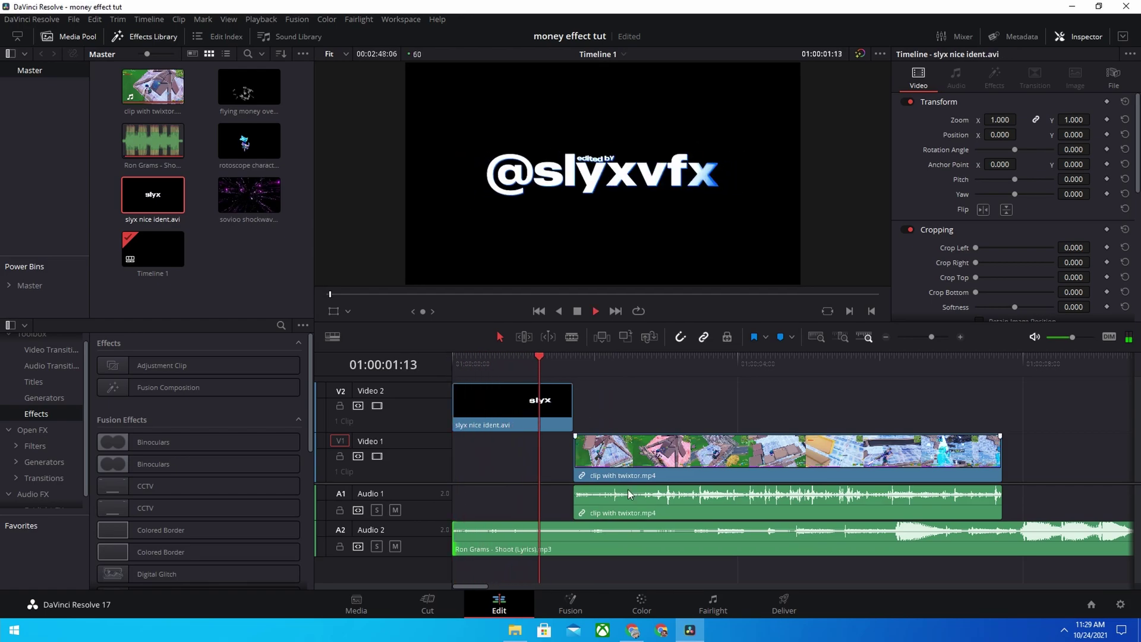
Unlink the gameplay video from its audio and play forward to find the cut point
key("space")
right_click(690, 455)
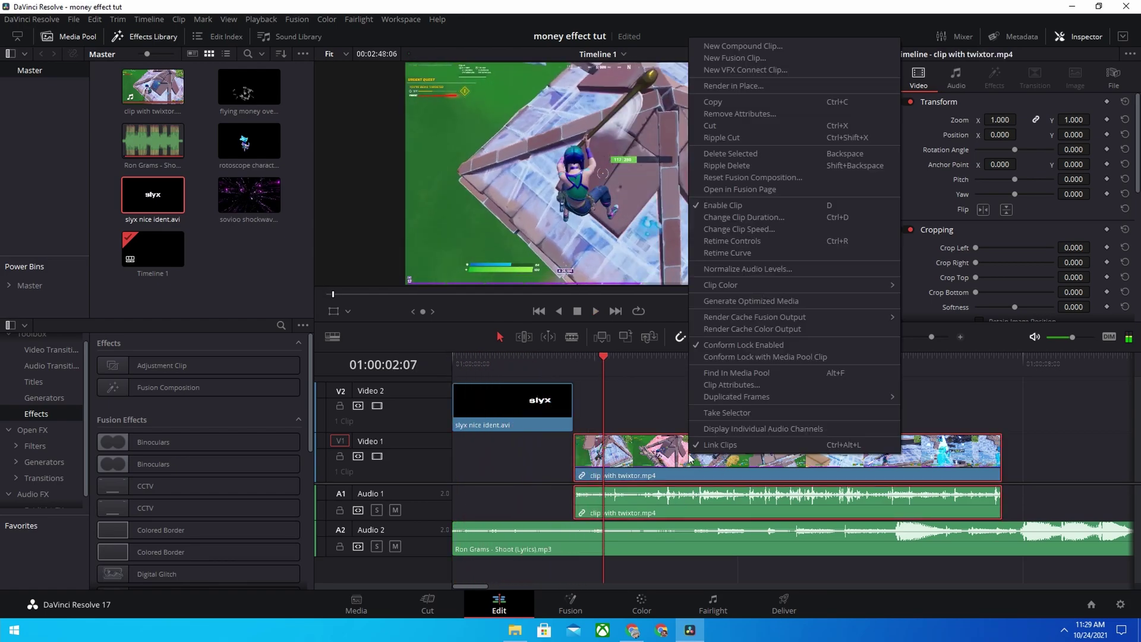
left_click(773, 450)
left_click(738, 385)
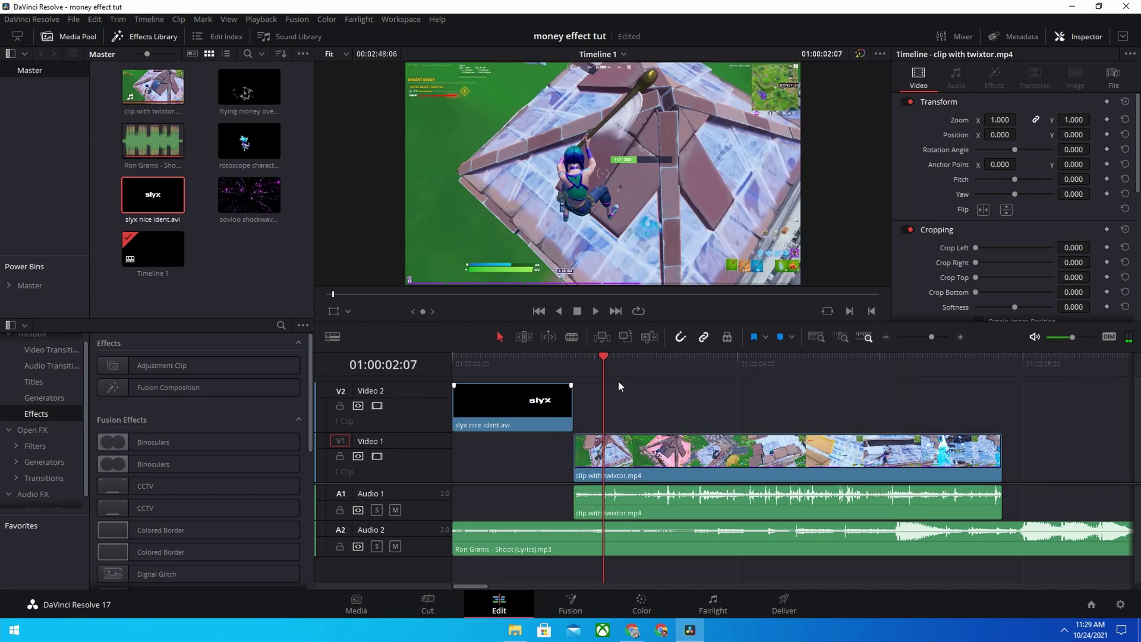
key("space")
key("space")
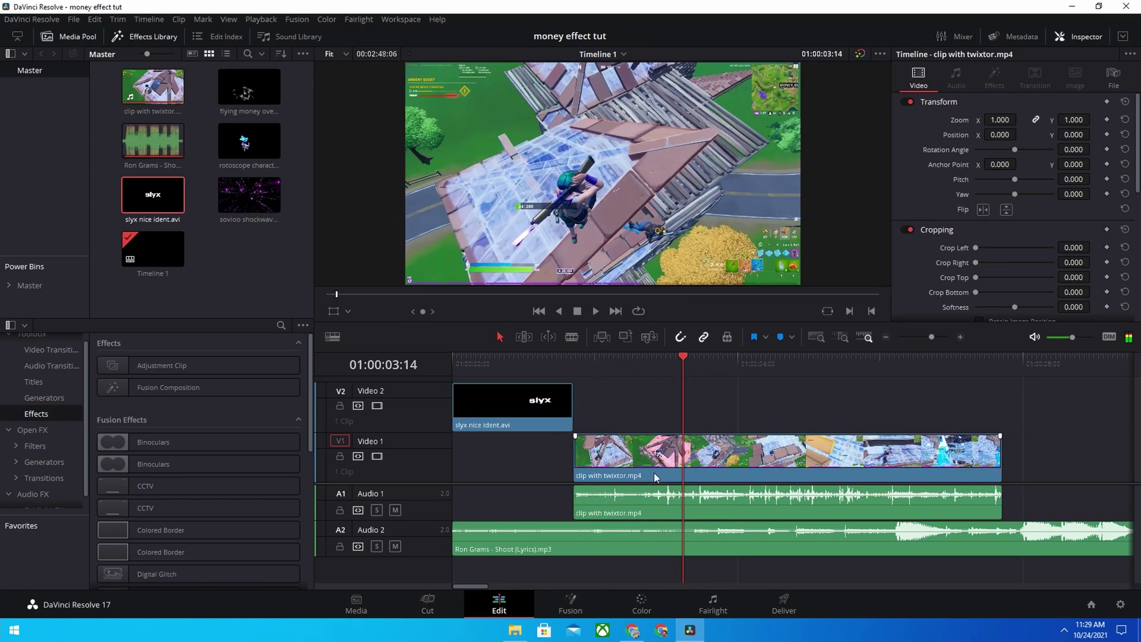
Duplicate the gameplay video, keep only its opening, and move it to the Video 1 start
left_click_drag(660, 463, 650, 408)
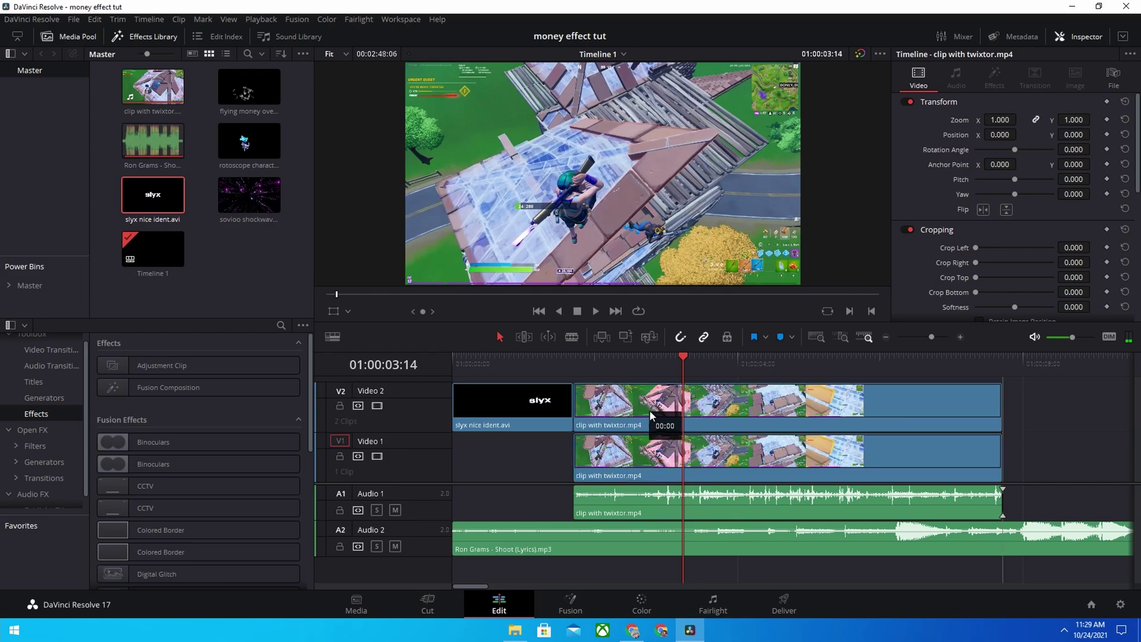
left_click_drag(673, 366, 694, 373)
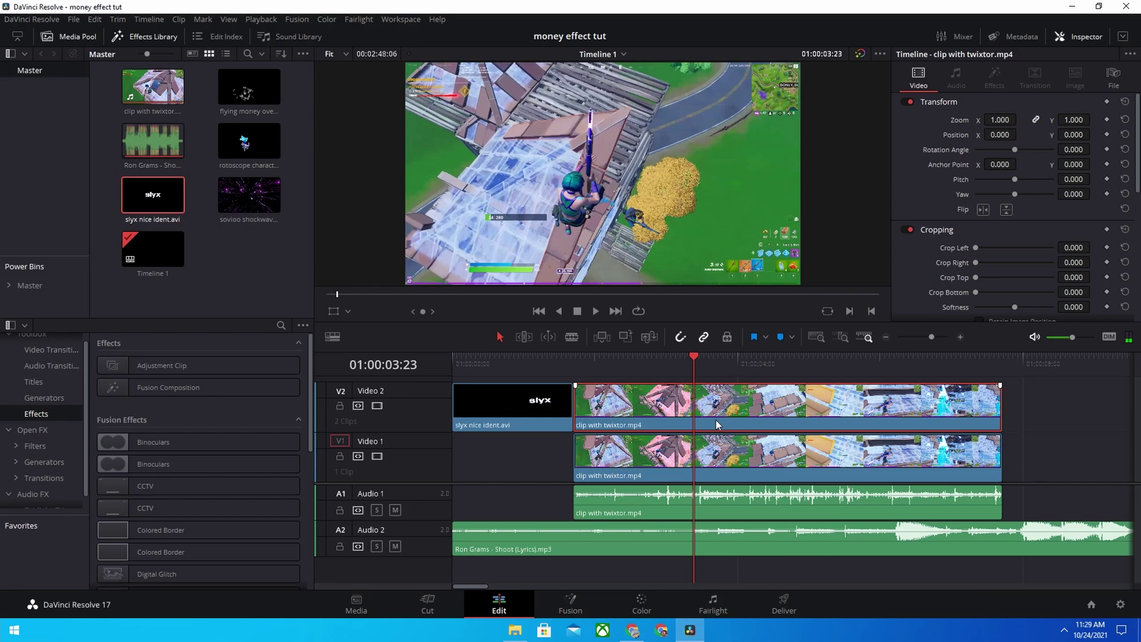
key("ctrl+b")
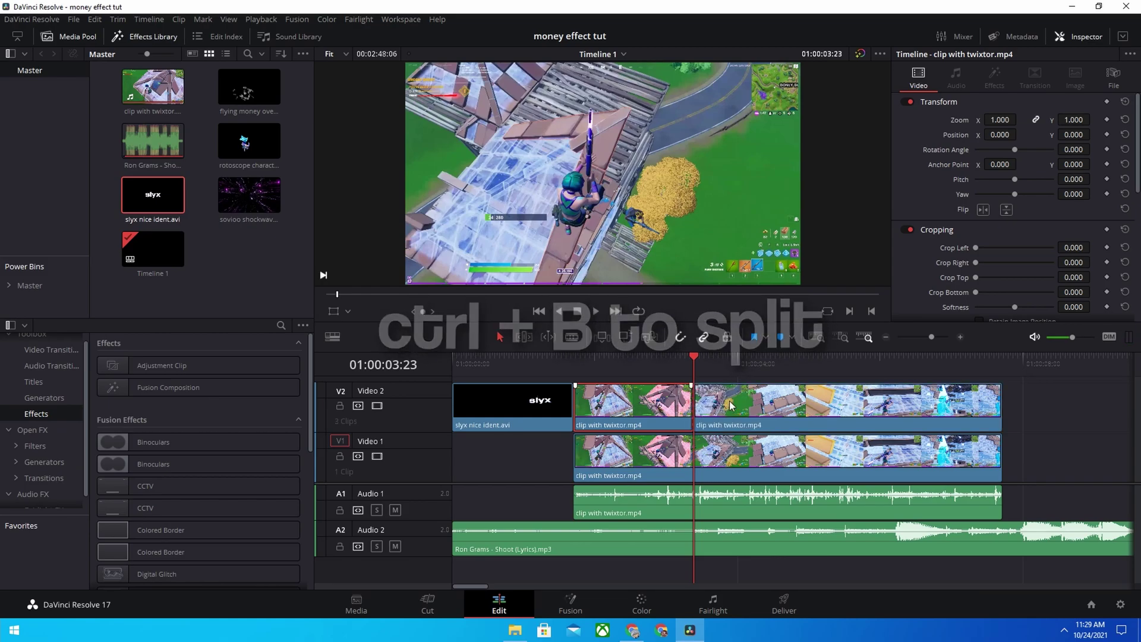
left_click(774, 406)
key("Delete")
left_click_drag(636, 399, 515, 450)
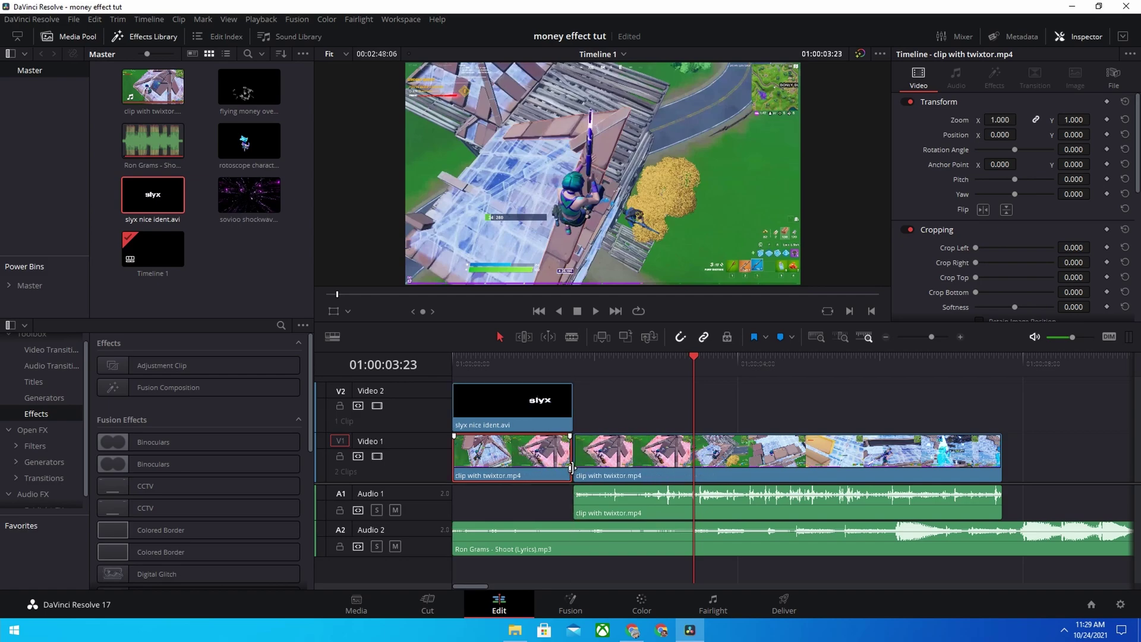
left_click(571, 468)
Disable the slyx ident clip and select the short gameplay copy beneath it
left_click(626, 400)
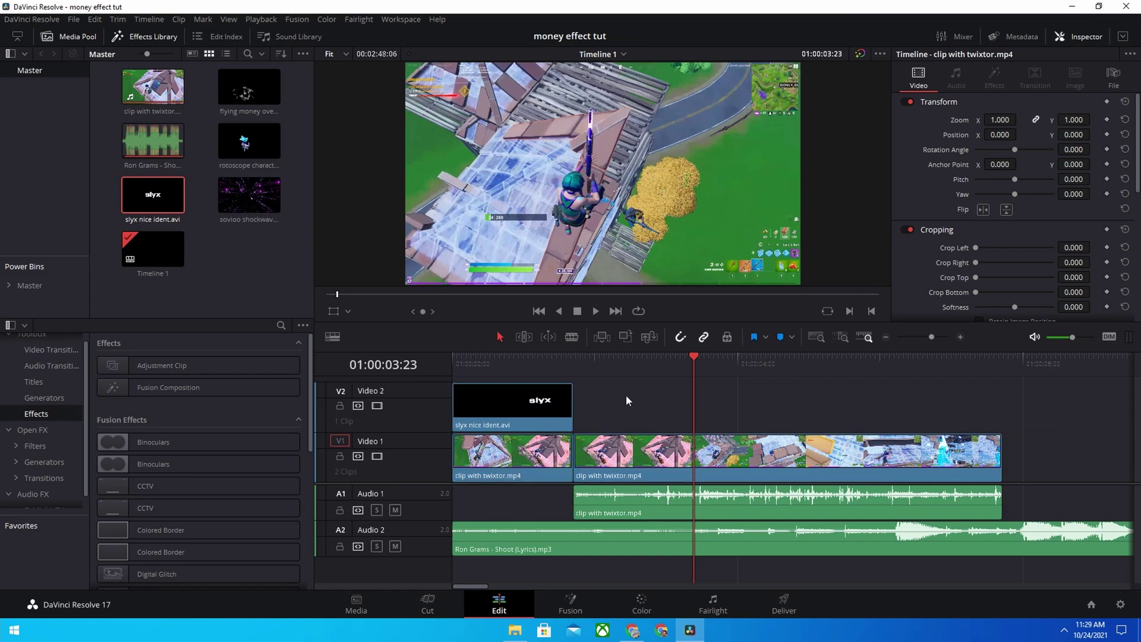
left_click(501, 359)
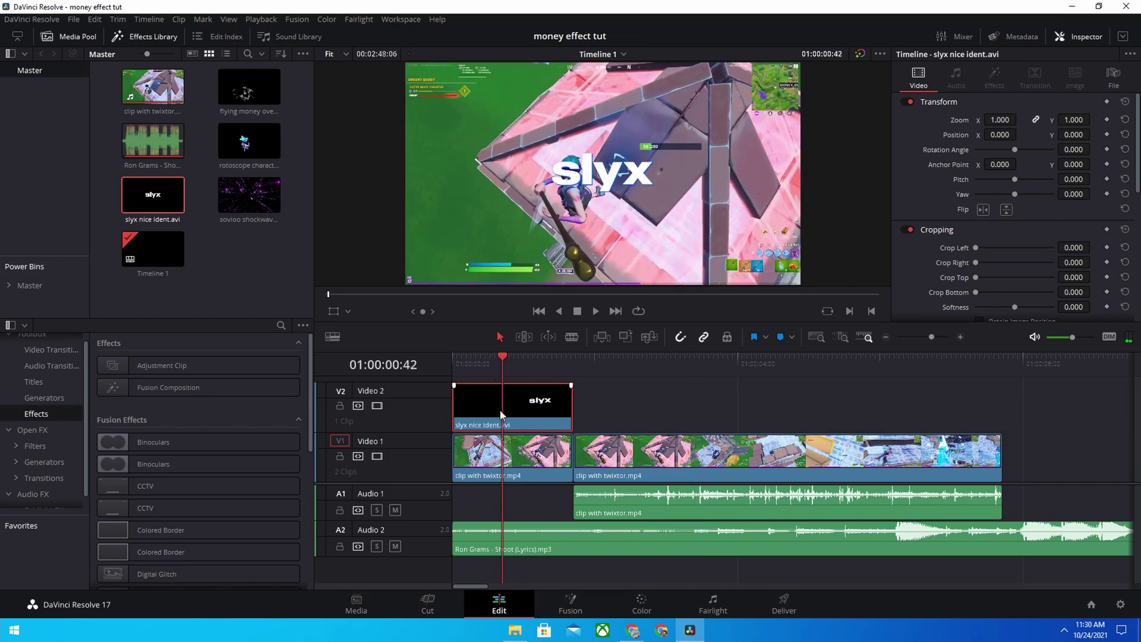
key("d")
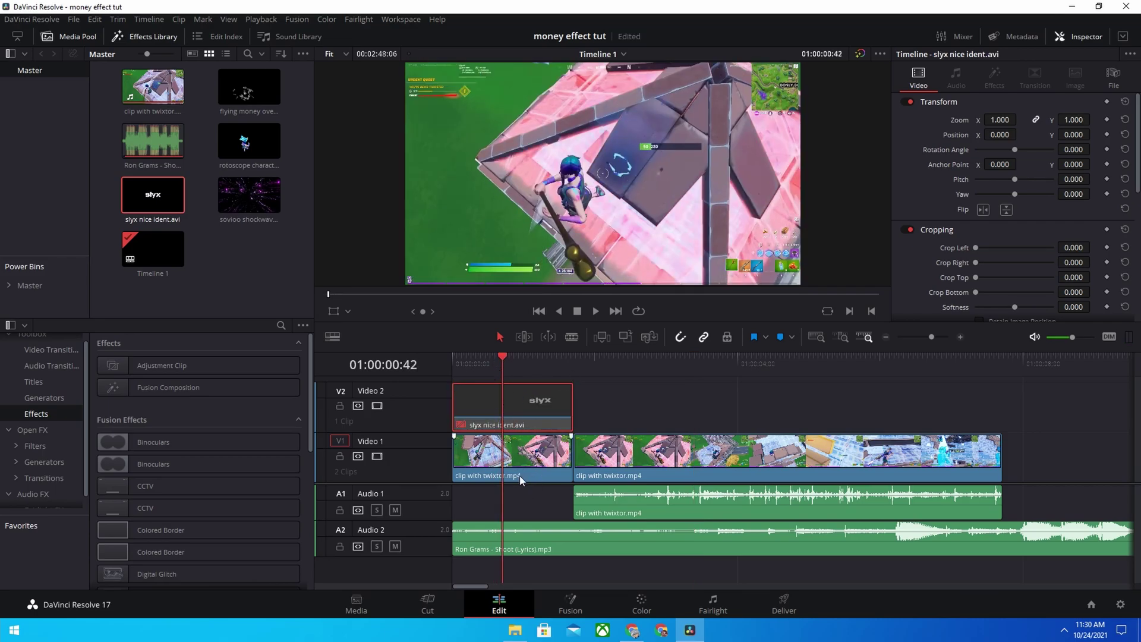
left_click(521, 474)
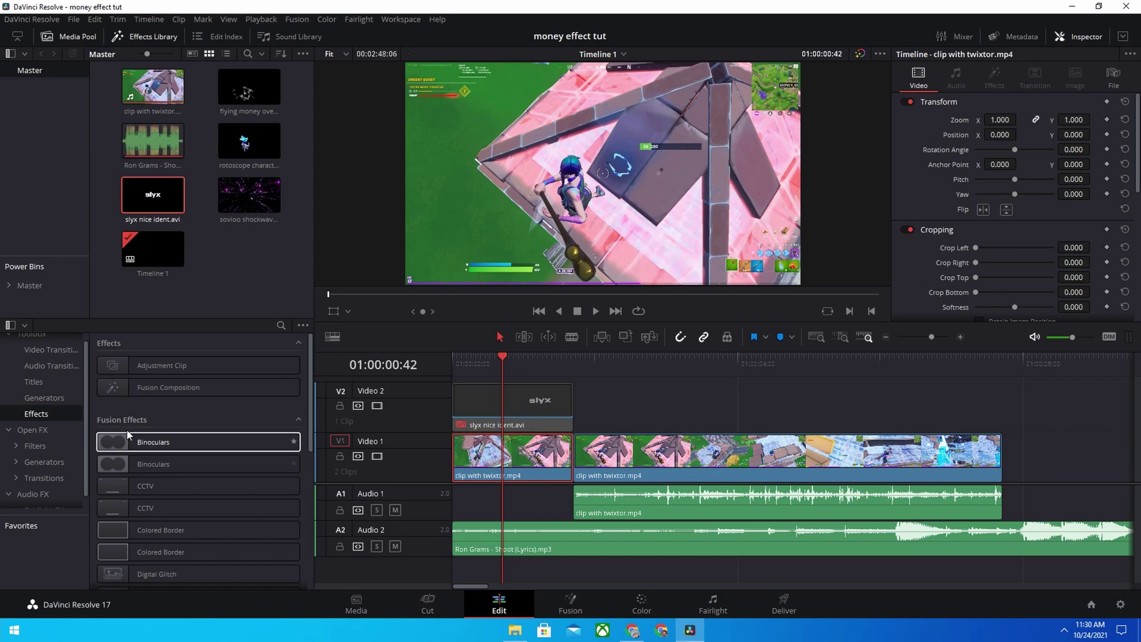
left_click(27, 429)
Apply Twixtor to the short gameplay copy and enable its GPU processing
left_click(281, 326)
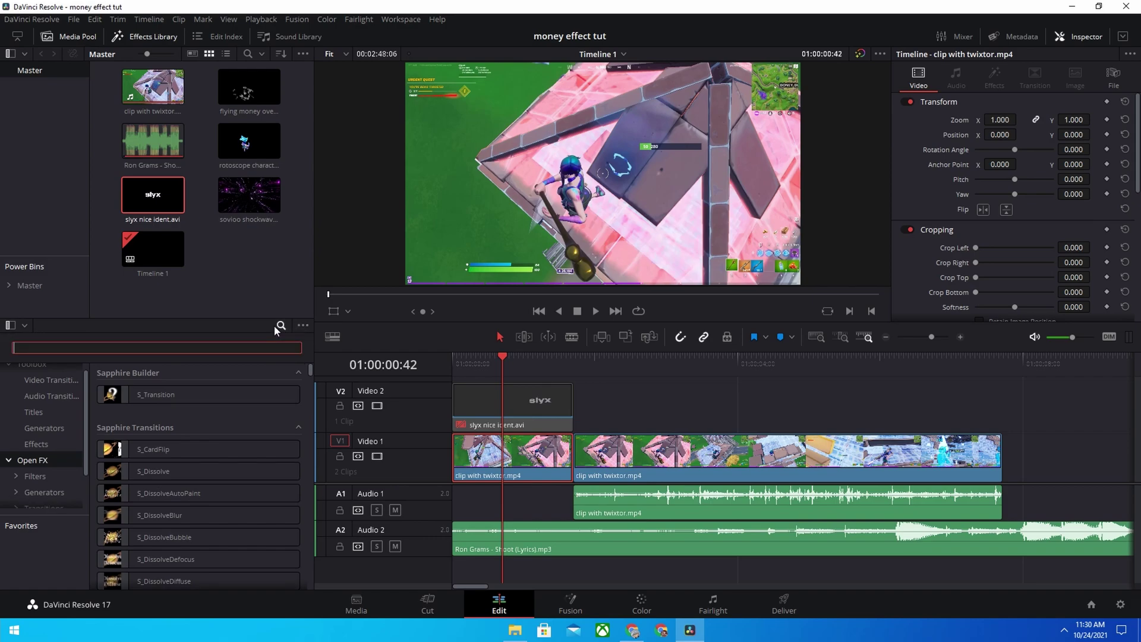
type("twix")
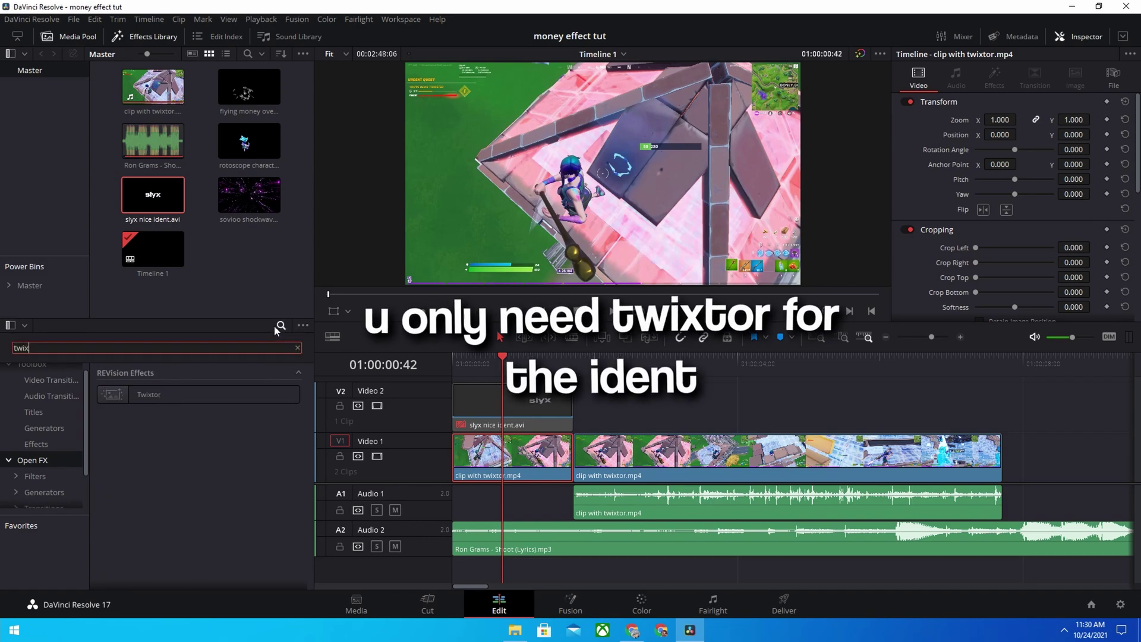
left_click_drag(196, 394, 505, 463)
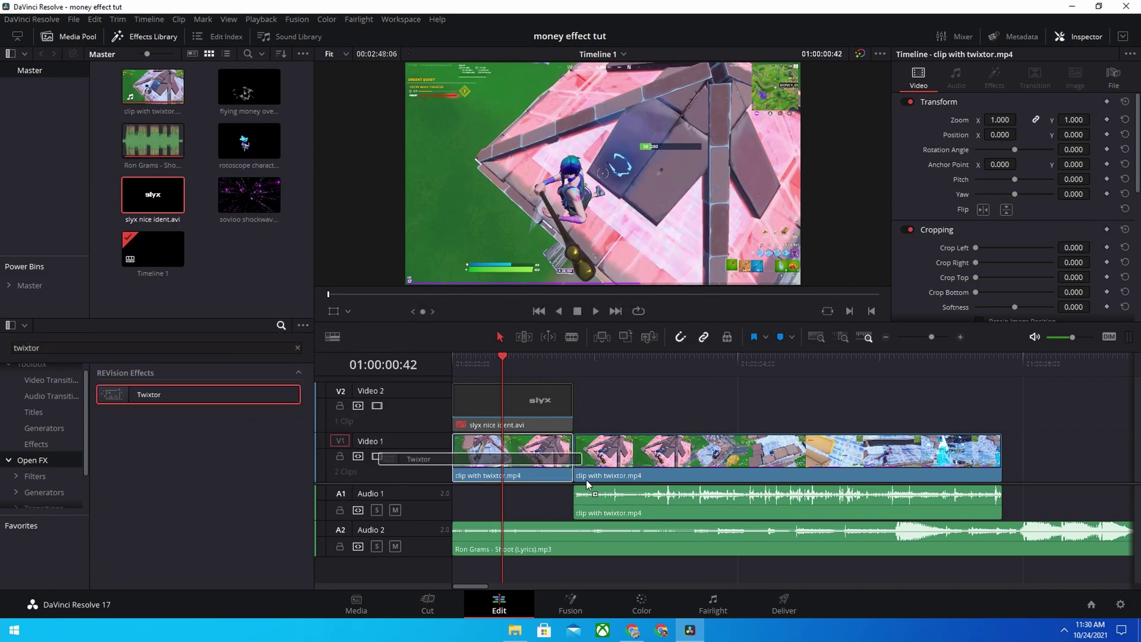
left_click(1006, 79)
left_click(1003, 173)
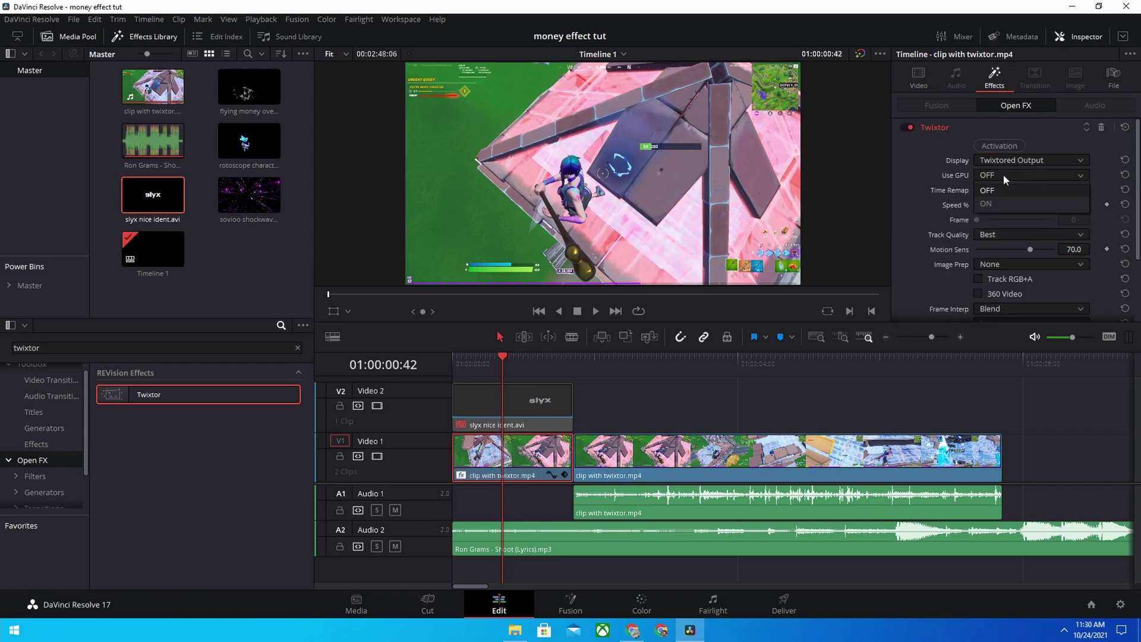
left_click(986, 206)
type("91")
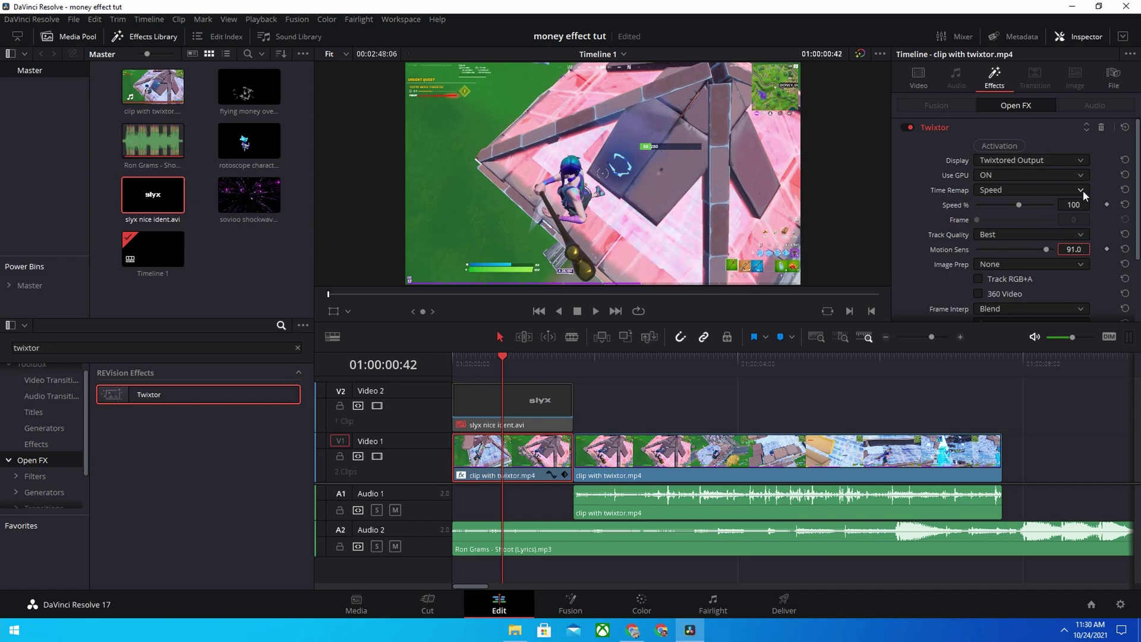
Set the Twixtor Speed % to 4, then raise it to 9
type("3")
key("Return")
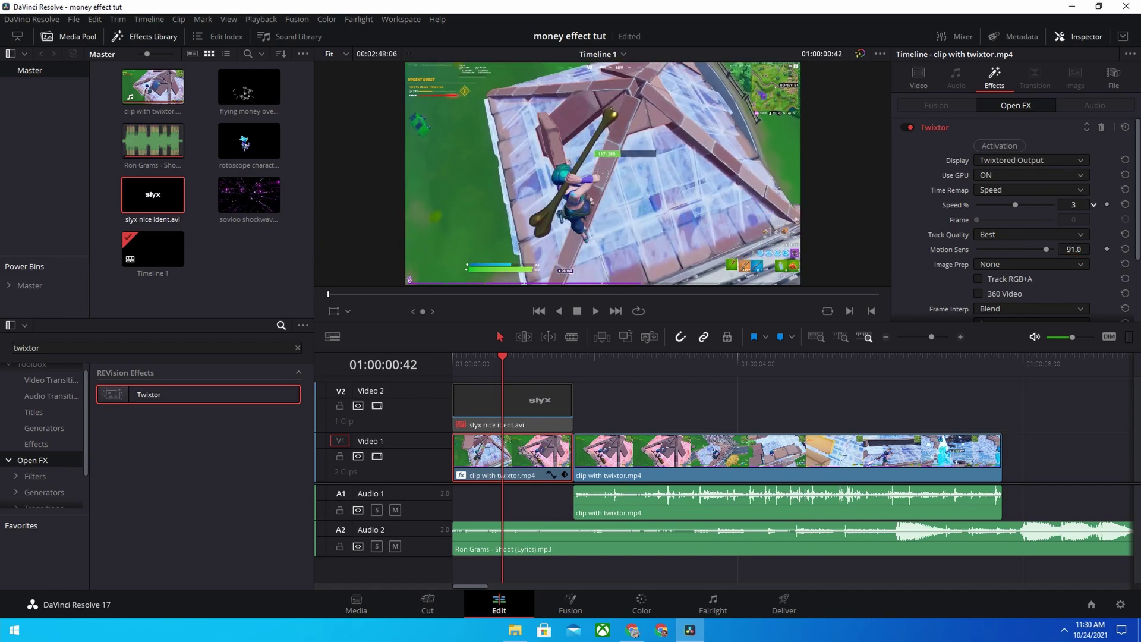
key("BackSpace")
type("4")
key("Return")
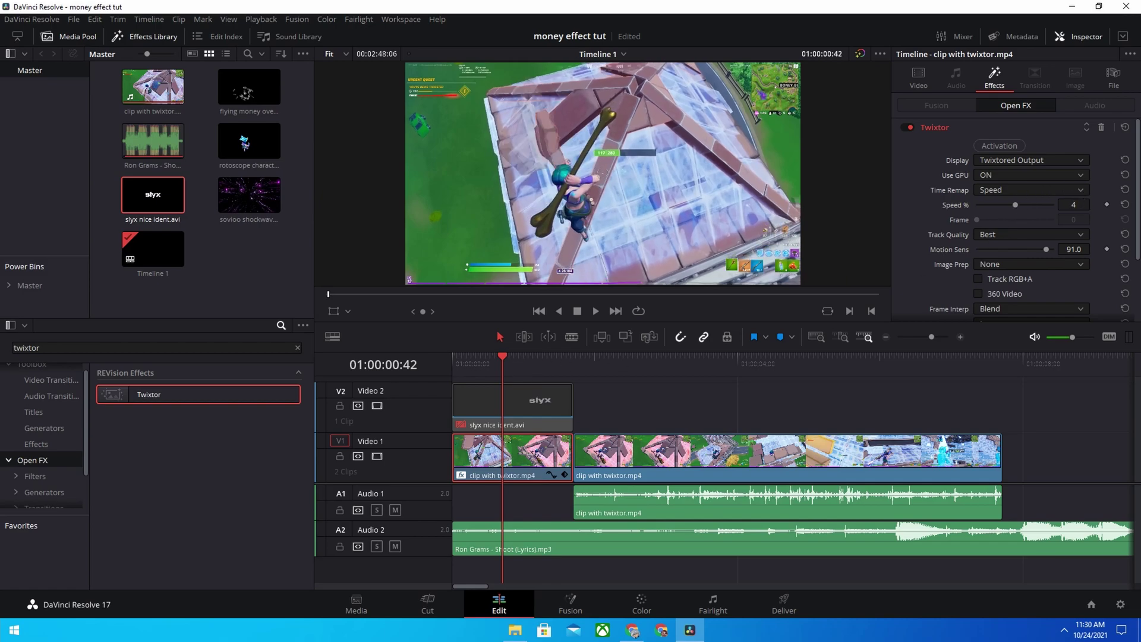
scroll(1093, 204, "up", 2)
scroll(1093, 204, "up", 3)
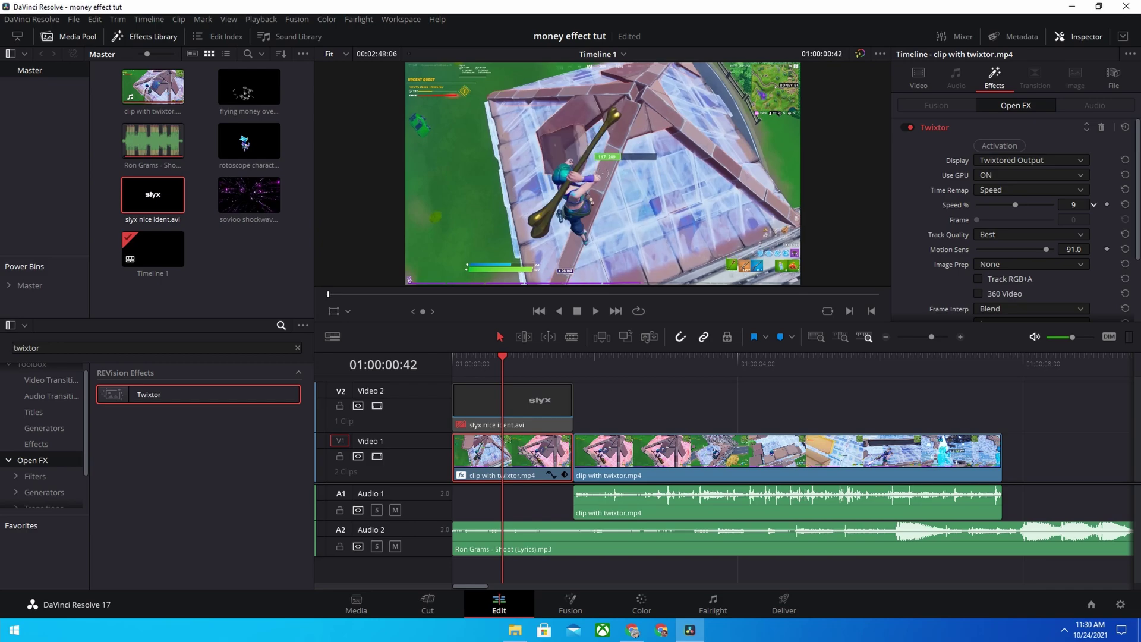
Play the slowed intro from the timeline start
left_click(455, 361)
key("space")
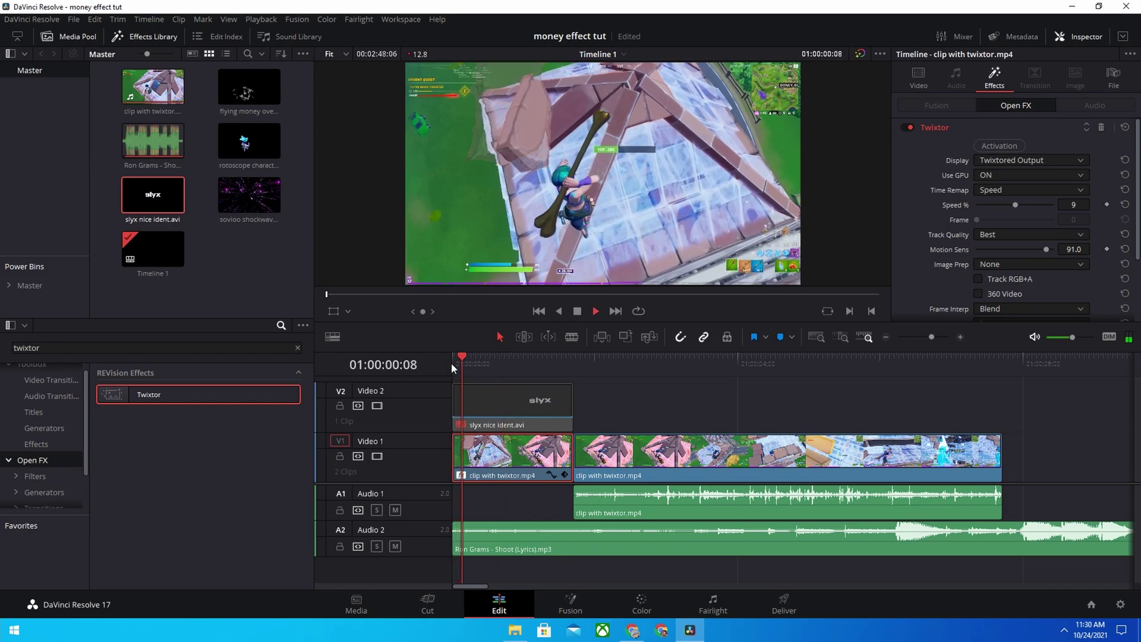
key("space")
left_click(261, 19)
mouse_move(281, 77)
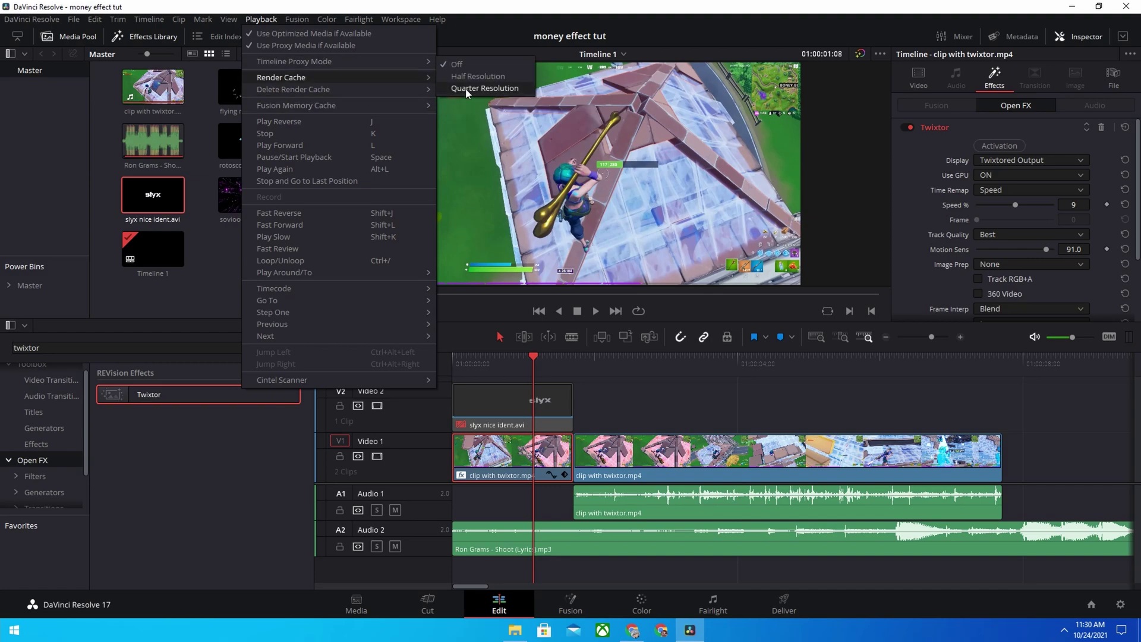
Switch Timeline Proxy Mode to a reduced resolution and replay the slowed intro from the start
left_click(469, 91)
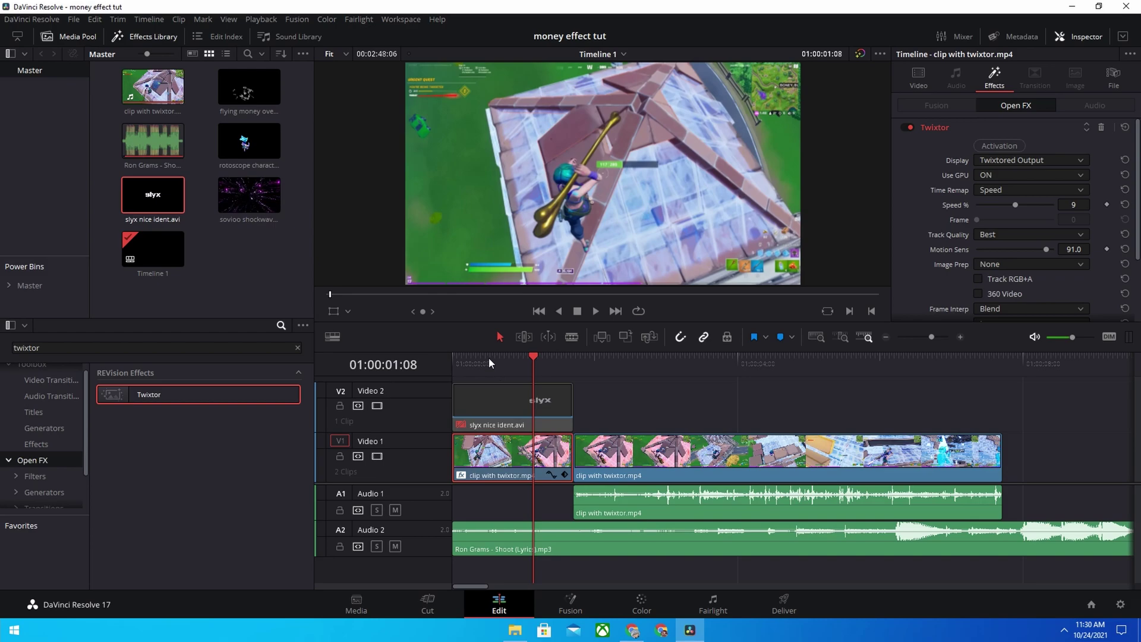
key("Home")
key("space")
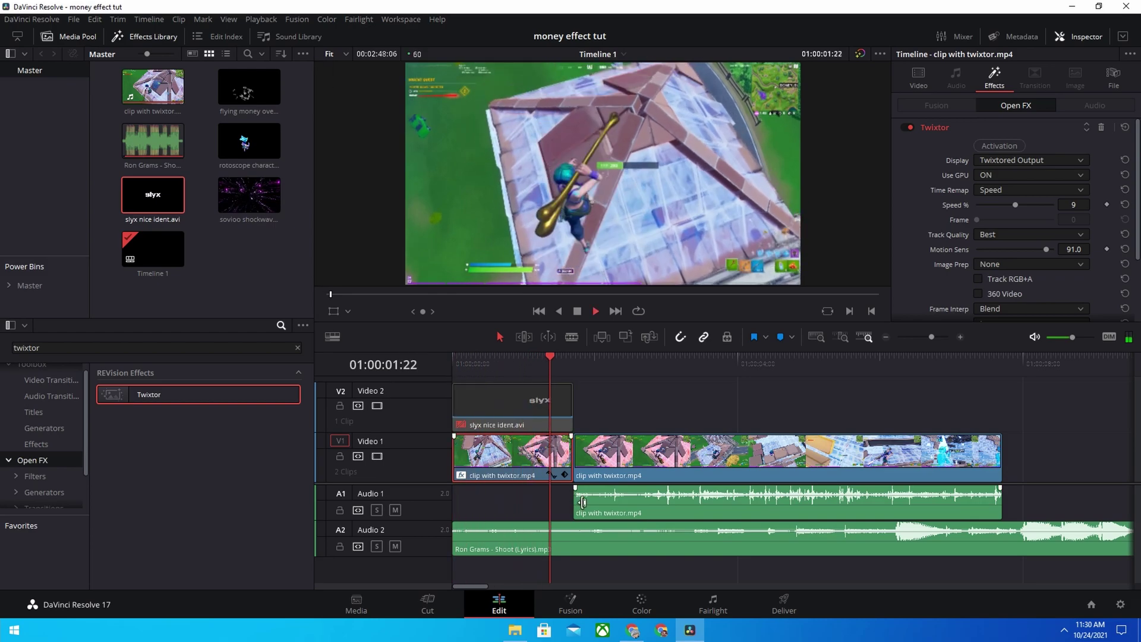
left_click(467, 373)
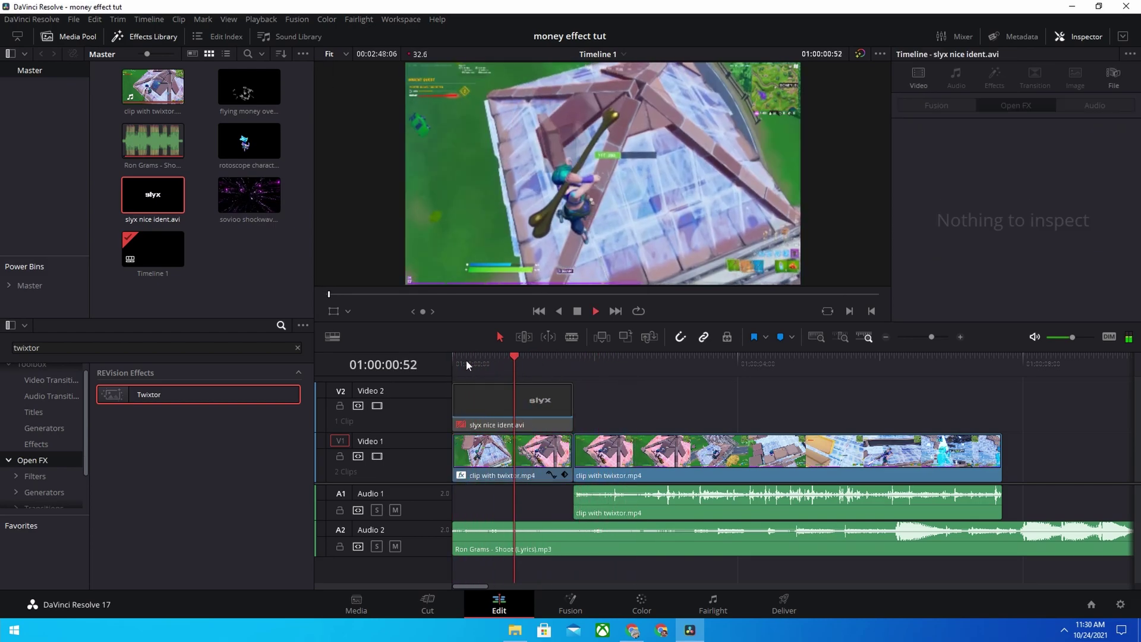
key("space")
key("space")
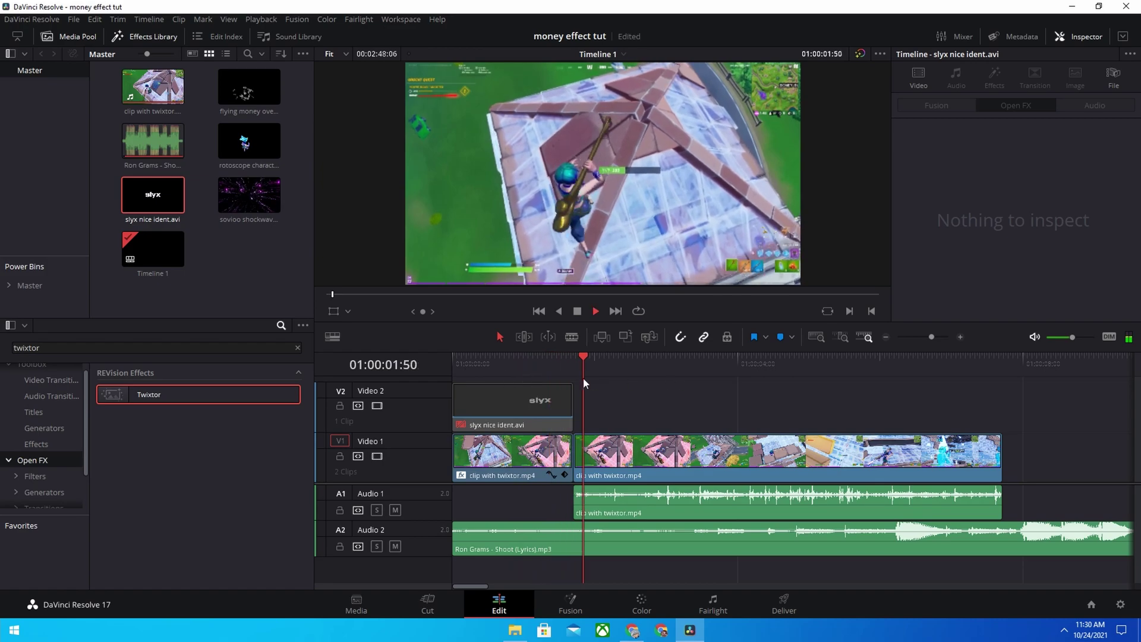
left_click(559, 366)
key("space")
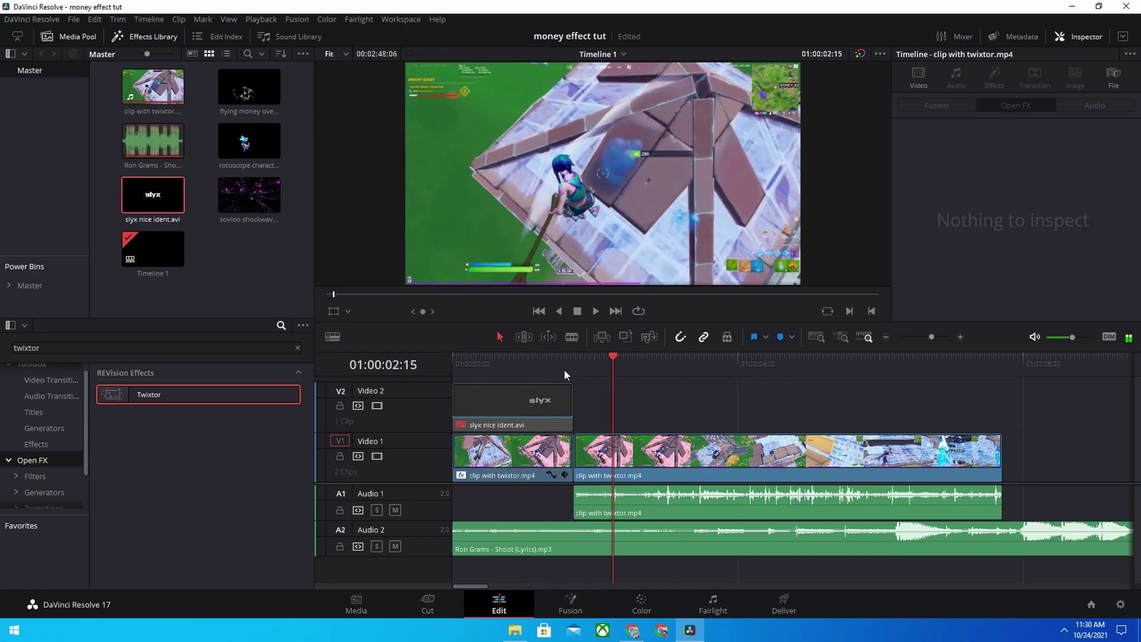
Disable the slyx ident and trim ten frames off the second gameplay clip's start
left_click(506, 393)
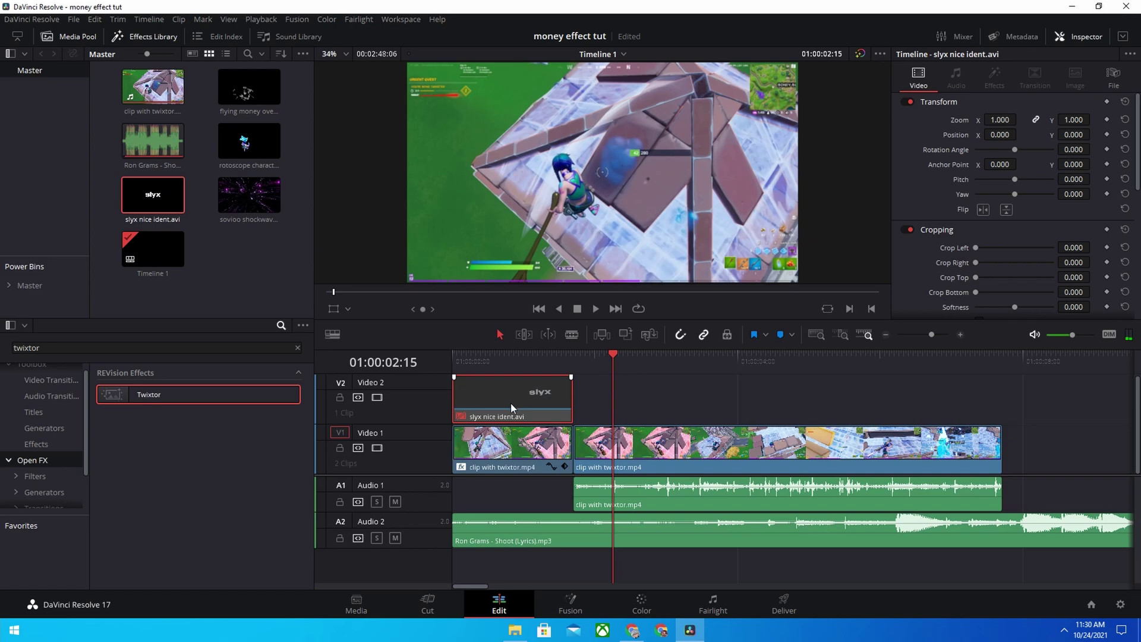
mouse_move(512, 364)
left_mouse_down()
mouse_move(567, 352)
mouse_move(558, 352)
left_mouse_up()
key("d")
key("space")
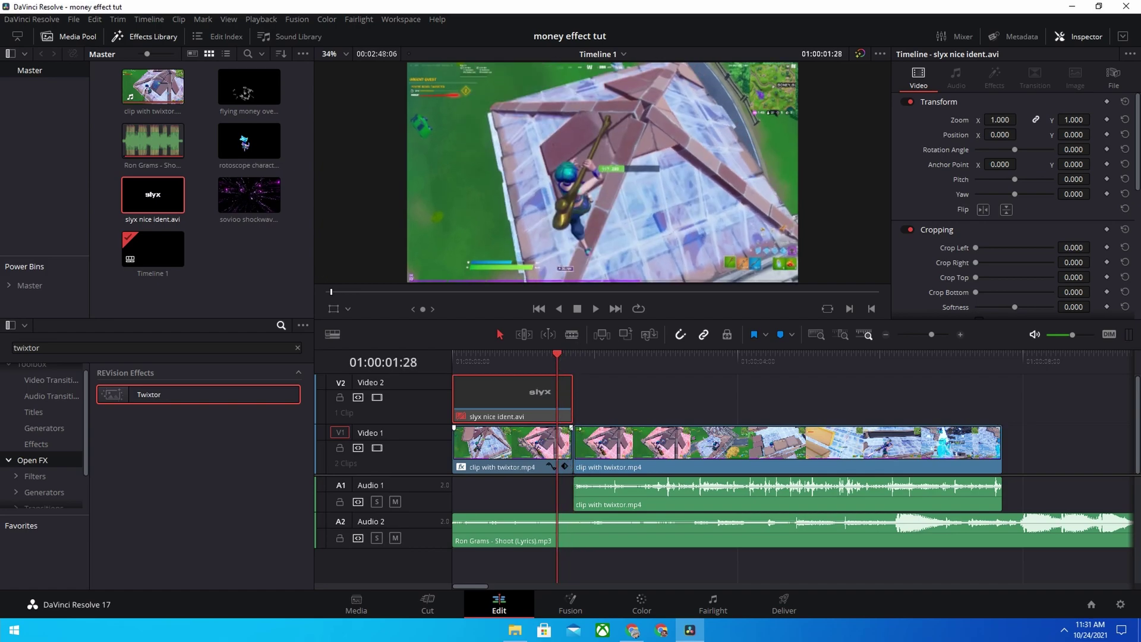
left_click(575, 429)
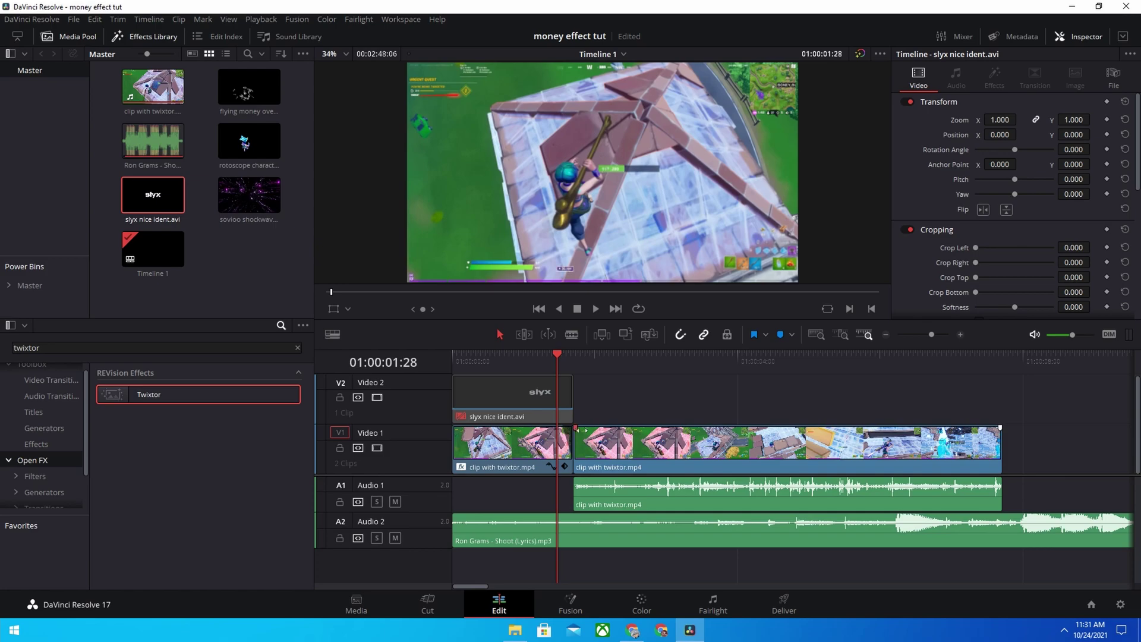
left_click_drag(576, 429, 588, 432)
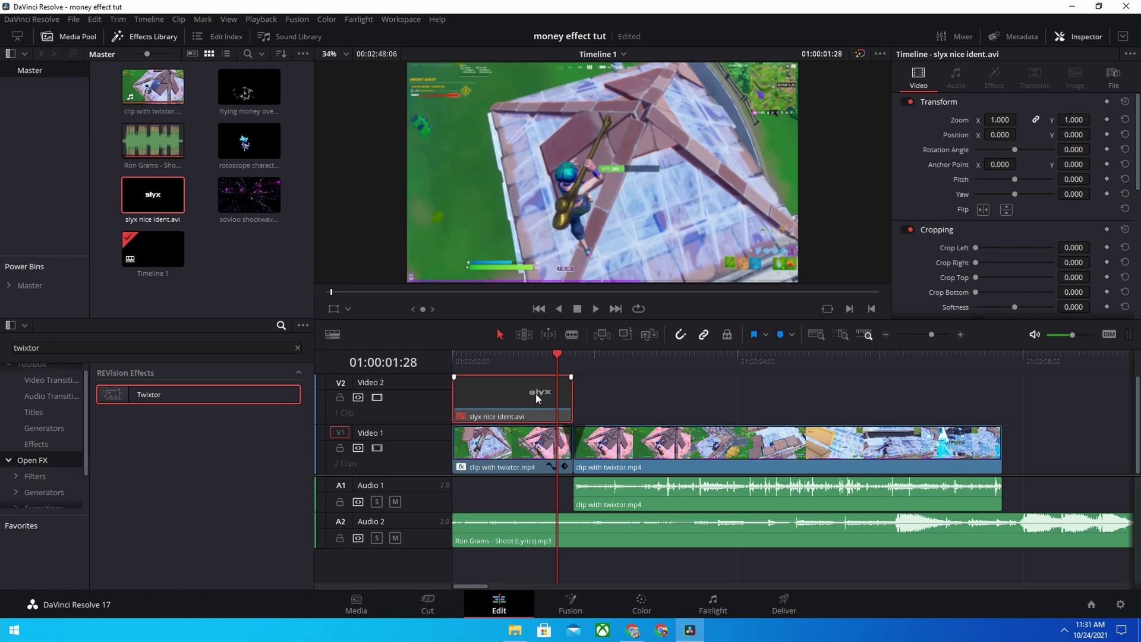
Re-enable the slyx ident and play the edit through to just before the song's drop
key("d")
left_click_drag(546, 352, 556, 357)
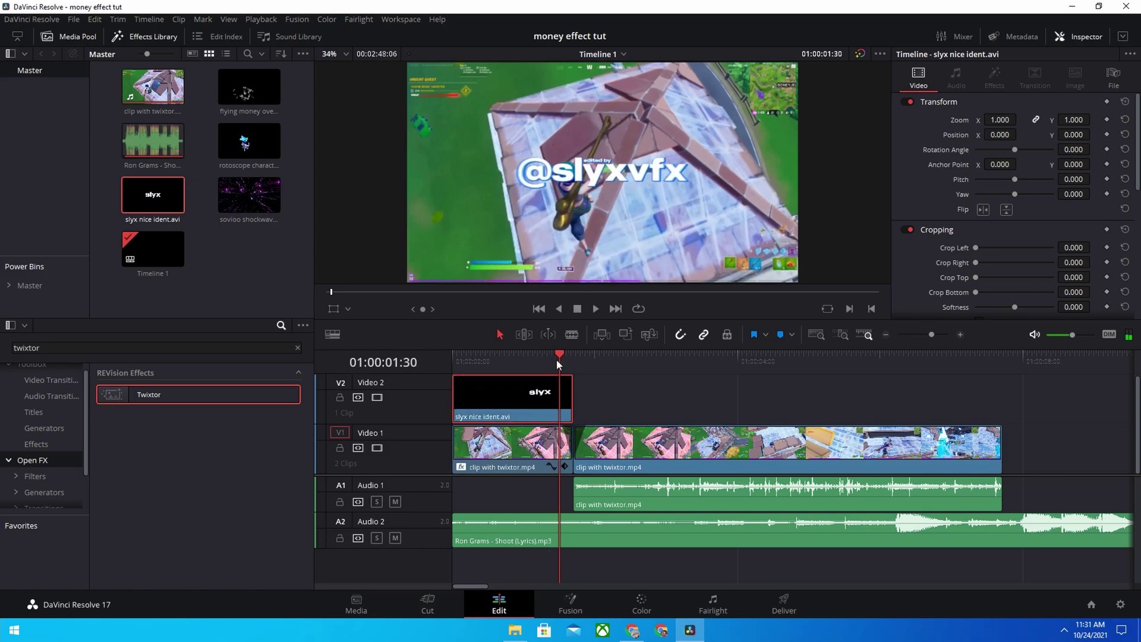
key("space")
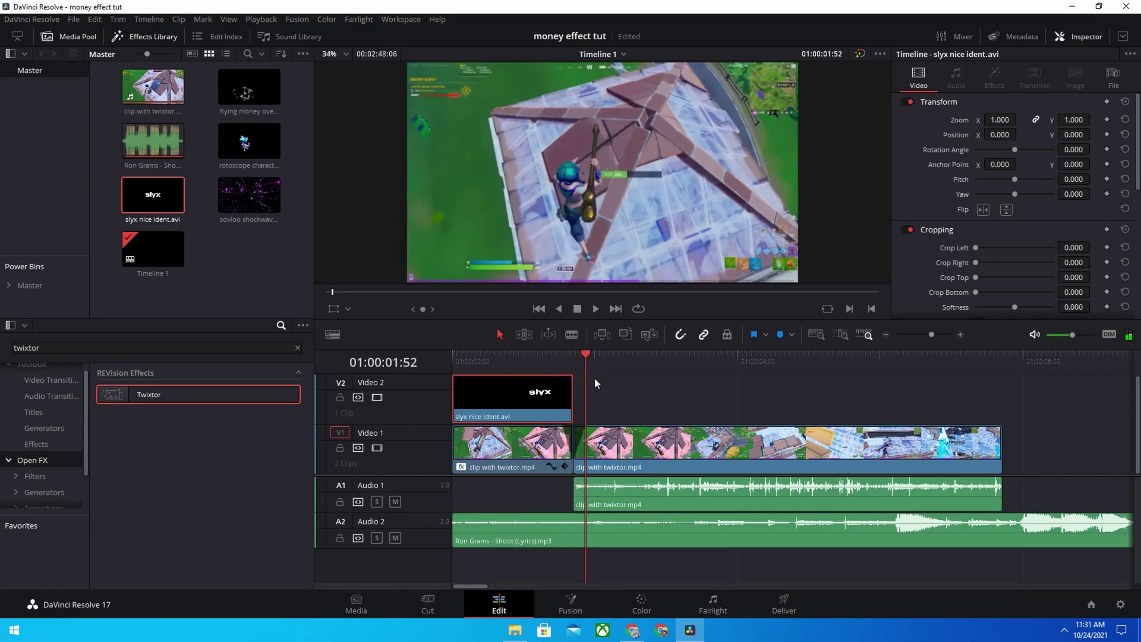
left_click(600, 390)
left_click_drag(500, 357, 503, 372)
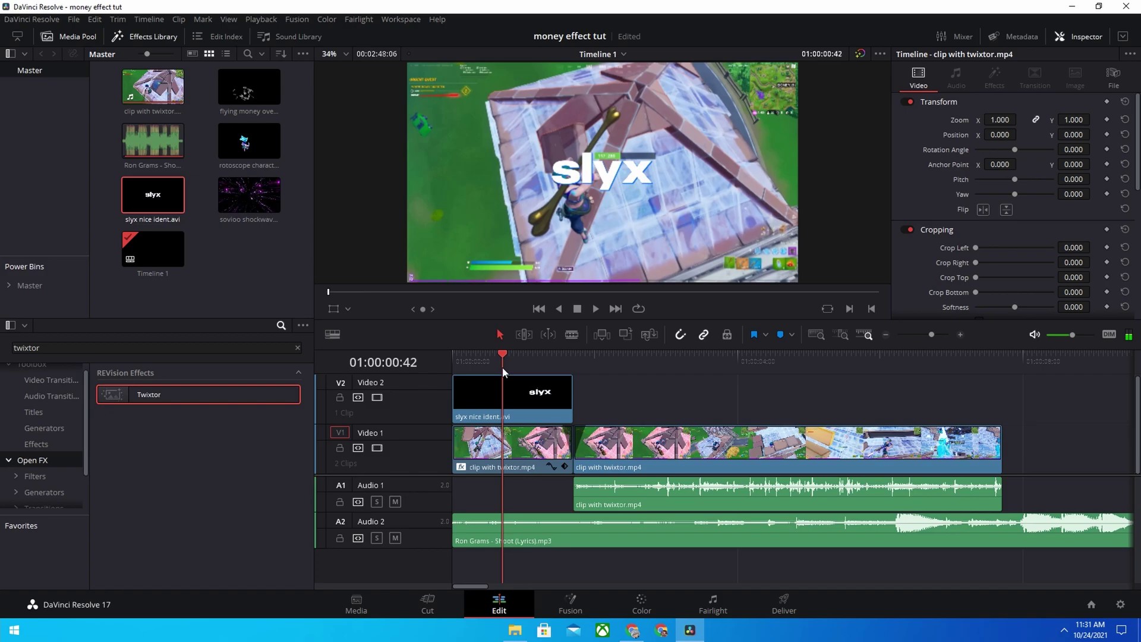
key("space")
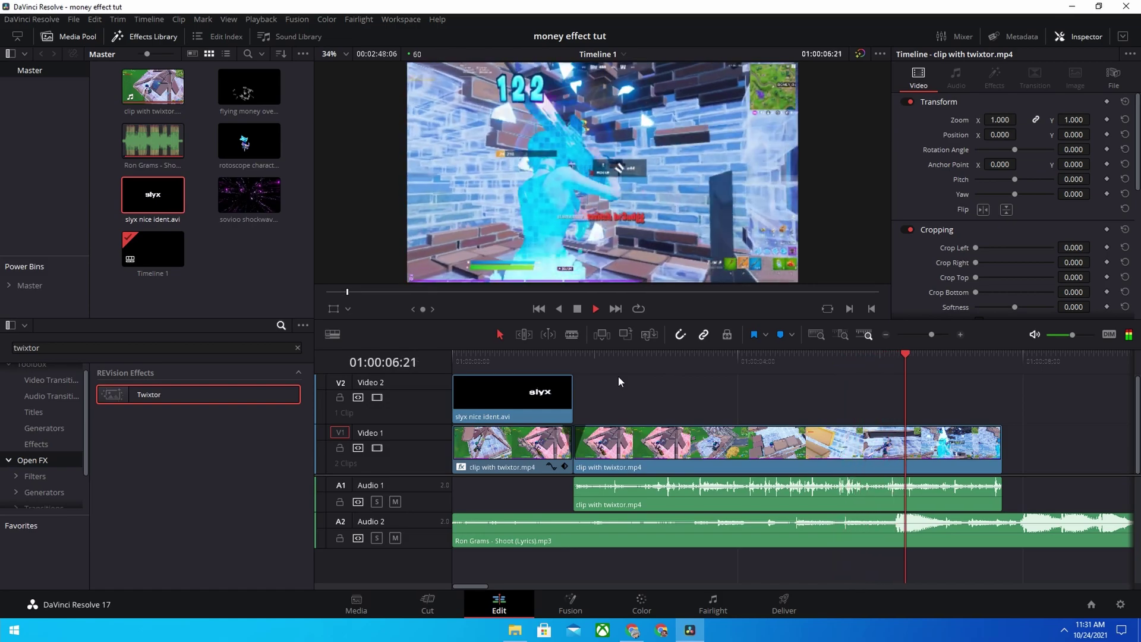
key("space")
mouse_move(915, 363)
left_mouse_down()
mouse_move(860, 372)
mouse_move(896, 367)
left_mouse_up()
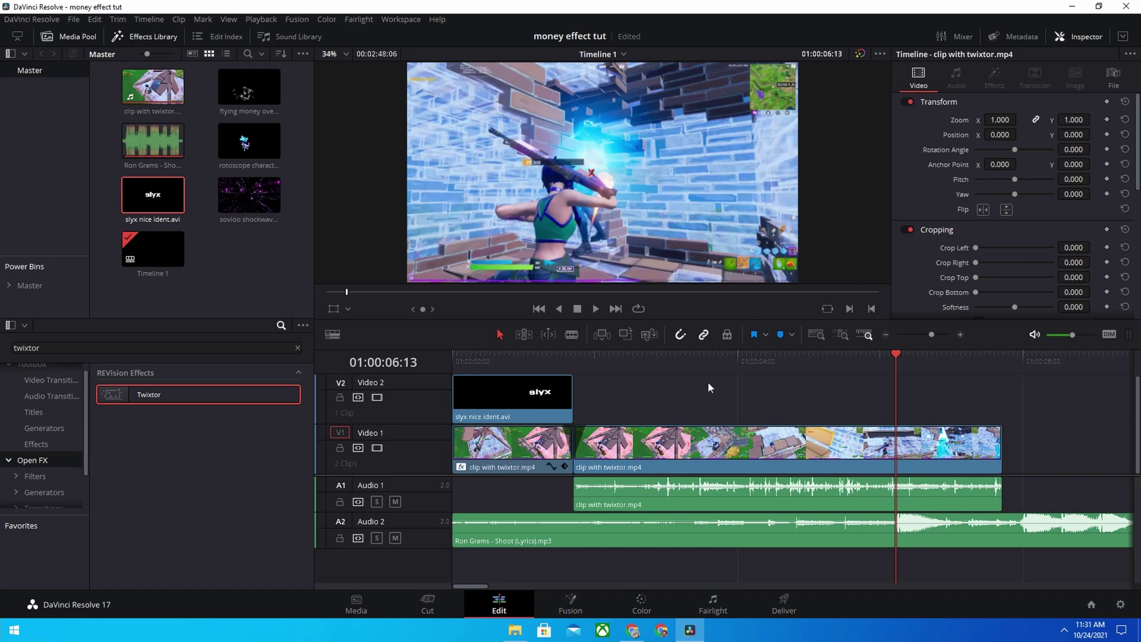
Blade the second gameplay clip at the playhead near the song's drop
key("space")
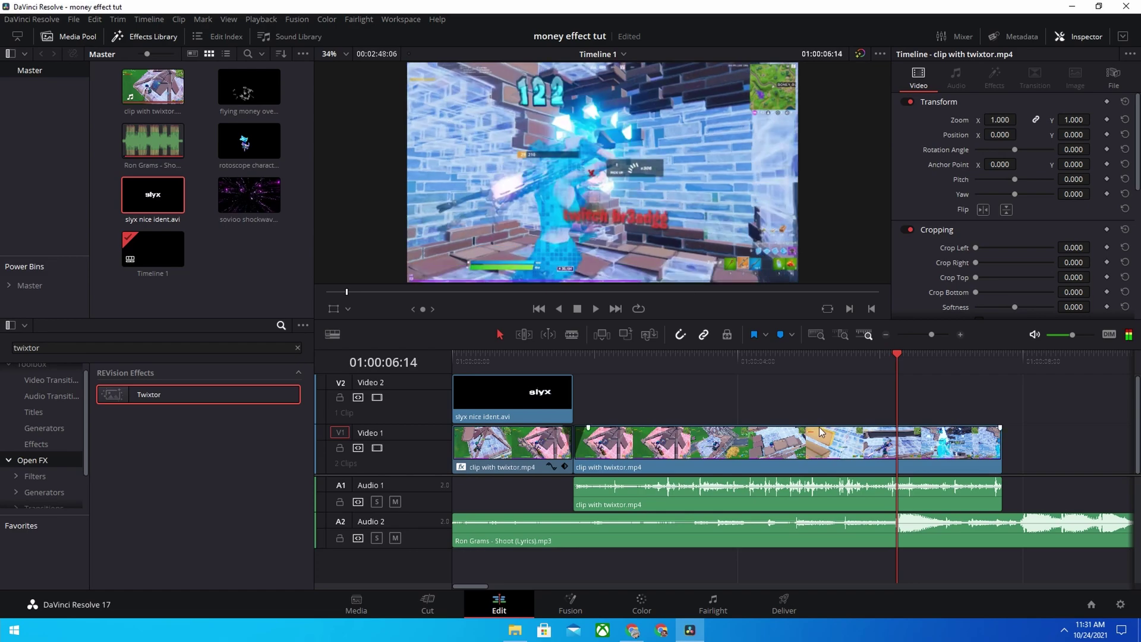
left_click(933, 440)
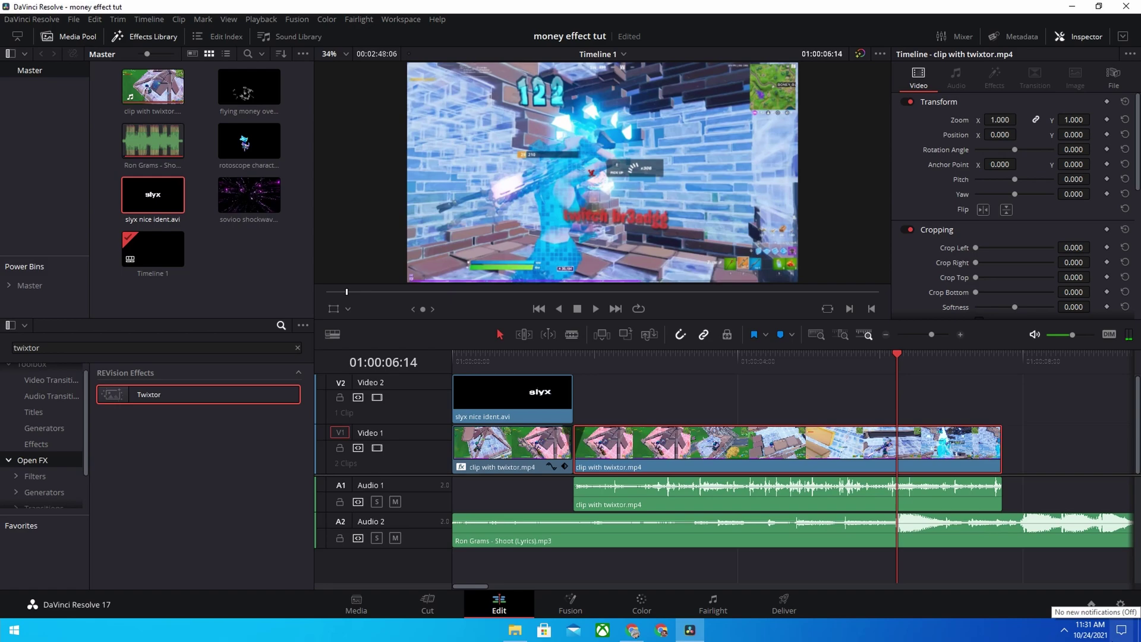
key("ctrl+b")
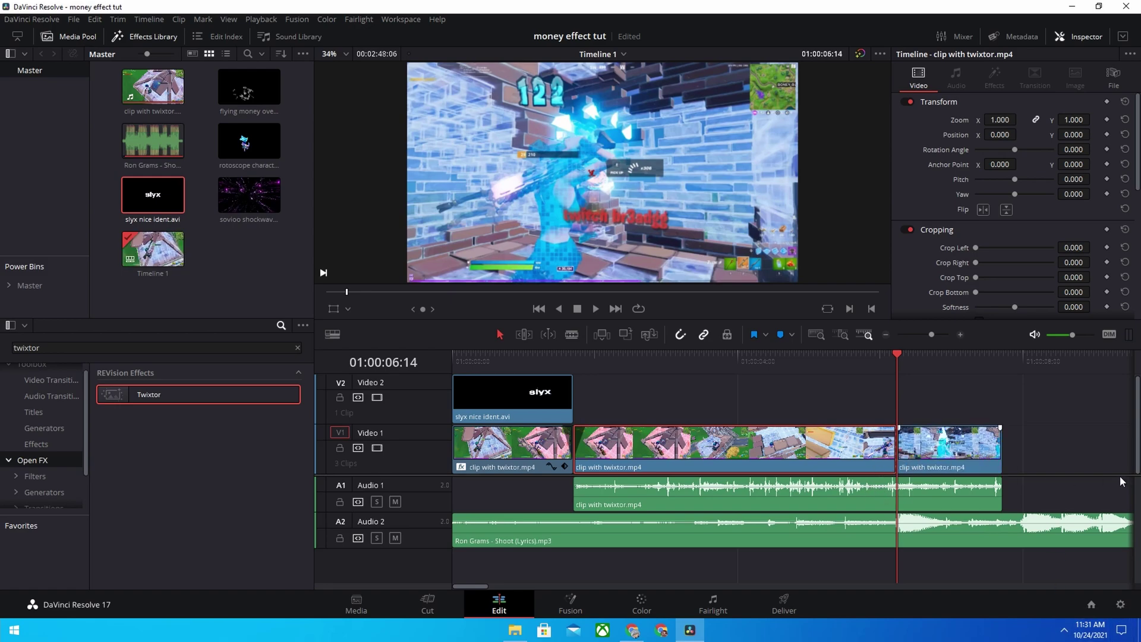
left_click(904, 403)
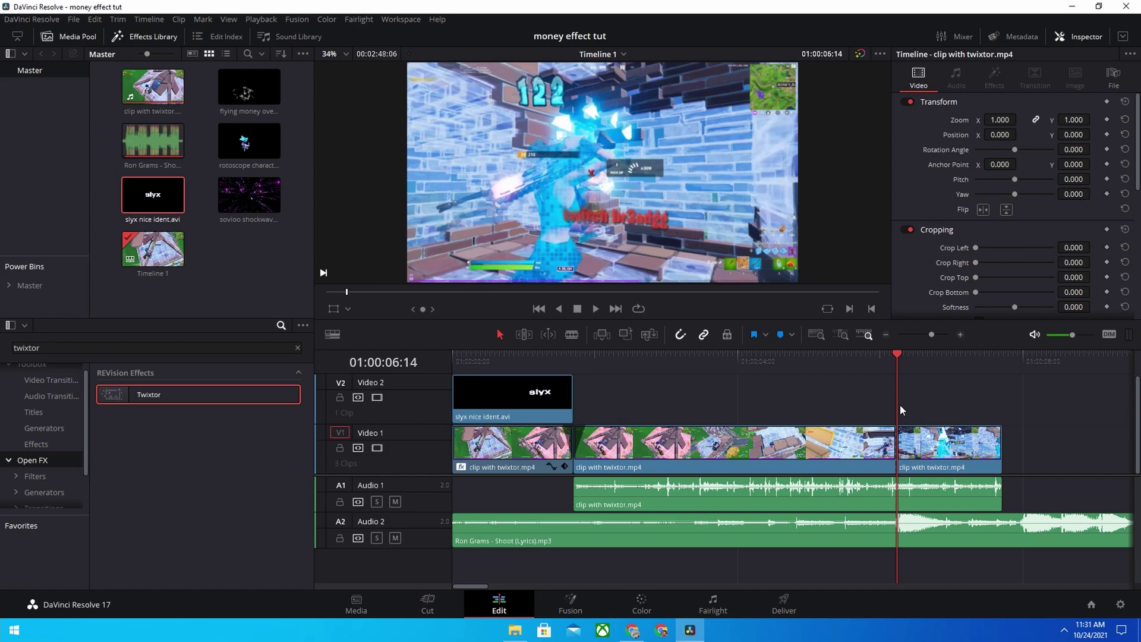
Step the playhead back frame by frame to 01:00:05:38 and select the Video 1 clip
key("Left")
key("Left")
key("Left")
key("Left")
key("Left")
key("Left")
key("Left")
key("Left")
key("Left")
key("Left")
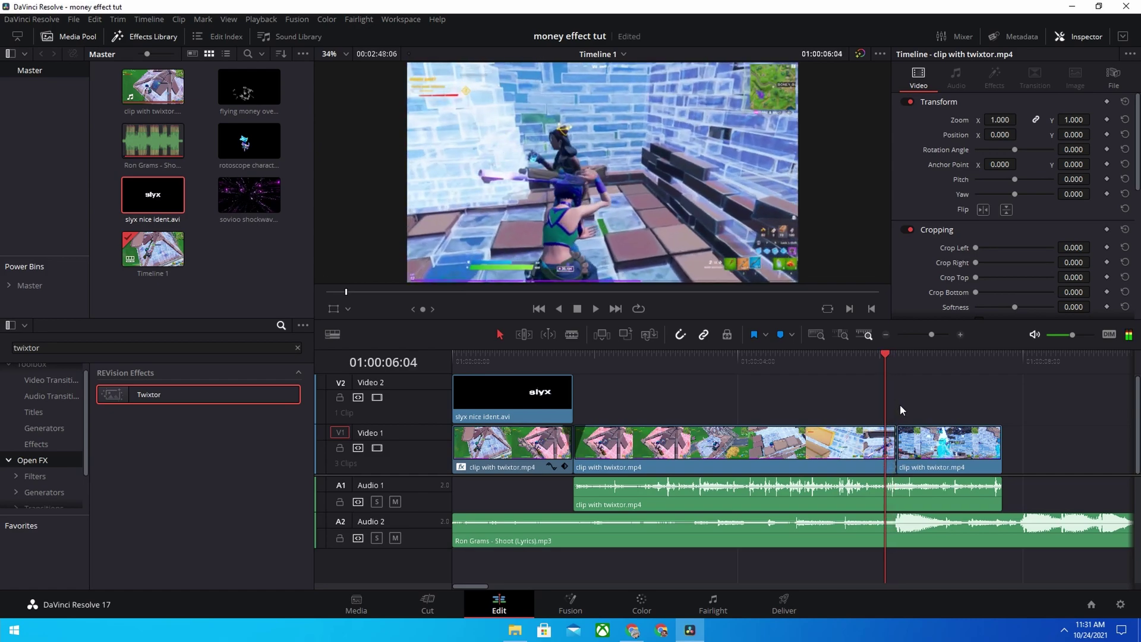
key("Left")
key("Left")
key("Left")
key("Left")
key("Left")
key("Left")
key("Left")
key("Left")
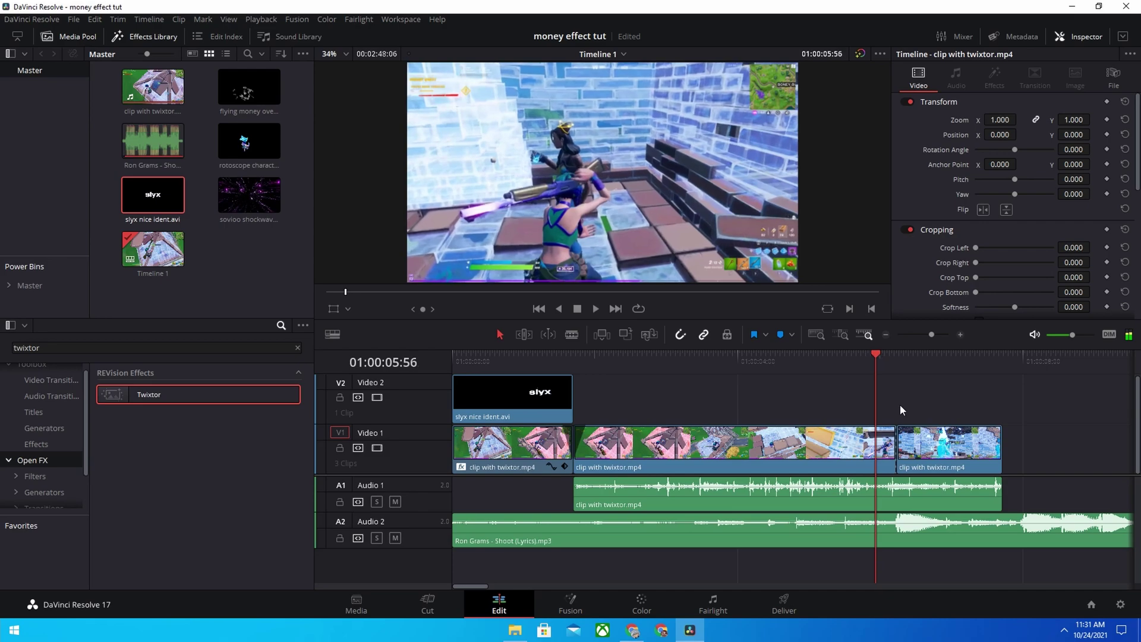
key("Left")
key("Left")
key("Left")
key("Left")
key("Left")
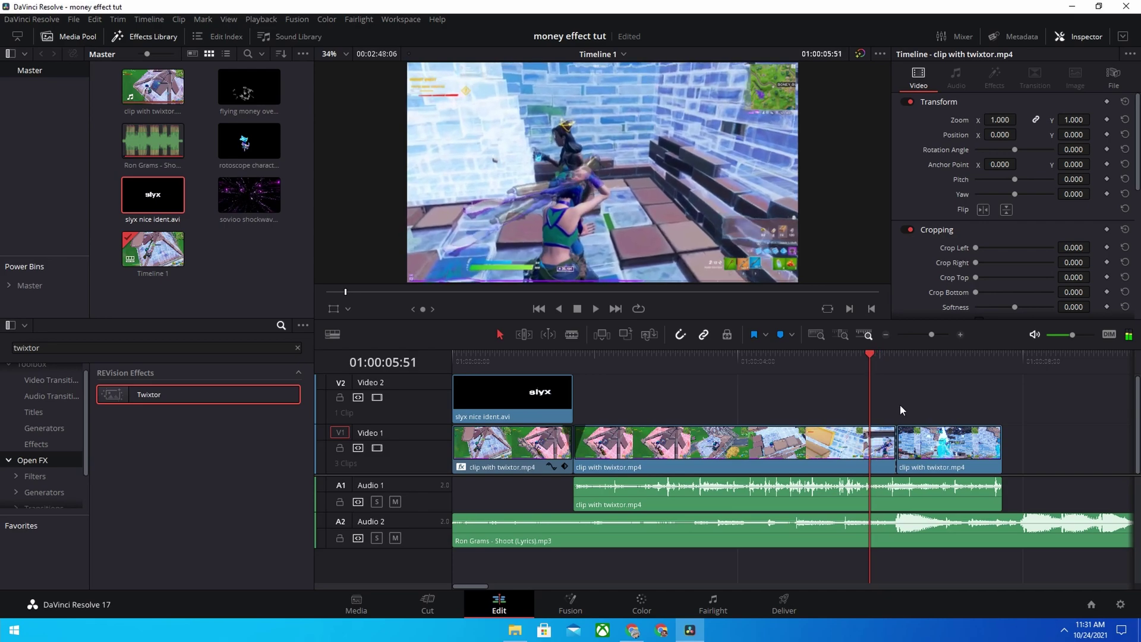
key("Left")
key("Left")
key("Left")
key("Left")
key("Left")
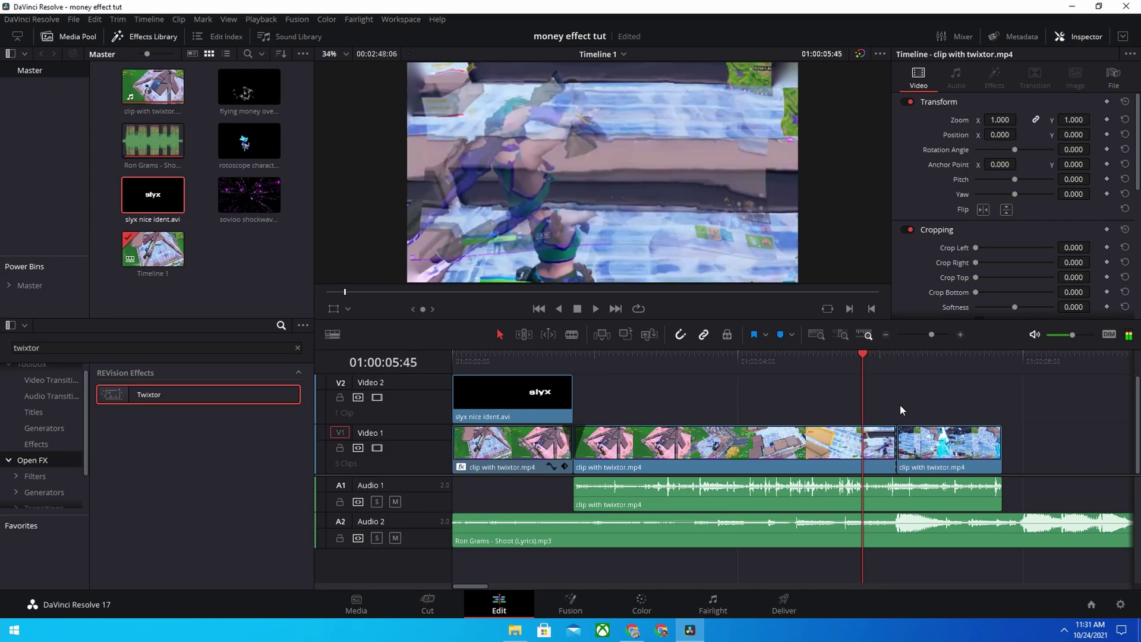
key("Left")
key("Left")
key("Left")
key("Left")
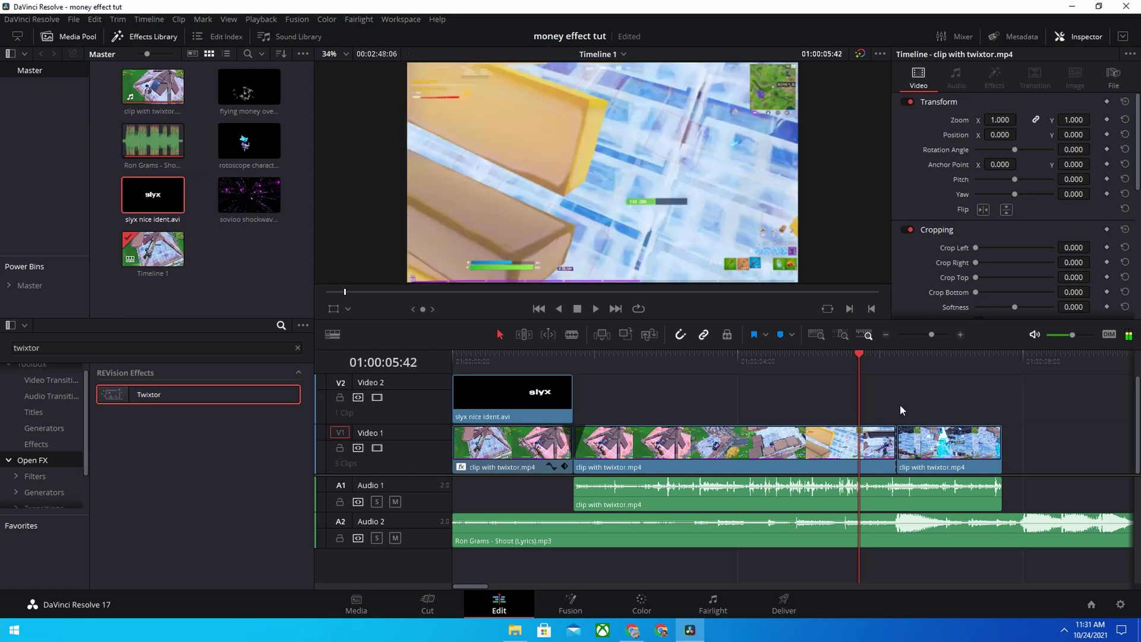
key("Left")
key("Left")
key("Left")
key("Left")
left_click(867, 446)
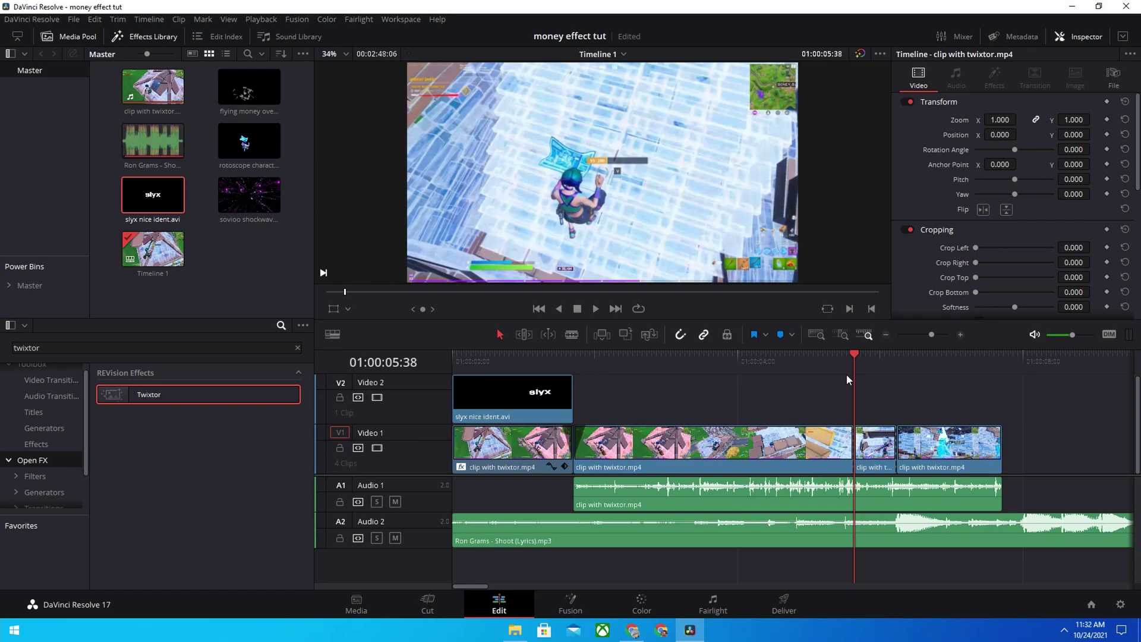
Preview the piece from 01:00:05:38, copy it onto Video 2 above itself, and open it in Color
left_click_drag(878, 360, 871, 359)
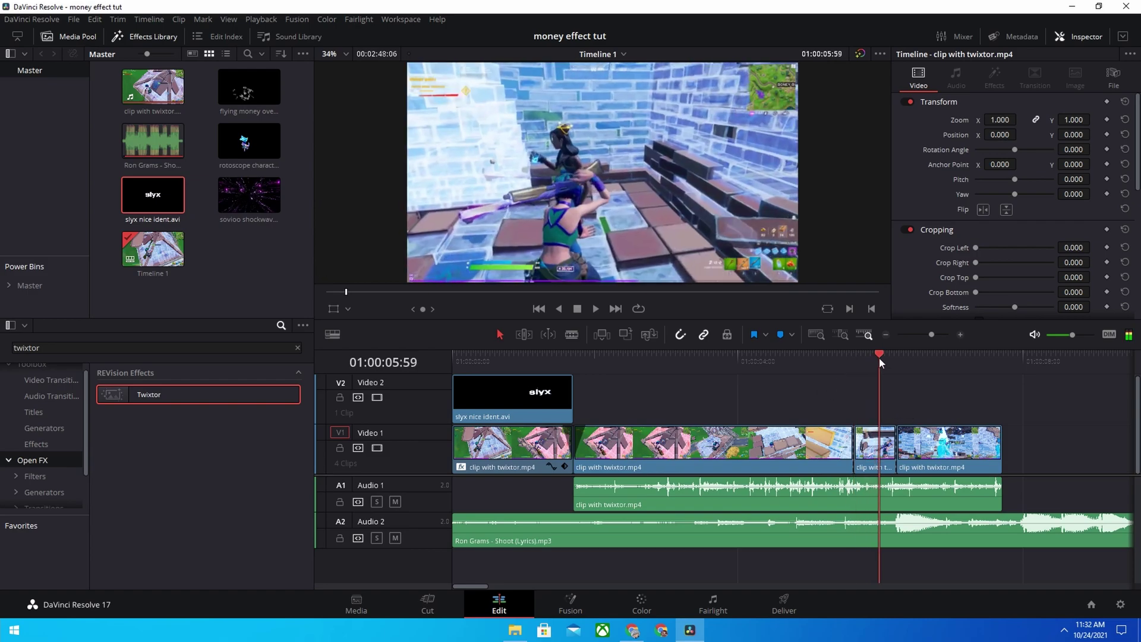
left_click(856, 354)
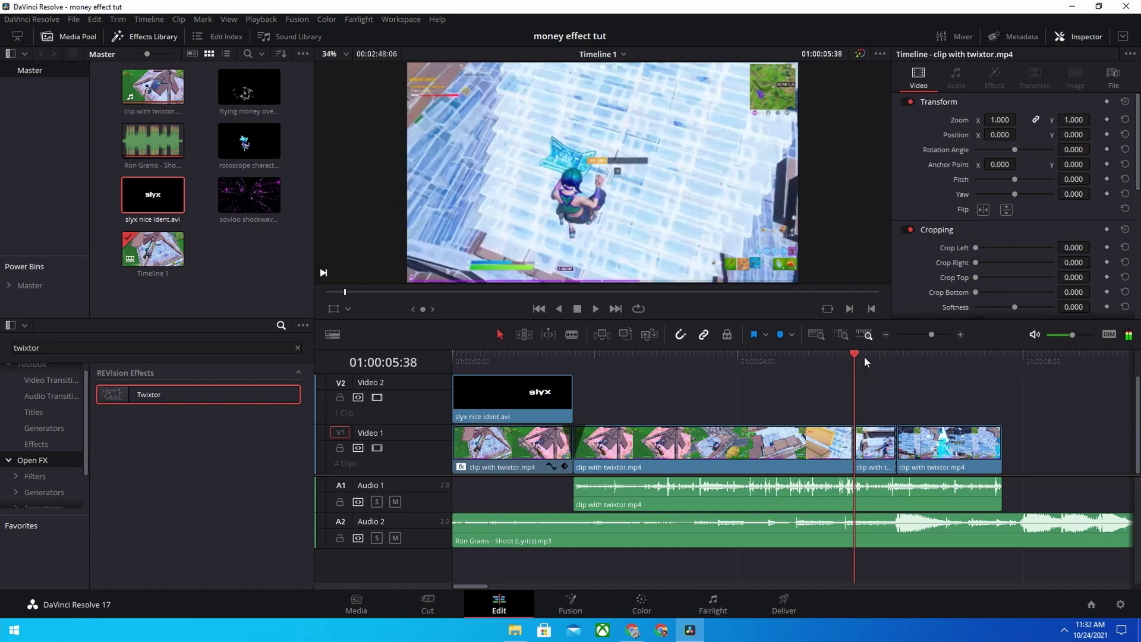
key("space")
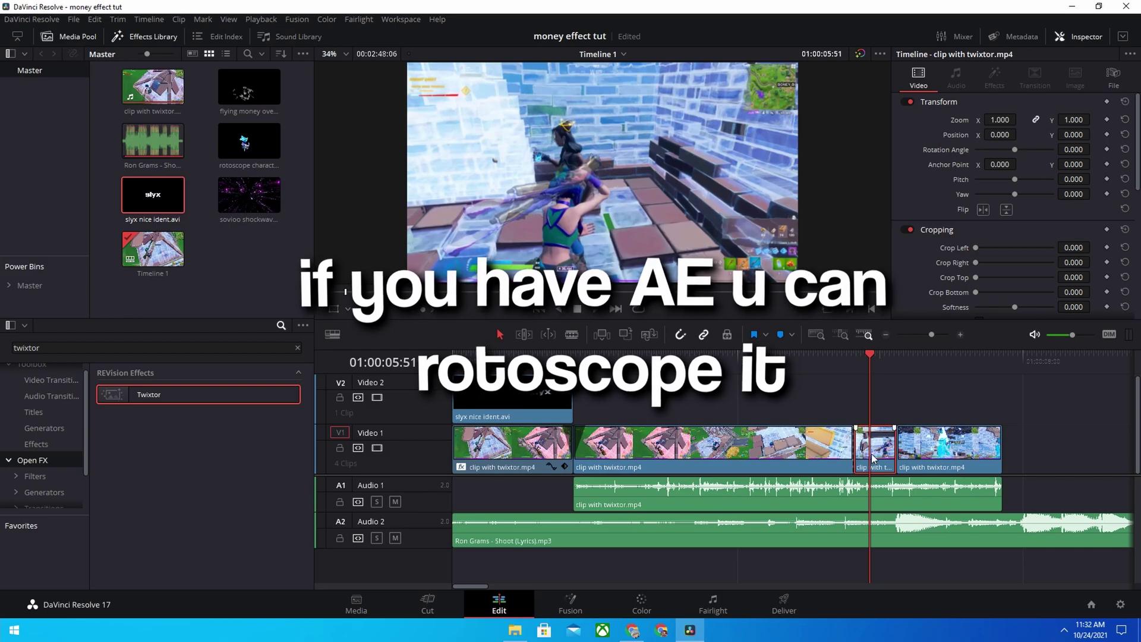
left_click_drag(873, 458, 886, 400)
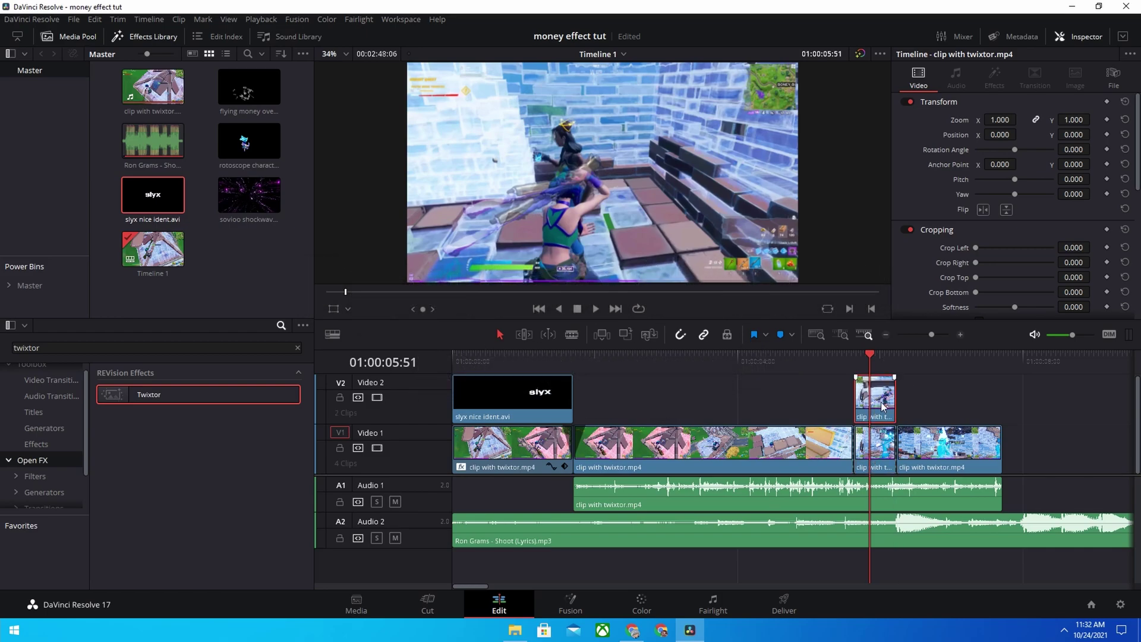
left_click(657, 597)
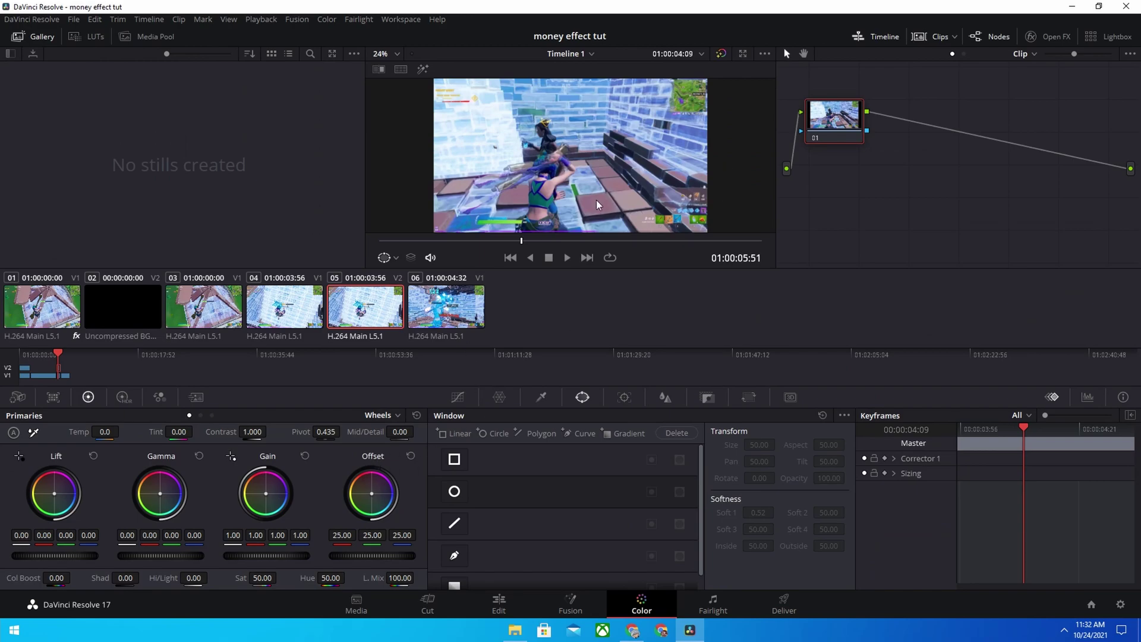
Pick the Pen mask tool with an enlarged viewer on the clip's first frame
left_click(453, 555)
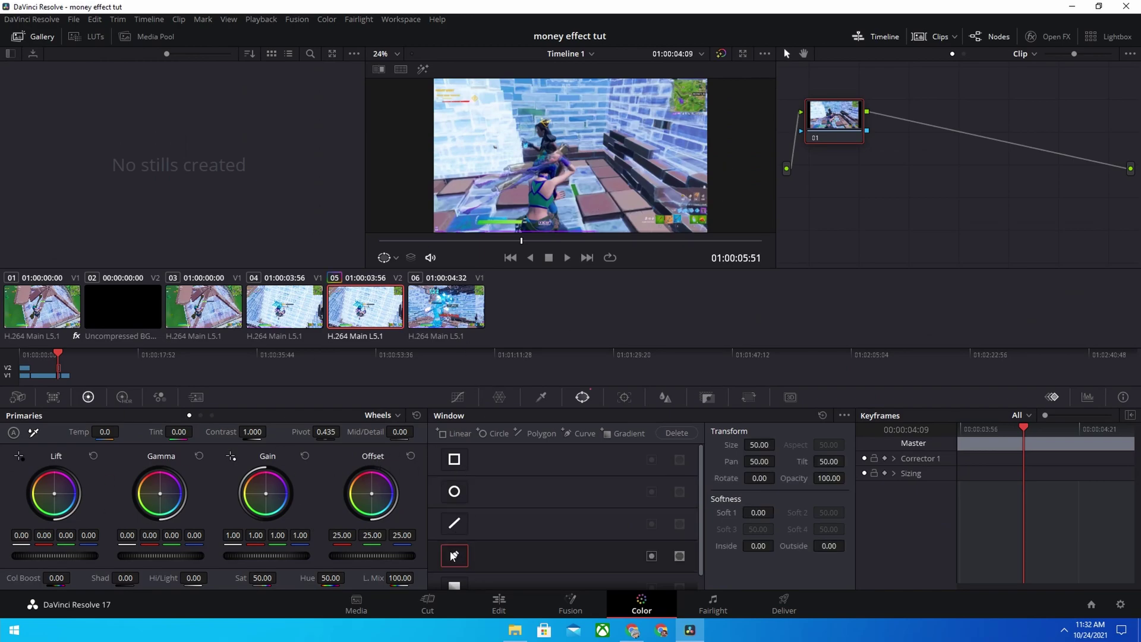
left_click(743, 54)
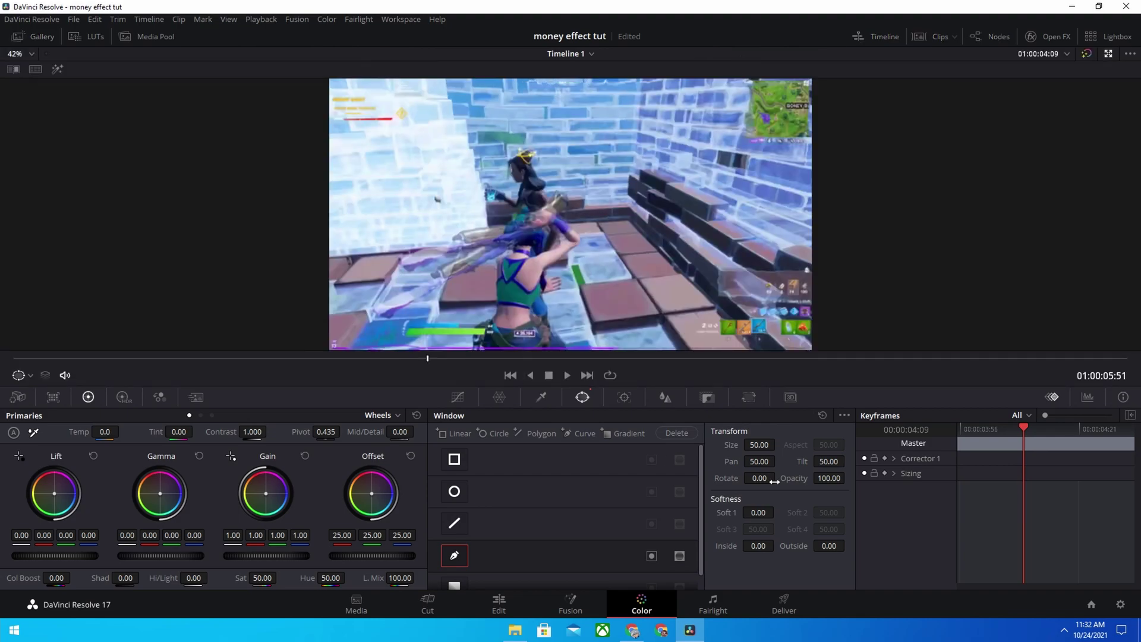
left_click_drag(989, 428, 955, 436)
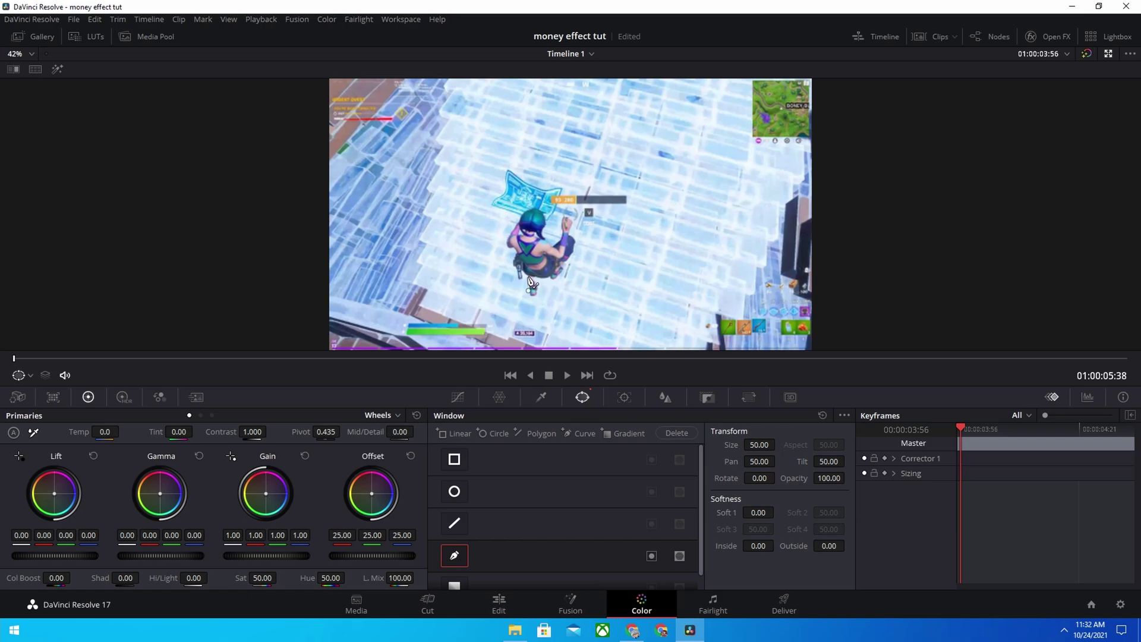
Trace a closed freehand mask around the character's head, raised hand and body
left_click(508, 238)
left_click(515, 228)
left_click(536, 208)
left_click(544, 227)
left_click(550, 239)
left_click(571, 221)
left_click(568, 234)
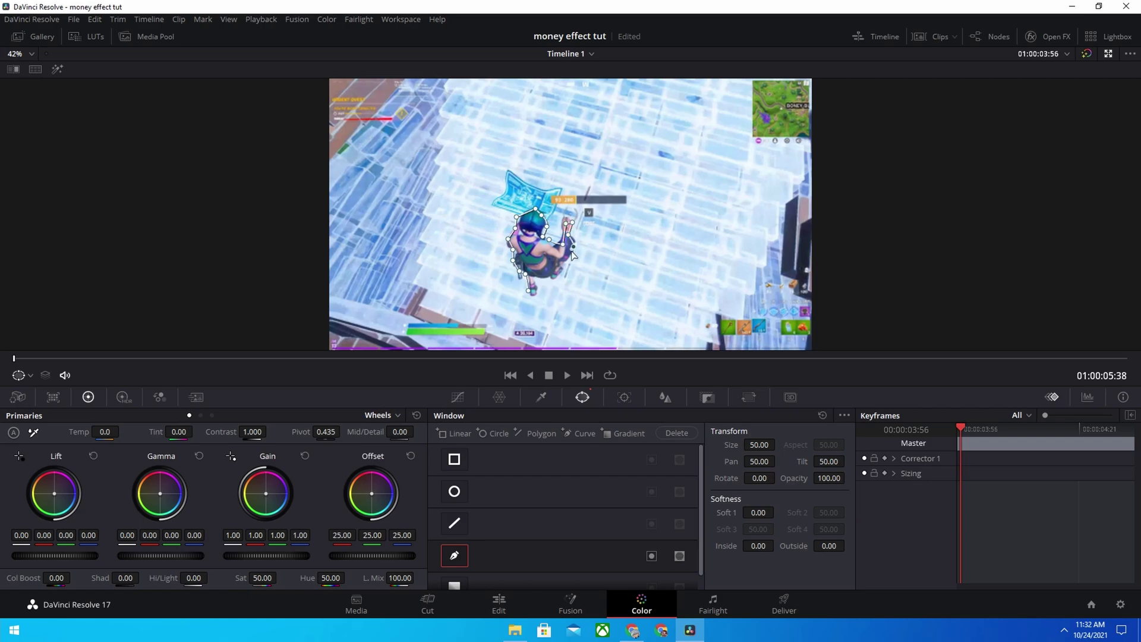
left_click(563, 268)
left_click(530, 290)
left_click_drag(542, 284, 545, 287)
Keyframe the mask over the next frames, stretching it along her arm and weapon
key("Right")
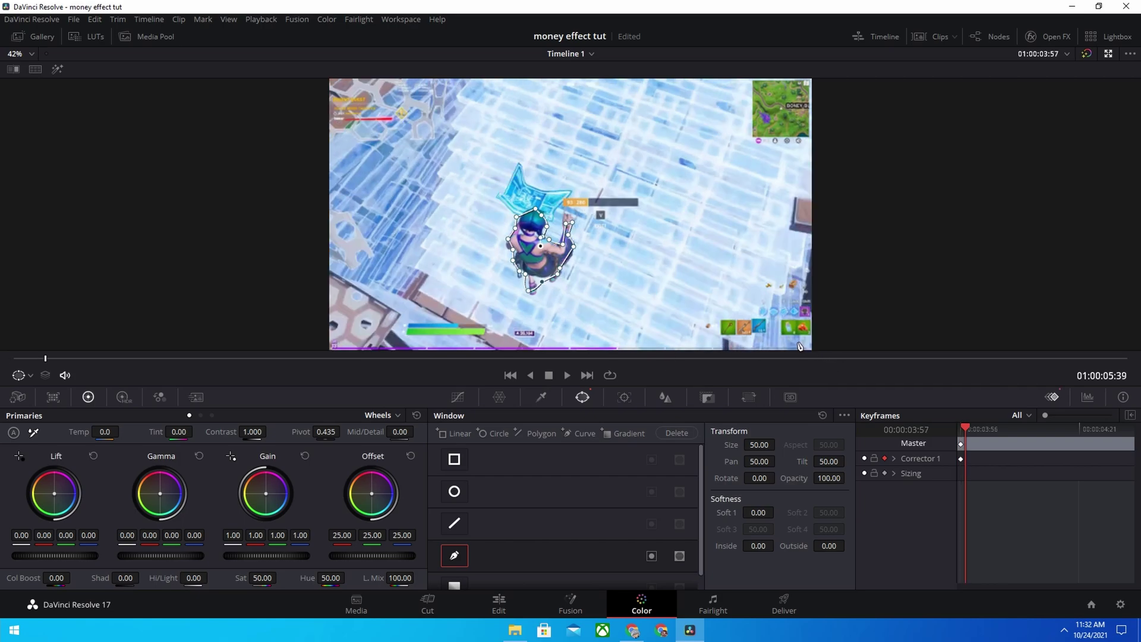
left_click_drag(574, 246, 573, 252)
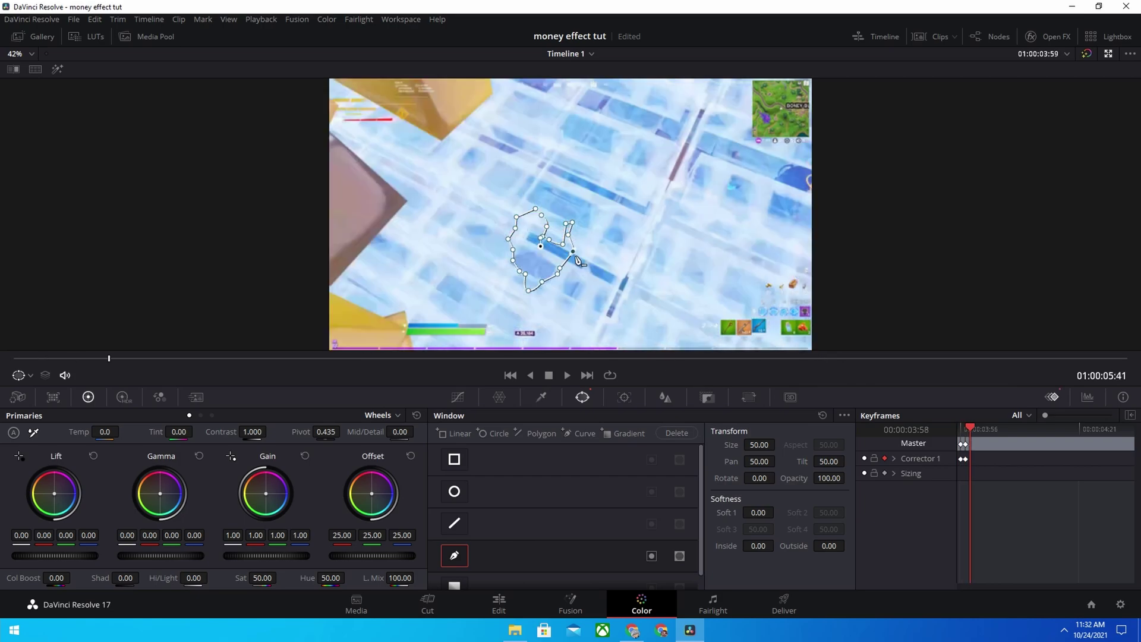
key("Right")
key("Right")
key("Right")
key("Right")
key("Right")
key("Right")
key("Right")
key("Right")
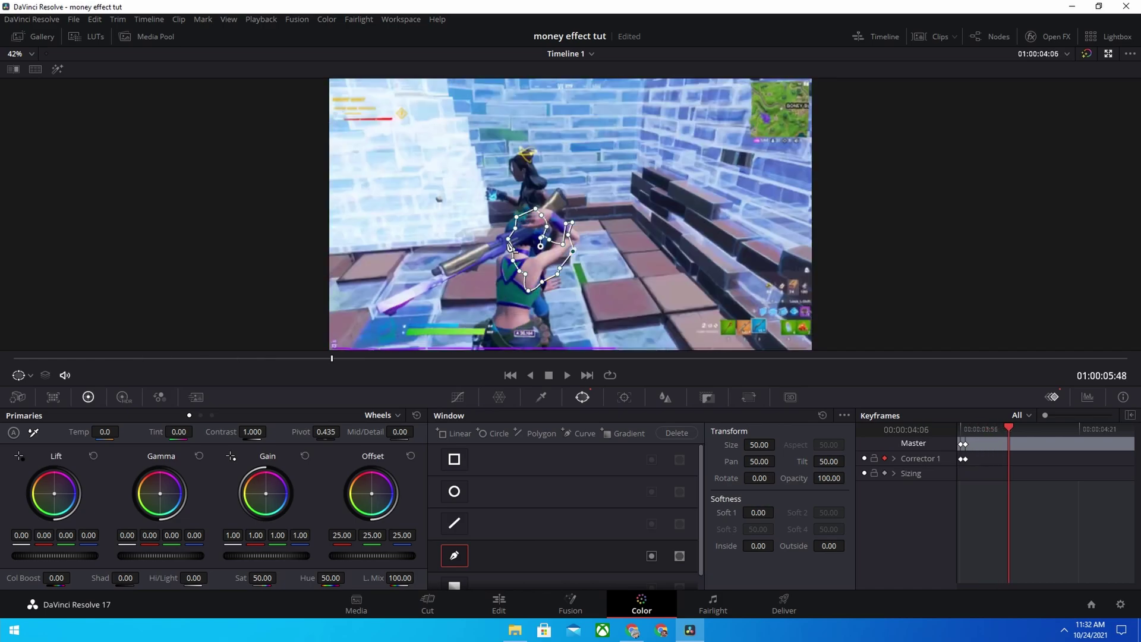
left_click_drag(509, 246, 396, 305)
mouse_move(513, 251)
left_mouse_down()
mouse_move(496, 262)
mouse_move(501, 307)
left_mouse_up()
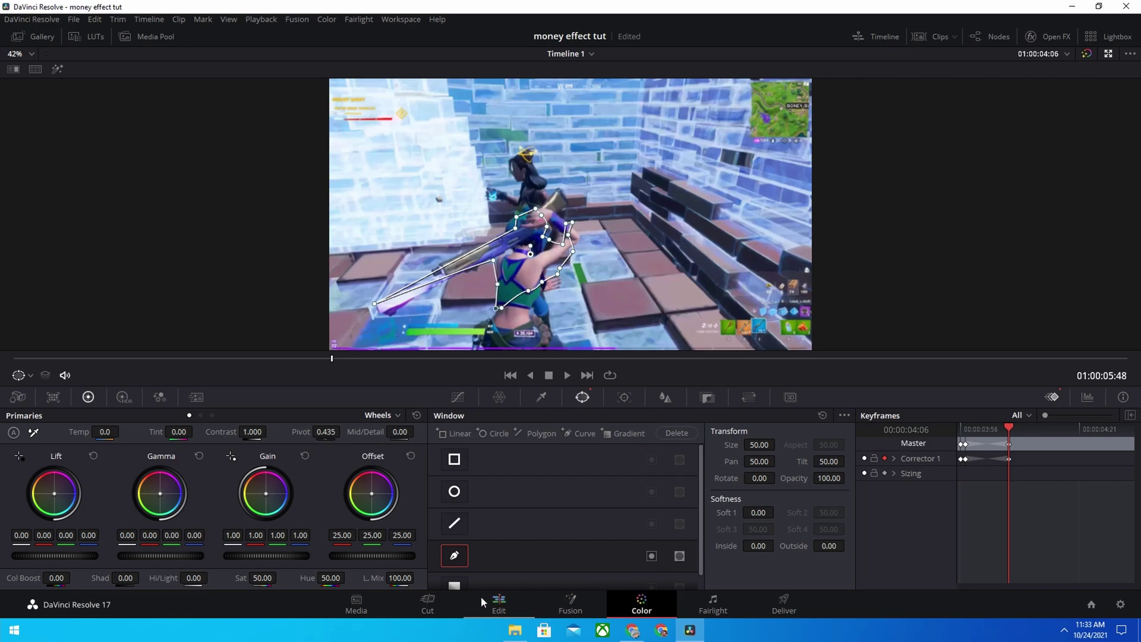
left_click(510, 601)
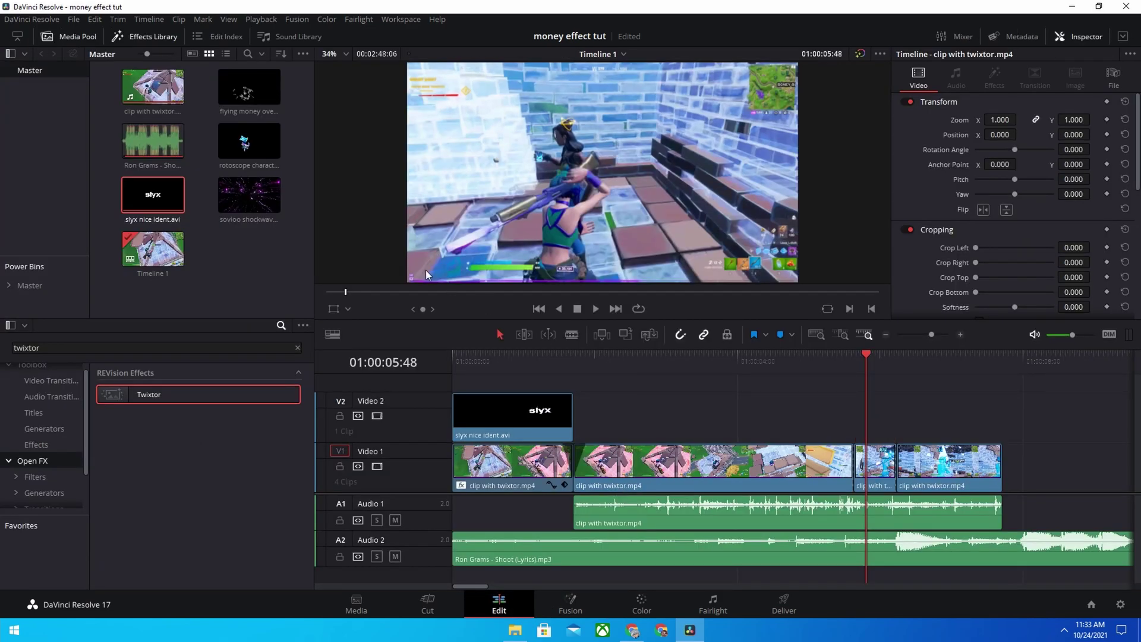
Place rotoscope character.avi on Video 2 at the jump, cut off its tail, and save
mouse_move(244, 144)
left_mouse_down()
mouse_move(880, 416)
mouse_move(870, 416)
left_mouse_up()
left_click_drag(859, 357, 897, 367)
left_click(909, 422)
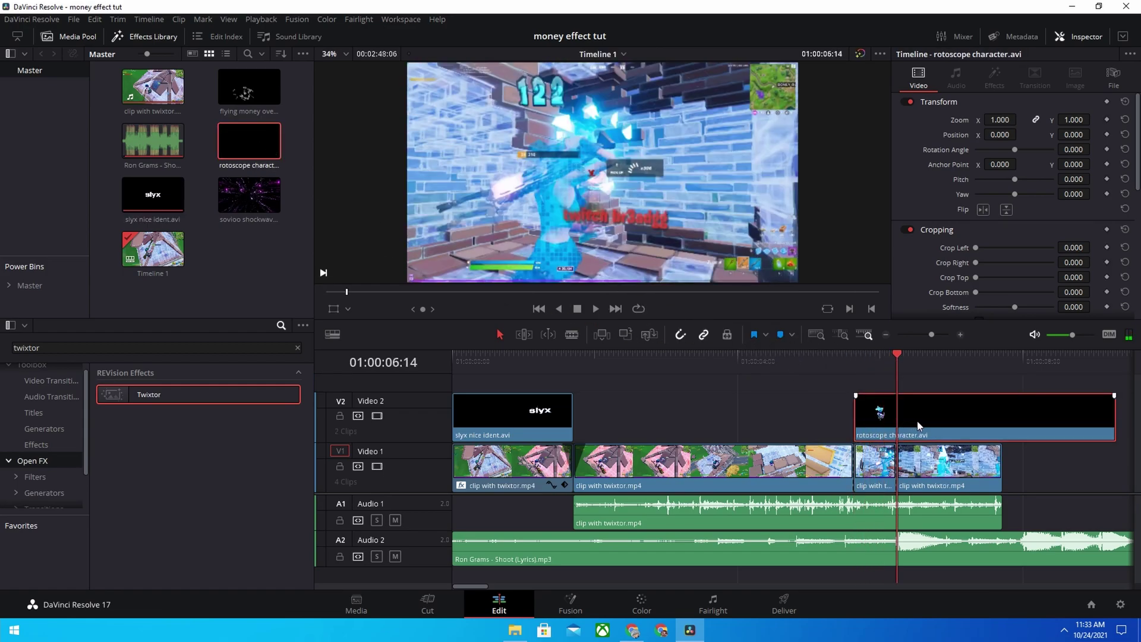
key("ctrl+b")
left_click(935, 416)
key("Delete")
key("ctrl+s")
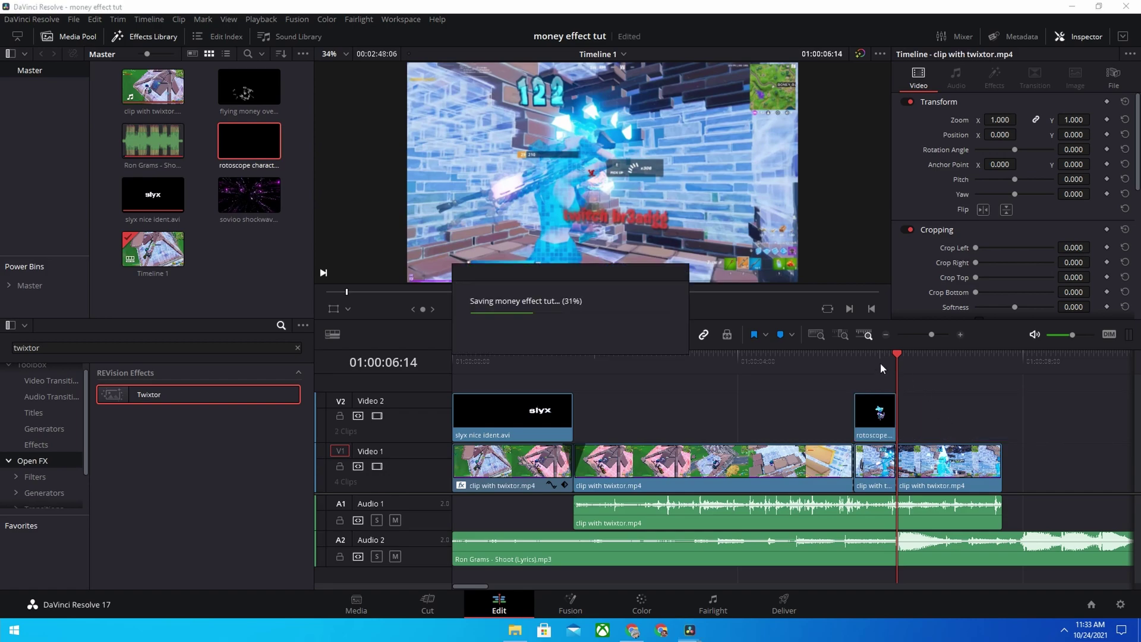
Temporarily disable the short Video 1 clip to check the cutout, then restore it
mouse_move(880, 364)
left_mouse_down()
mouse_move(854, 359)
mouse_move(887, 366)
mouse_move(859, 359)
mouse_move(876, 366)
left_mouse_up()
left_click(872, 460)
key("d")
key("space")
left_click(865, 368)
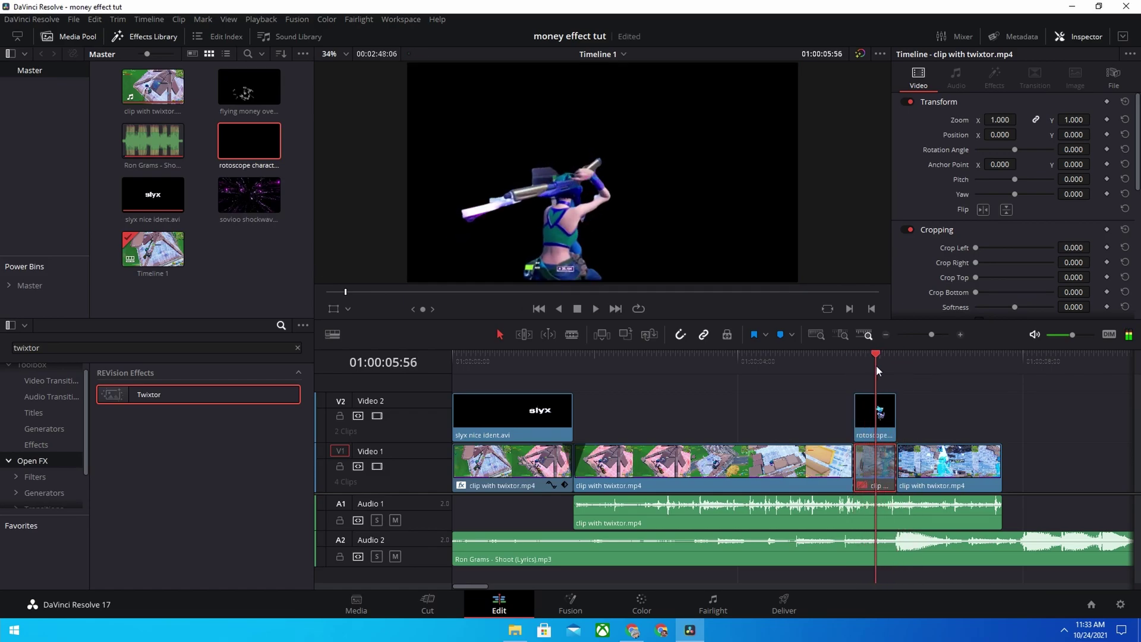
key("ctrl+z")
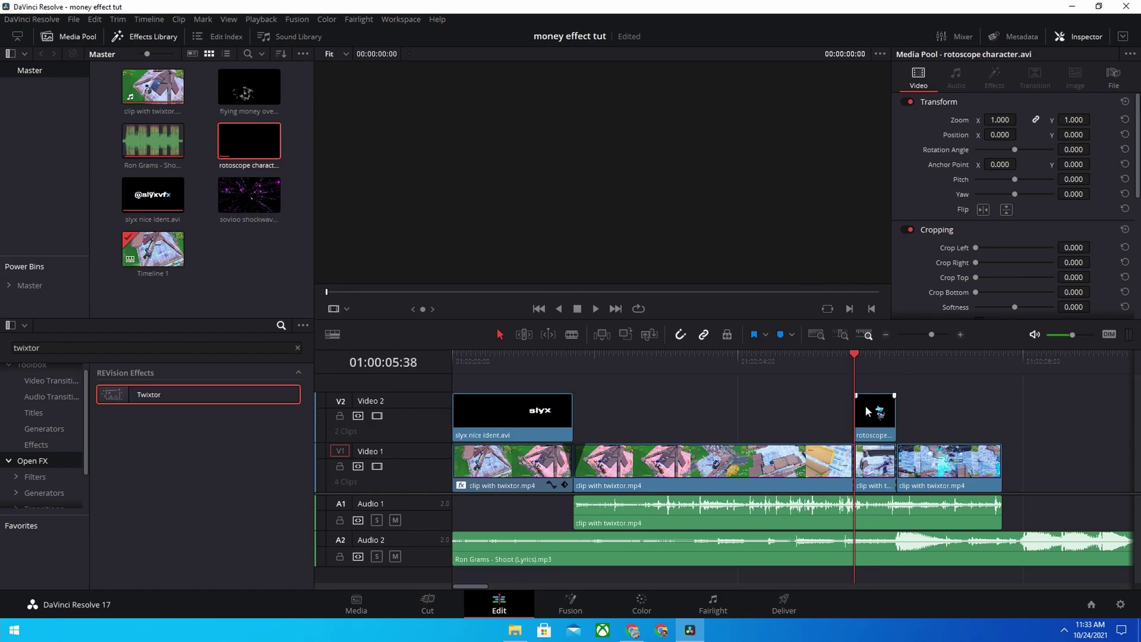
Move the character clip up to Video 3 and put flying money overlay.avi on Video 2
left_click_drag(875, 408, 878, 386)
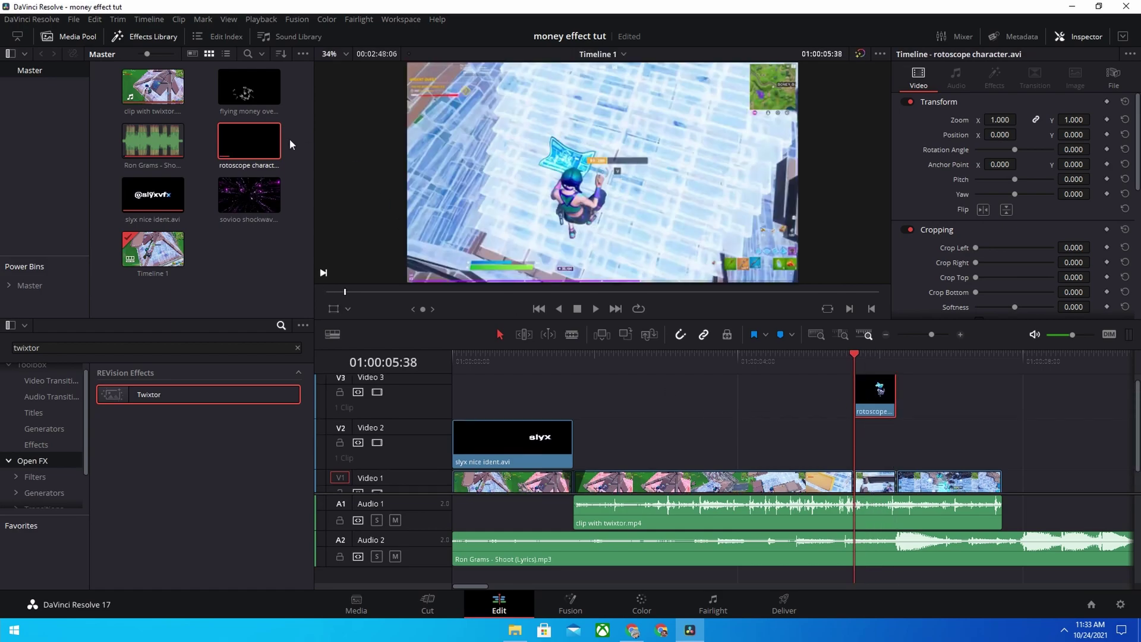
left_click_drag(226, 99, 879, 490)
left_click_drag(864, 358, 891, 368)
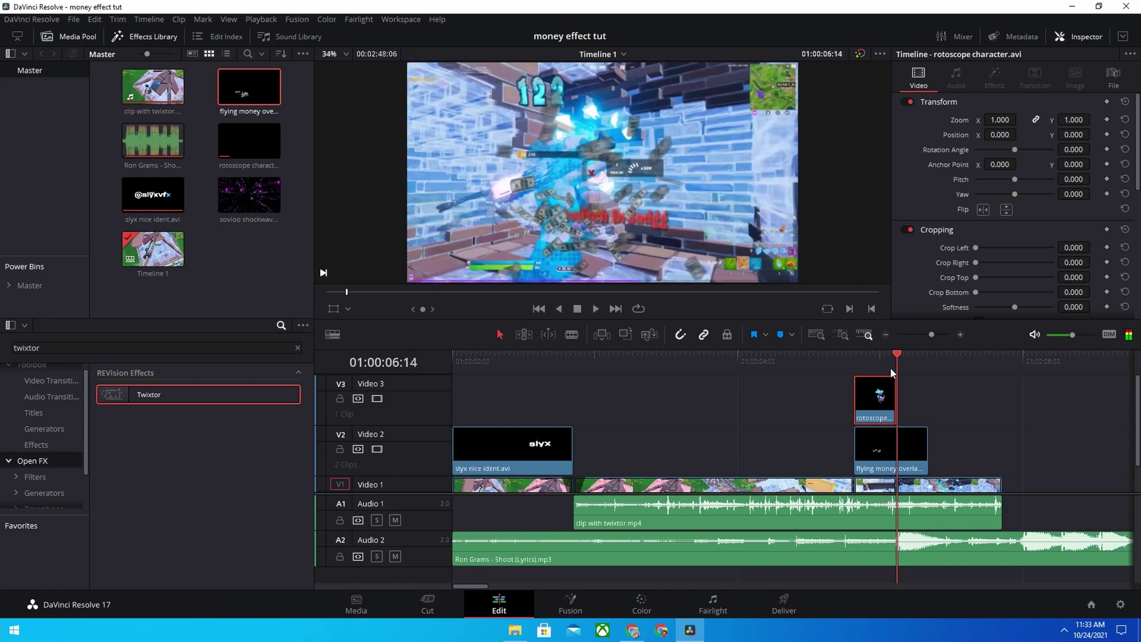
Split the flying money overlay at the playhead and delete its leftover right part
left_click(913, 461)
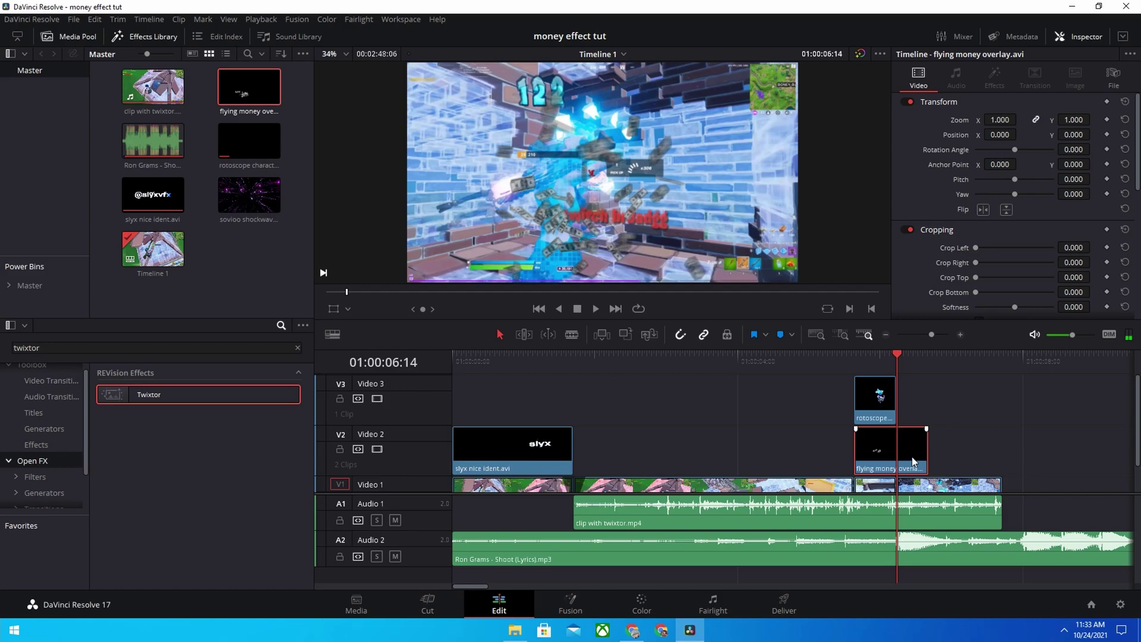
key("ctrl+b")
left_click(912, 461)
key("Delete")
Preview the trimmed money overlay section several times from just before the effect
left_click(855, 363)
key("space")
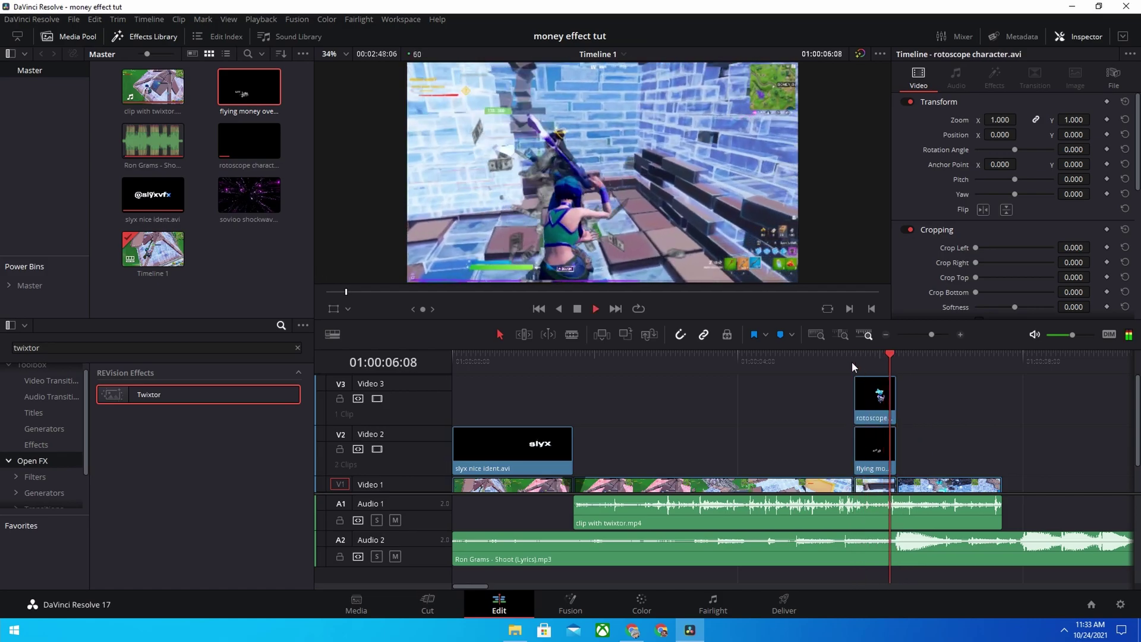
left_click(851, 361)
left_click(777, 359)
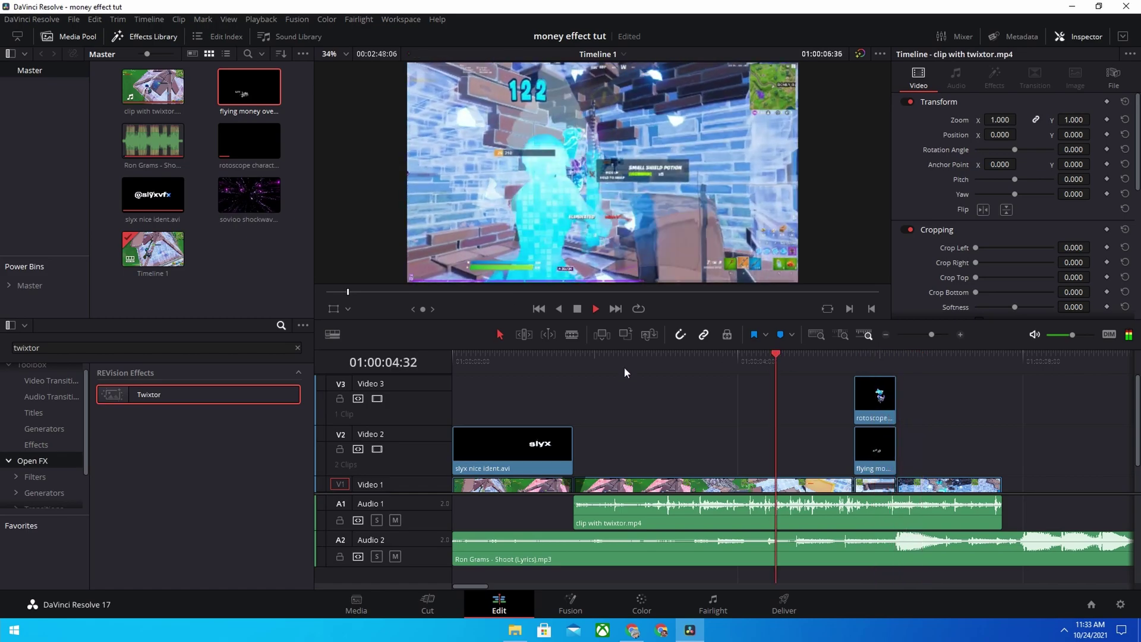
left_click(587, 361)
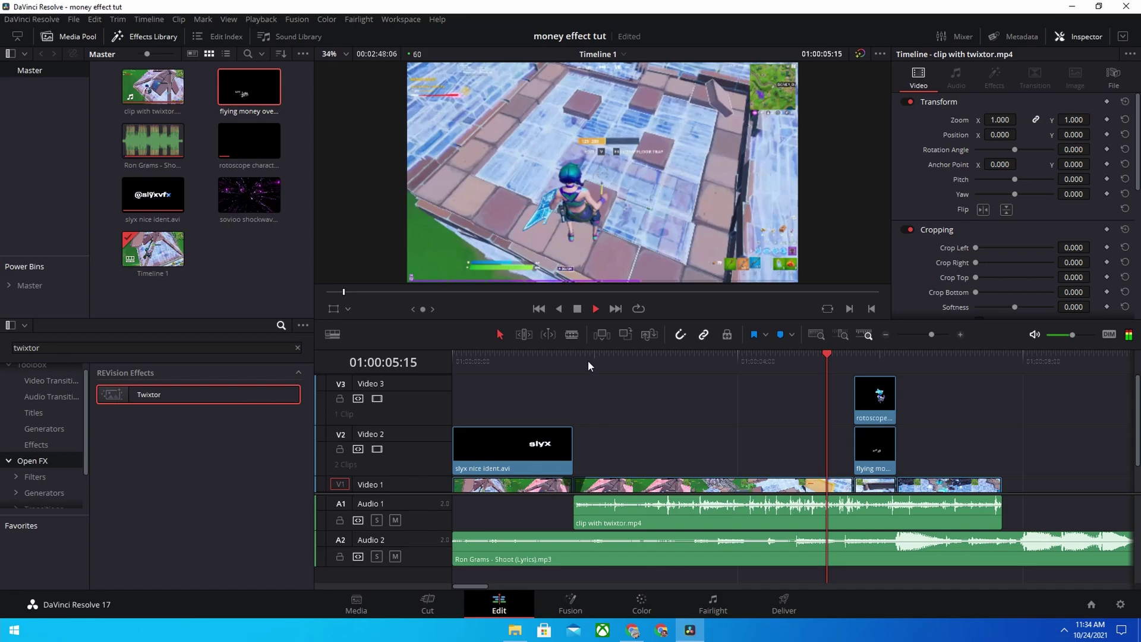
key("space")
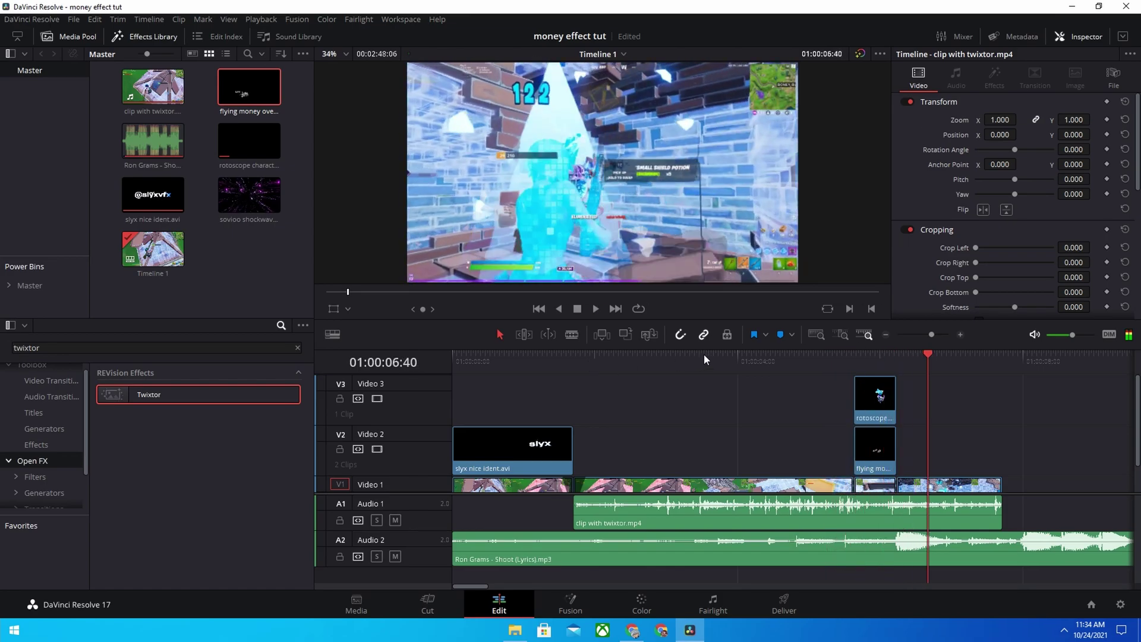
left_click(826, 357)
key("space")
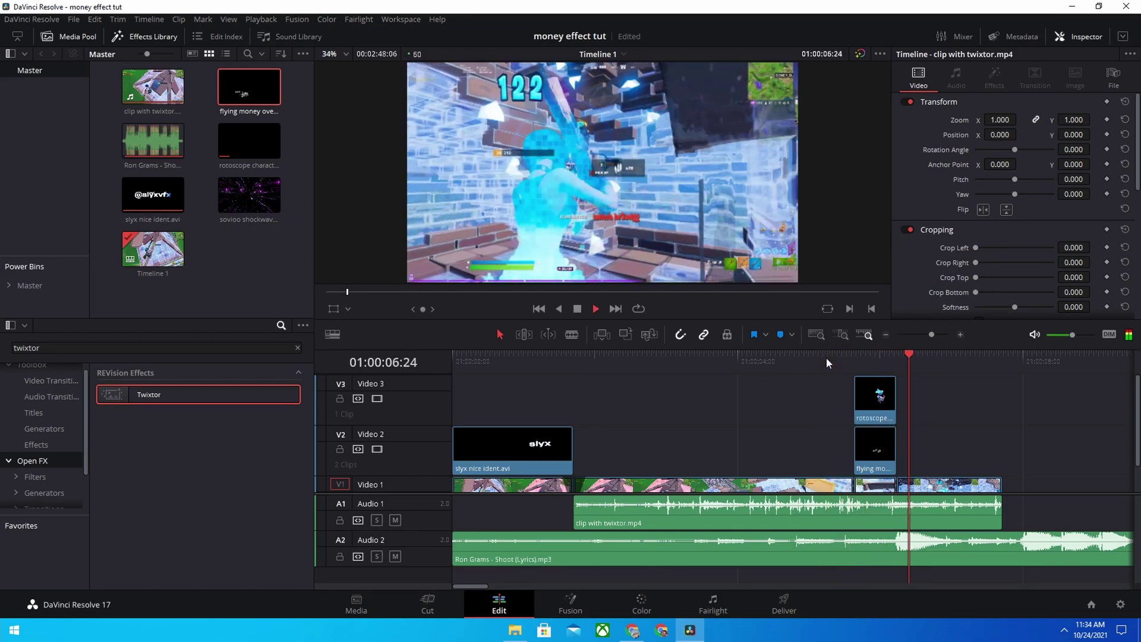
key("space")
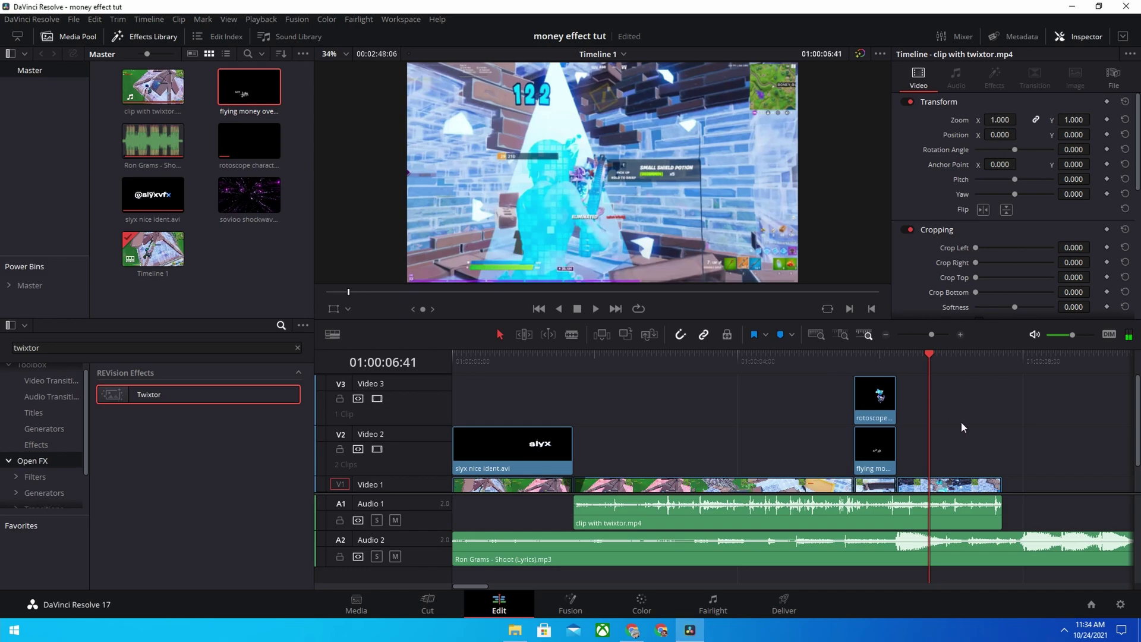
Save the project and scrub the start of the rotoscoped character clip on V3
key("ctrl+s")
scroll(800, 362, "down", 1)
left_click(896, 361)
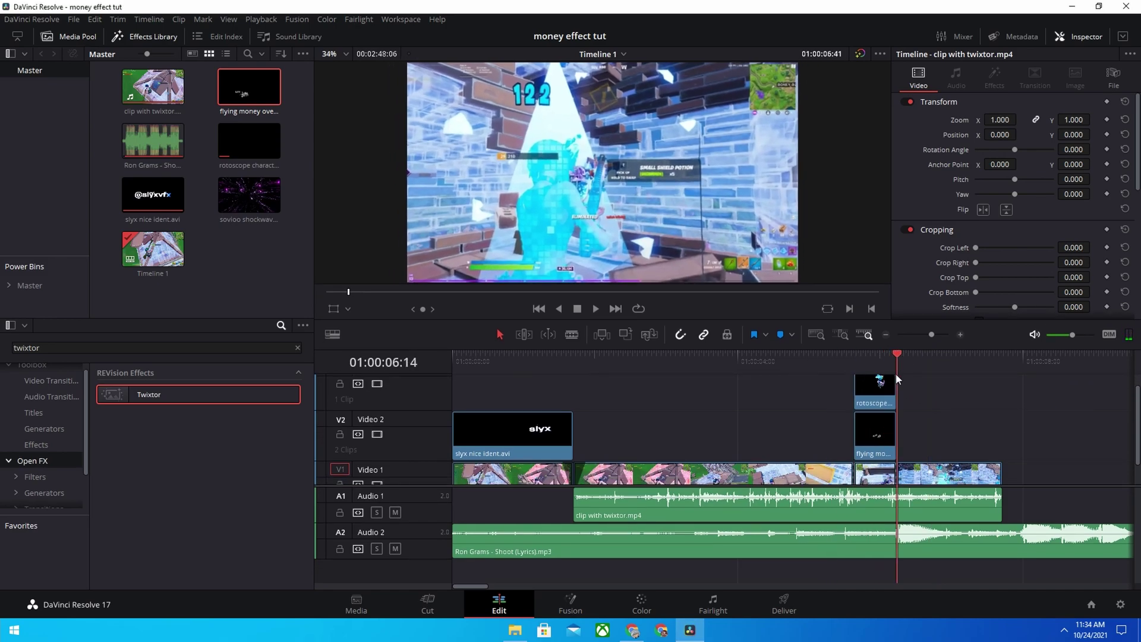
left_click(854, 361)
scroll(882, 459, "up", 1)
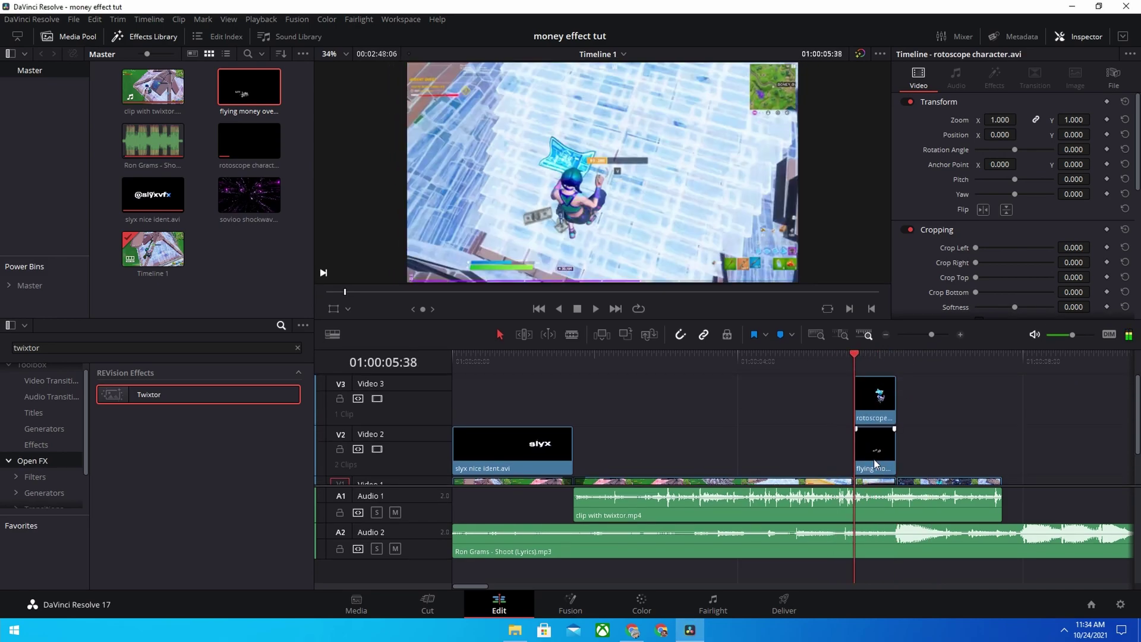
left_click_drag(865, 360, 876, 370)
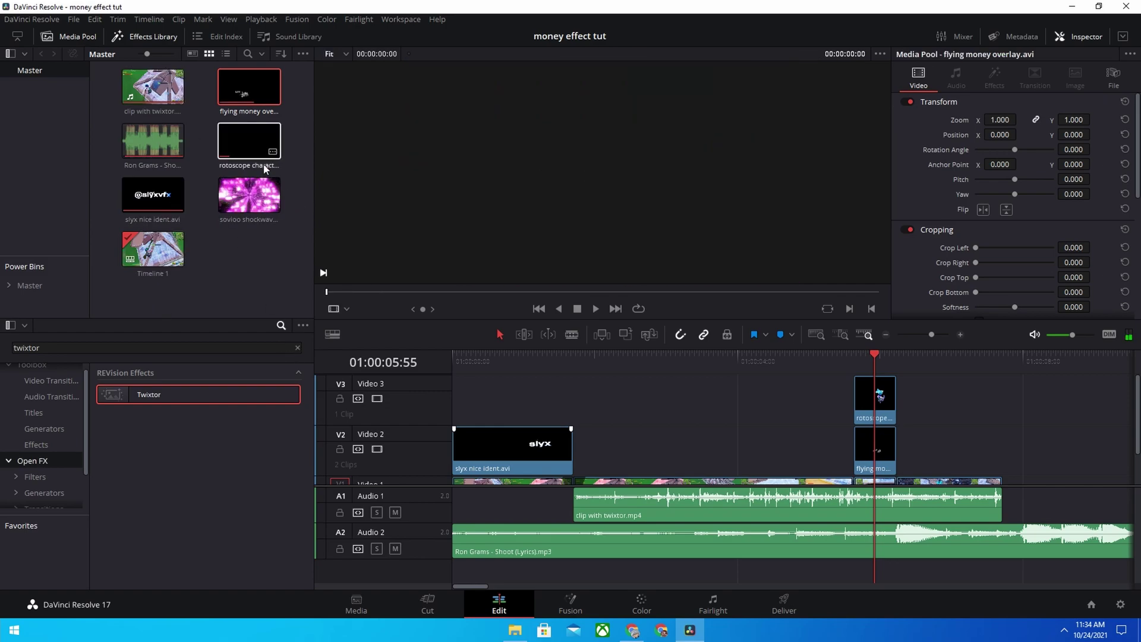
Clear the effects search and place an Adjustment Clip on a new V4 track
left_click(701, 431)
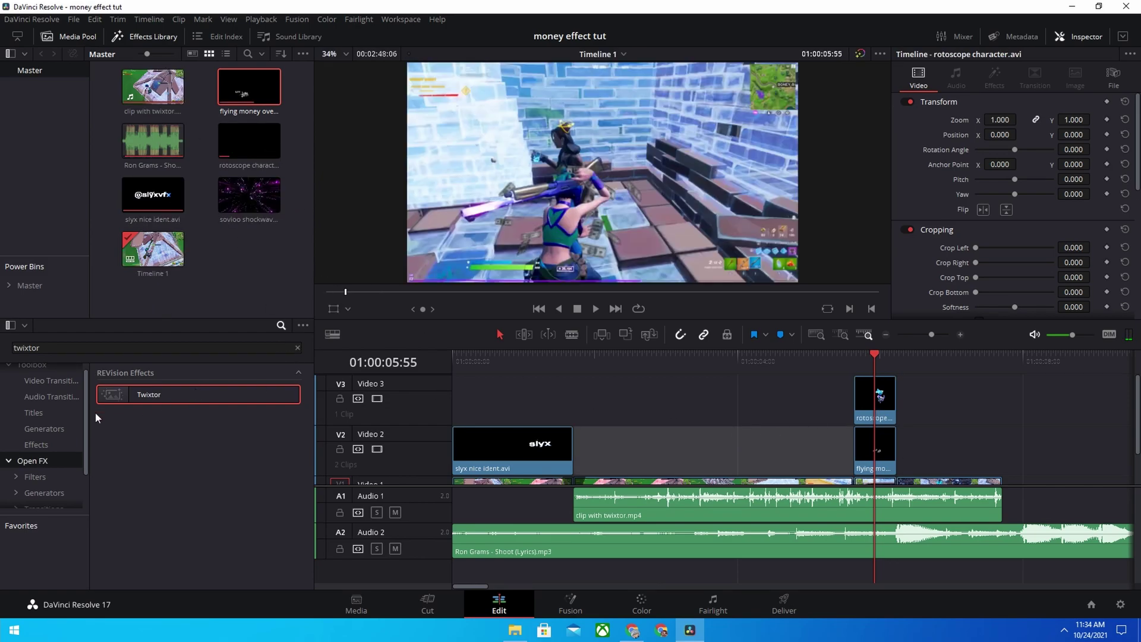
left_click(296, 348)
left_click_drag(167, 403, 854, 396)
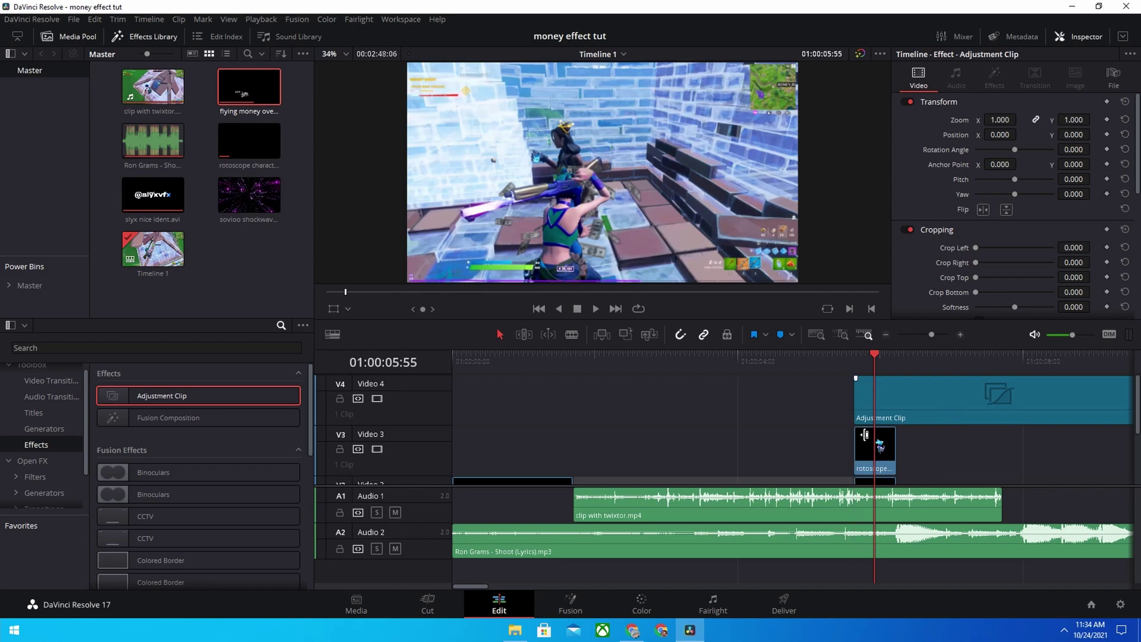
Trim the adjustment clip to end with the rotoscope clip, then open it in Fusion
left_click_drag(880, 369, 897, 369)
left_click(908, 398)
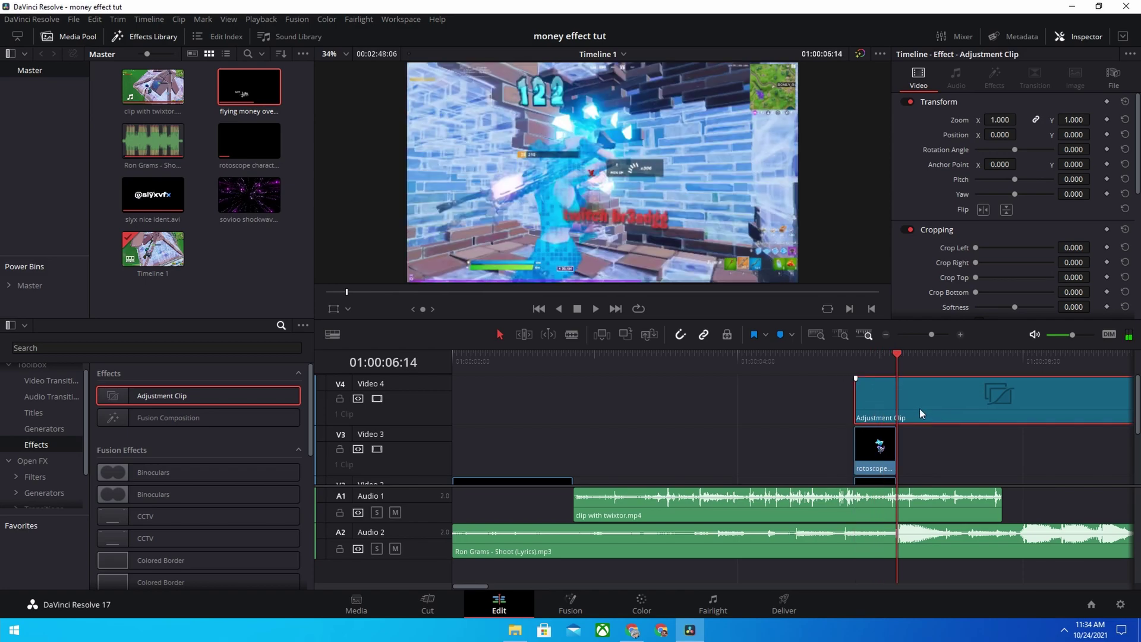
key("ctrl+b")
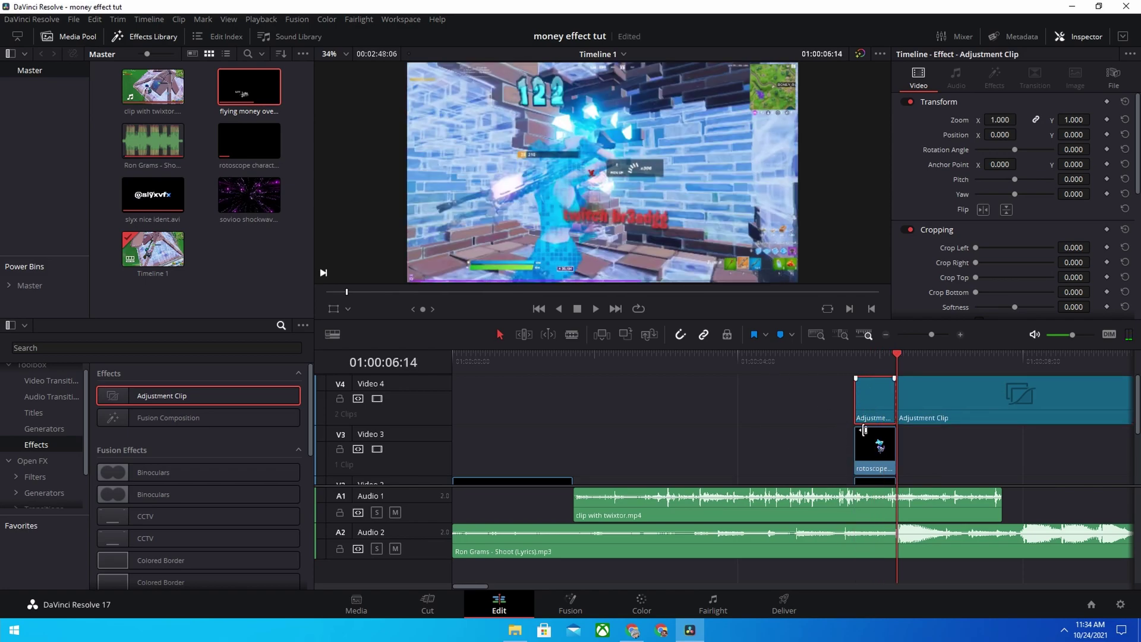
left_click(937, 400)
key("Delete")
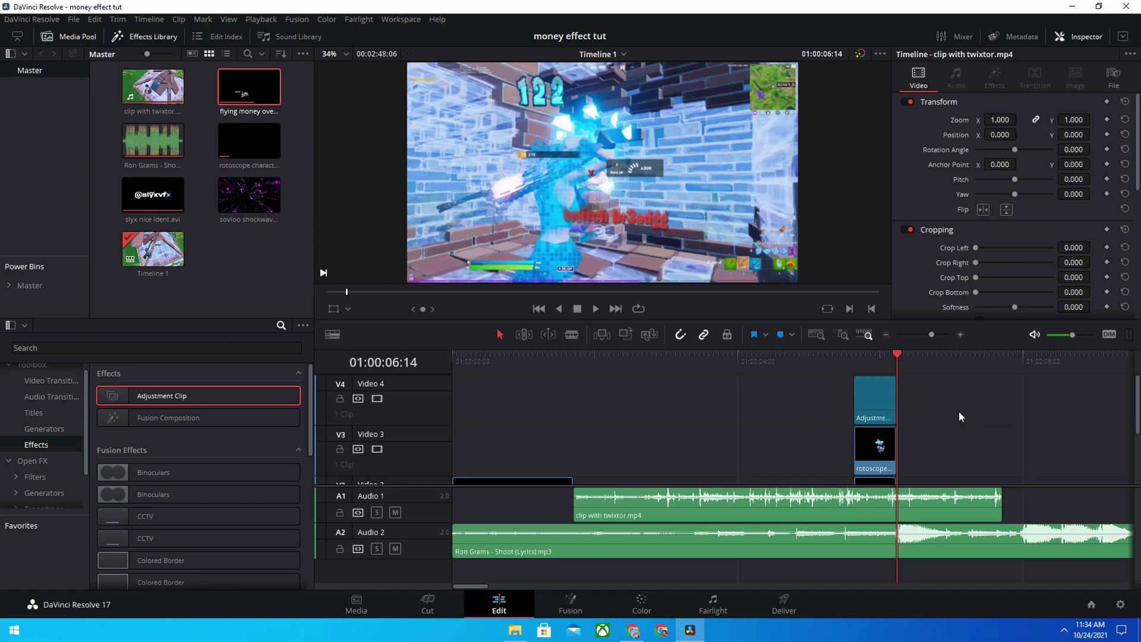
left_click(572, 602)
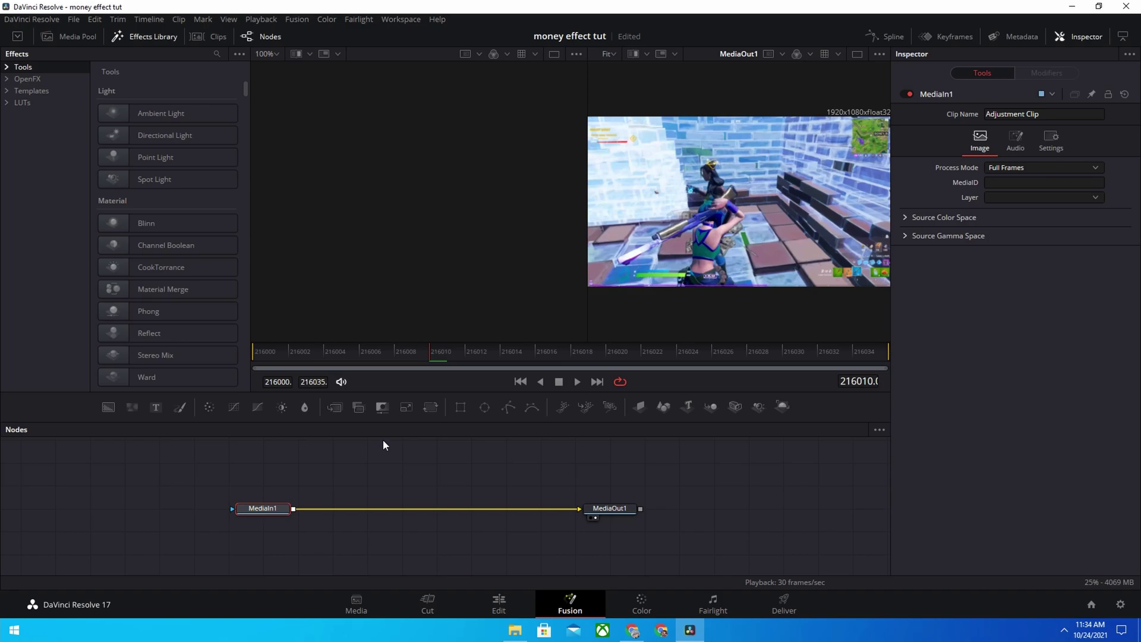
Drop the moneybuildup preset into Nodes, wiring MediaIn1→S_BlurMoCurves1→S_WarpTransform1→MediaOut1
key("alt+Tab")
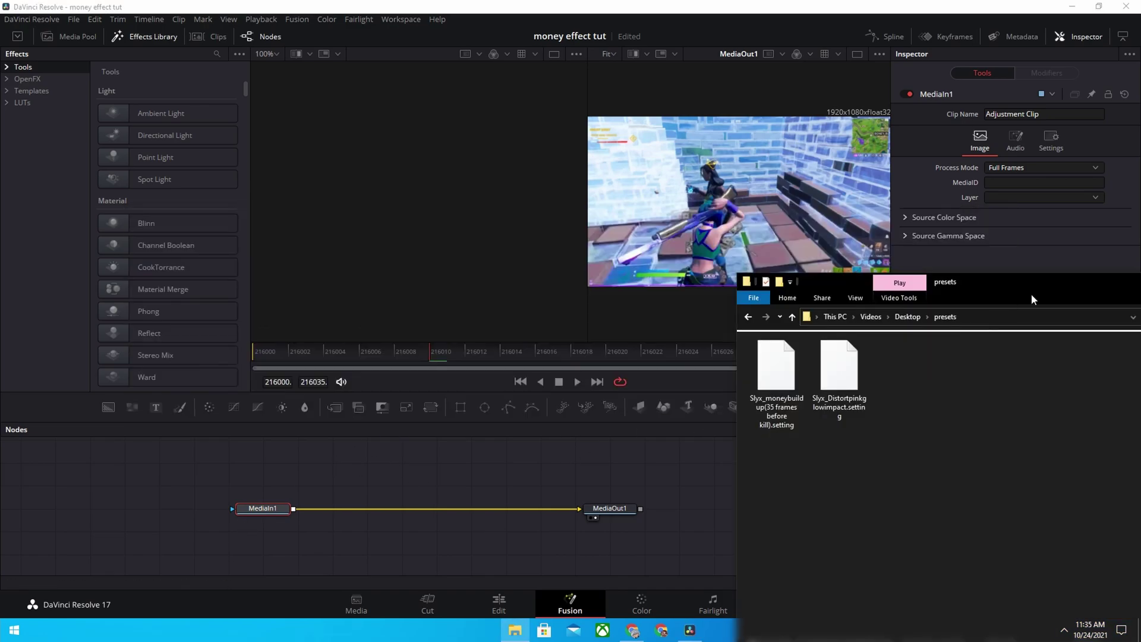
mouse_move(1010, 280)
left_mouse_down()
mouse_move(965, 269)
mouse_move(1014, 290)
left_mouse_up()
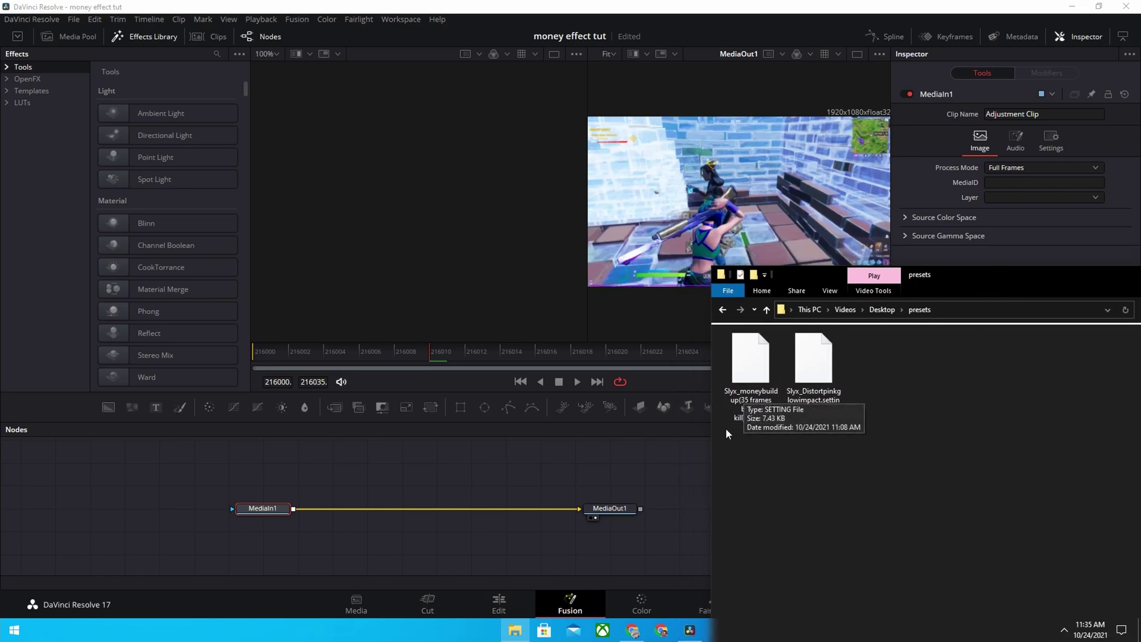
left_click(764, 372)
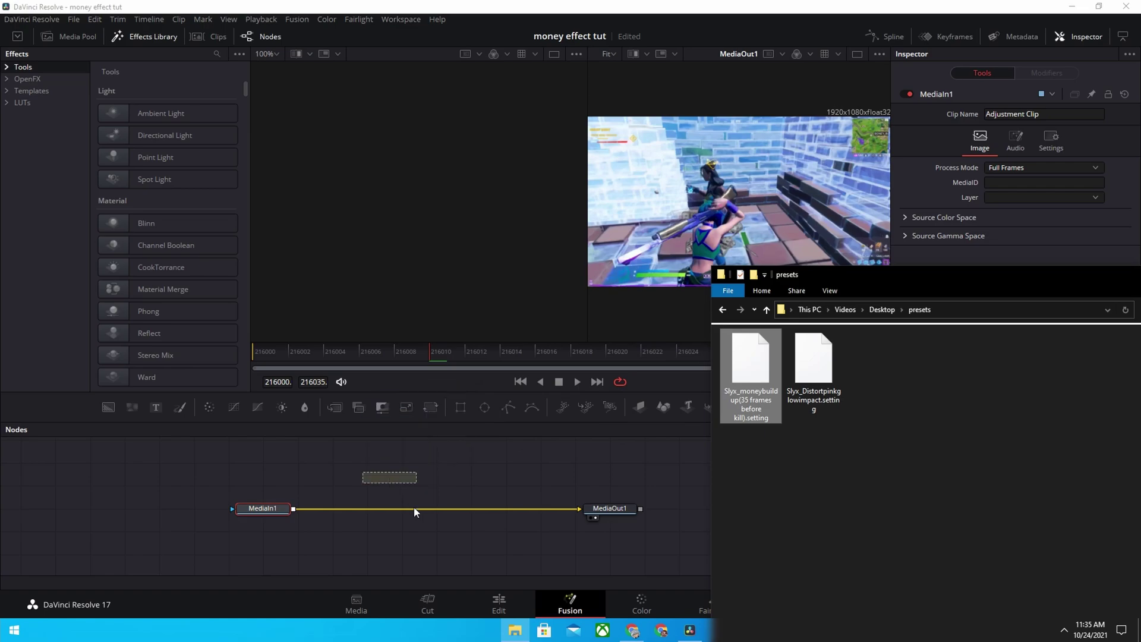
left_click_drag(765, 372, 413, 508)
mouse_move(413, 442)
left_mouse_down()
mouse_move(279, 492)
mouse_move(366, 501)
left_mouse_up()
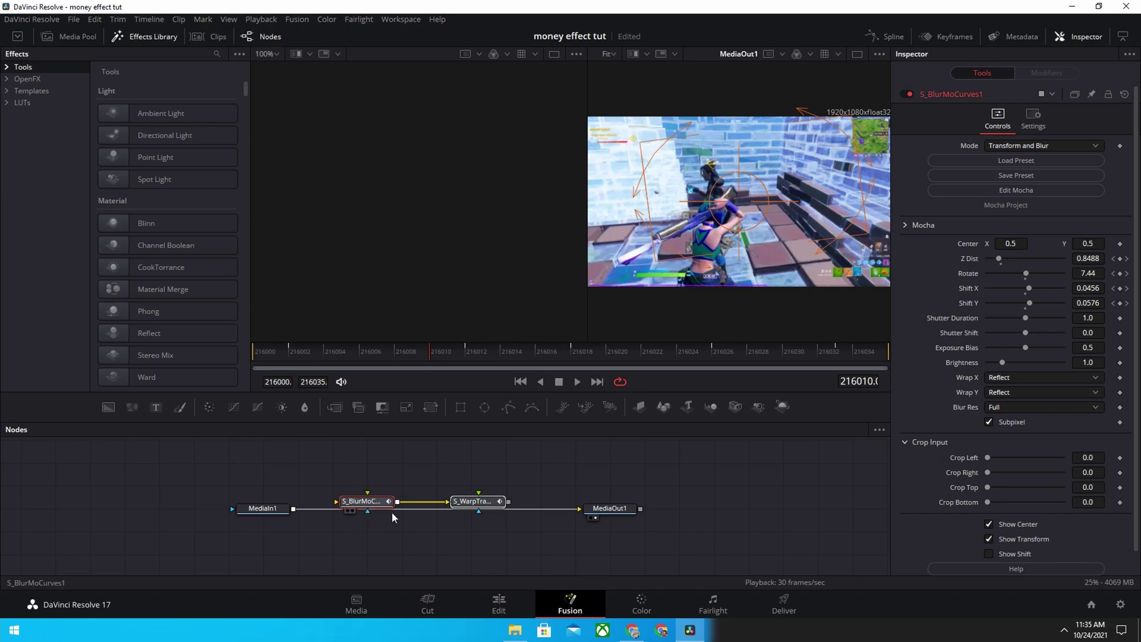
left_click(499, 453)
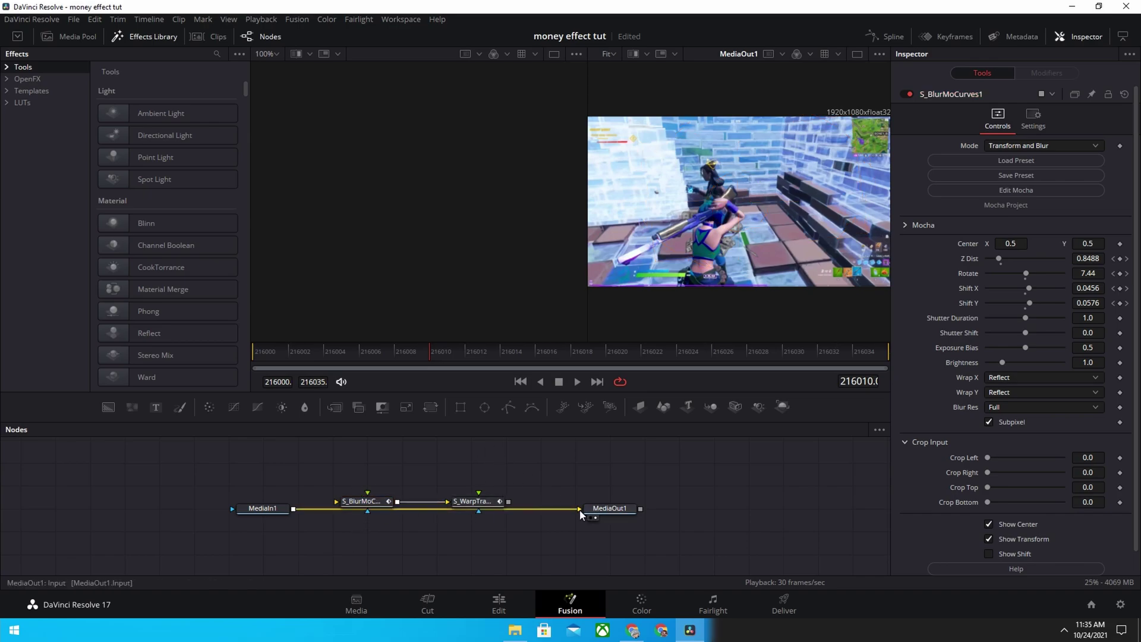
left_click_drag(581, 515, 337, 501)
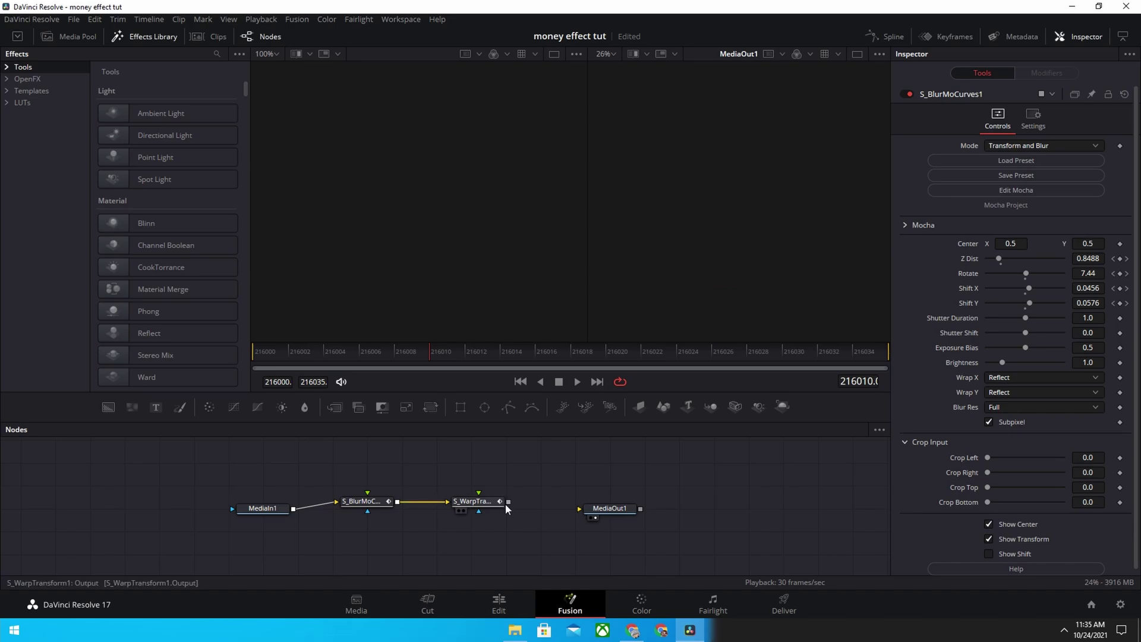
left_click_drag(508, 501, 580, 509)
left_click(499, 603)
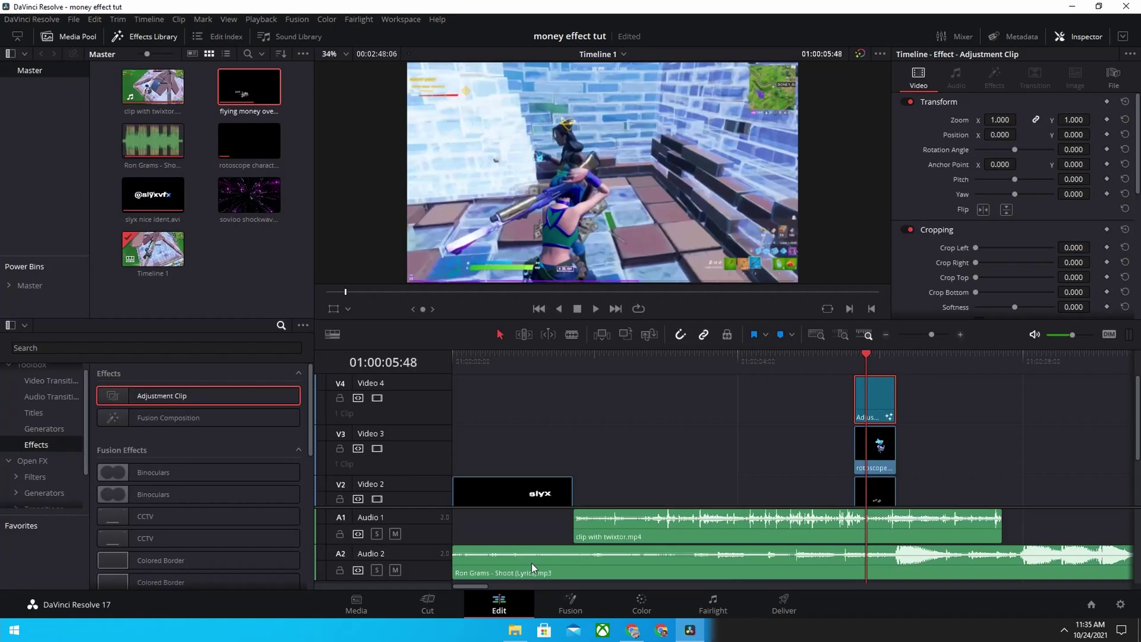
left_click(801, 365)
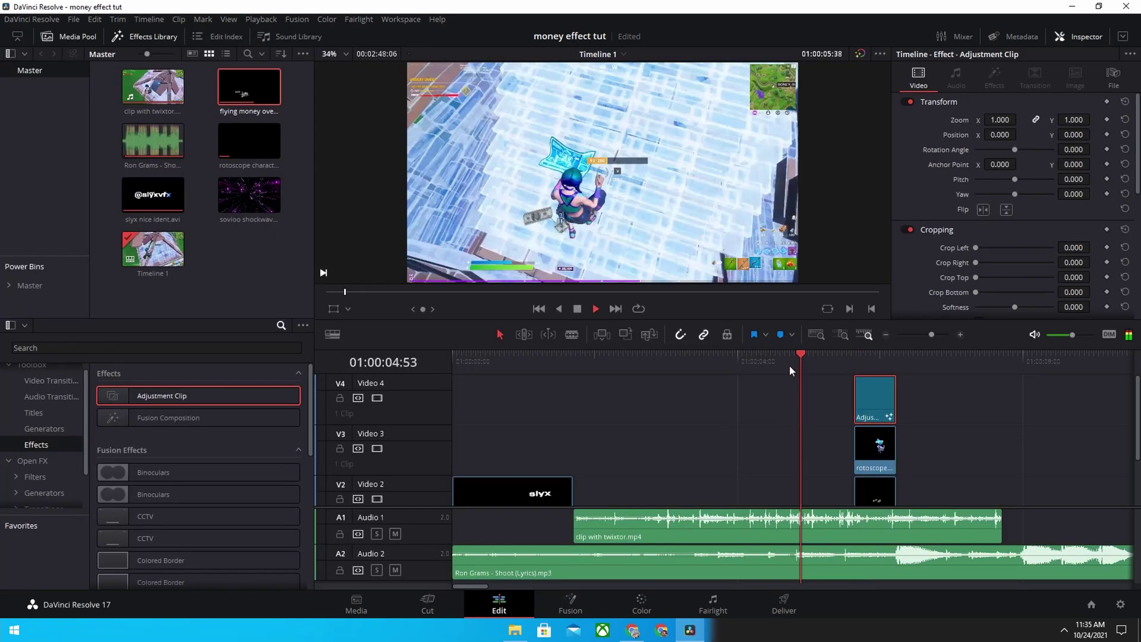
key("space")
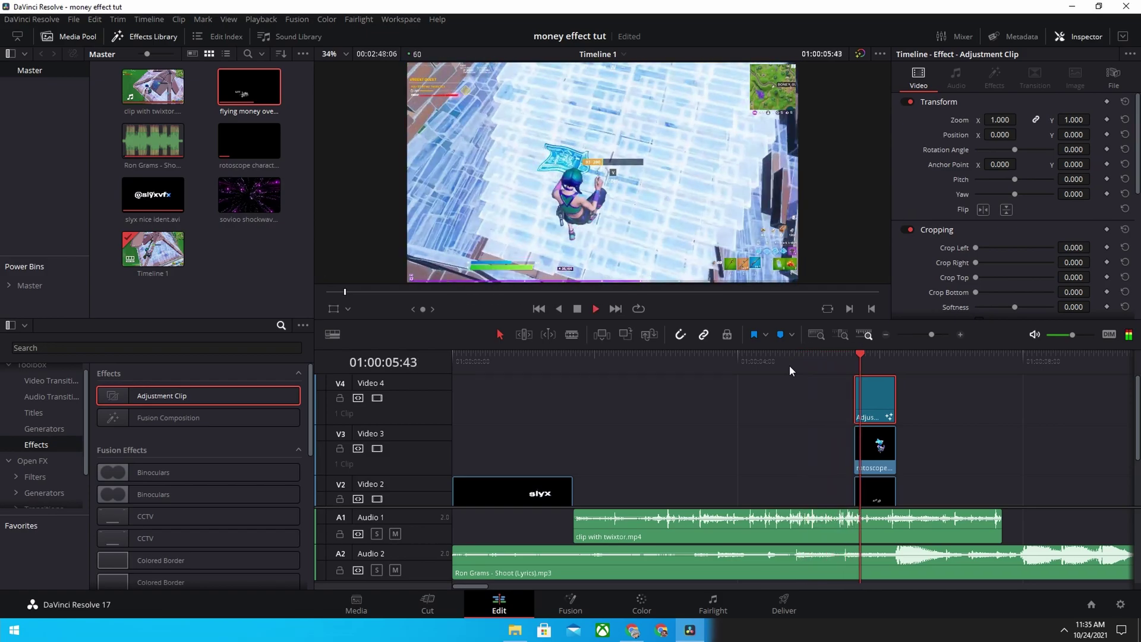
left_click(261, 19)
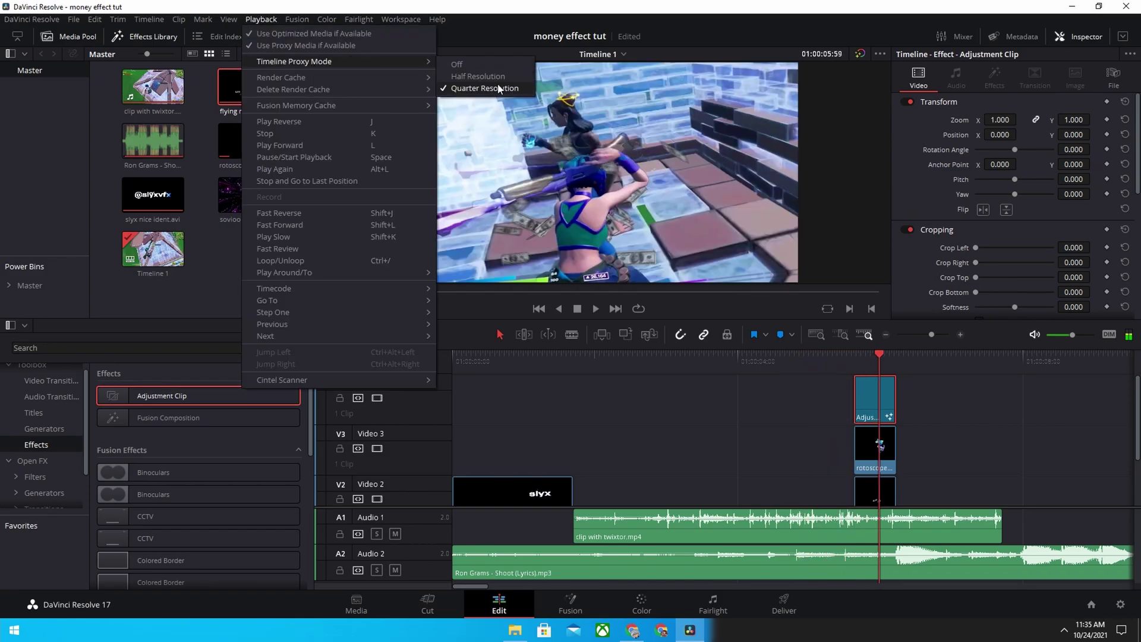
left_click(501, 90)
left_click(768, 359)
key("space")
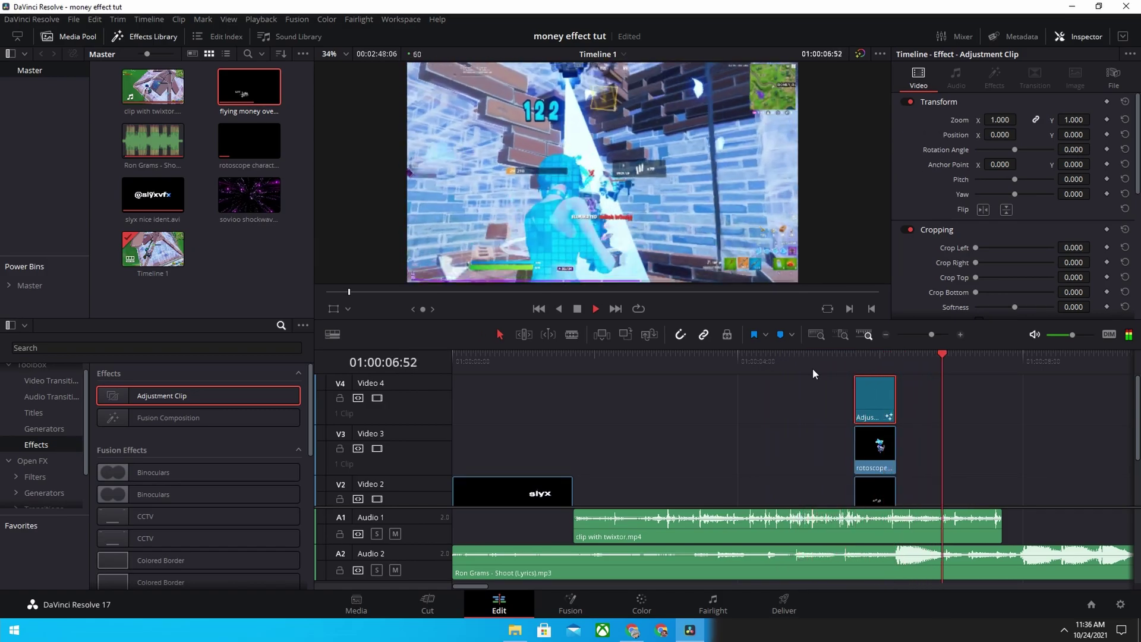
left_click(812, 368)
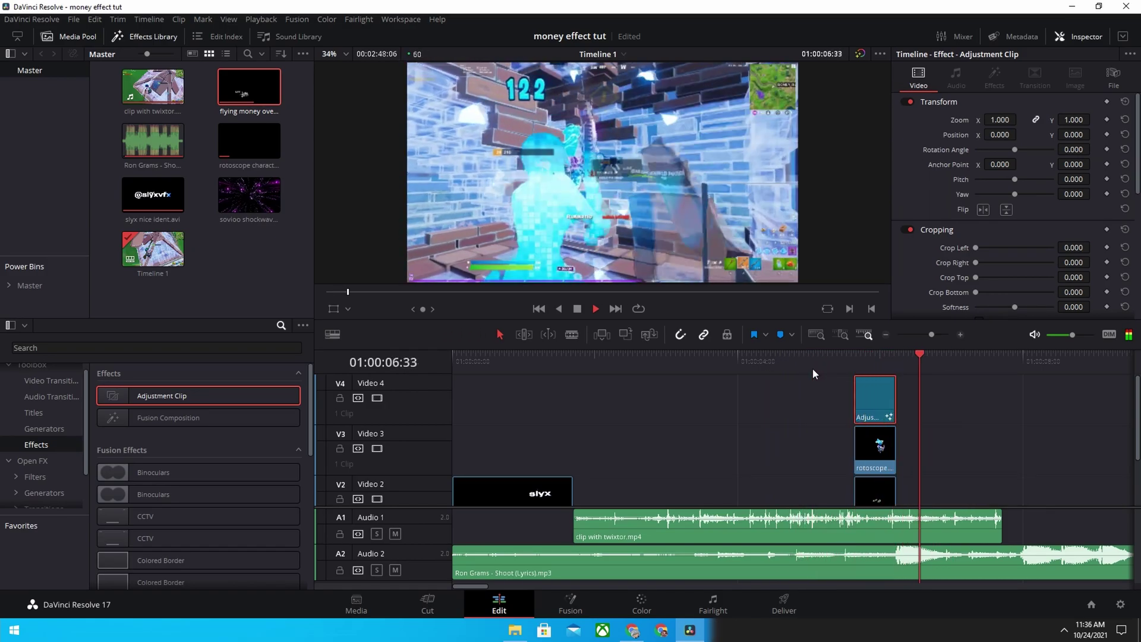
key("space")
left_click(913, 404)
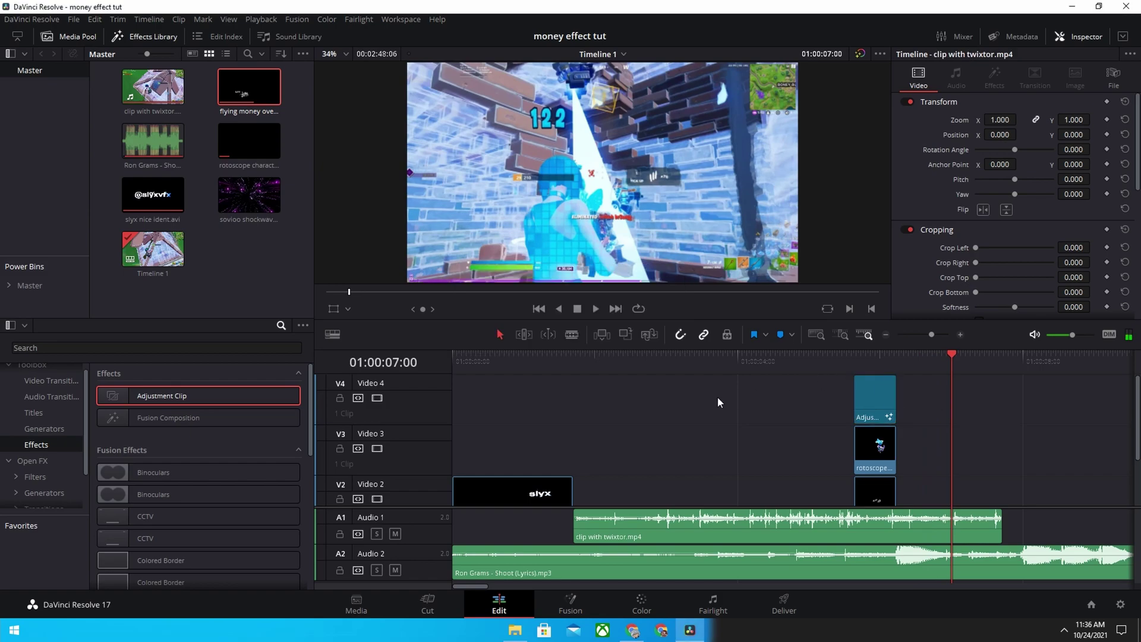
scroll(779, 469, "down", 2)
mouse_move(772, 364)
left_mouse_down()
mouse_move(807, 400)
mouse_move(900, 358)
mouse_move(925, 360)
mouse_move(890, 354)
mouse_move(911, 355)
mouse_move(898, 345)
left_mouse_up()
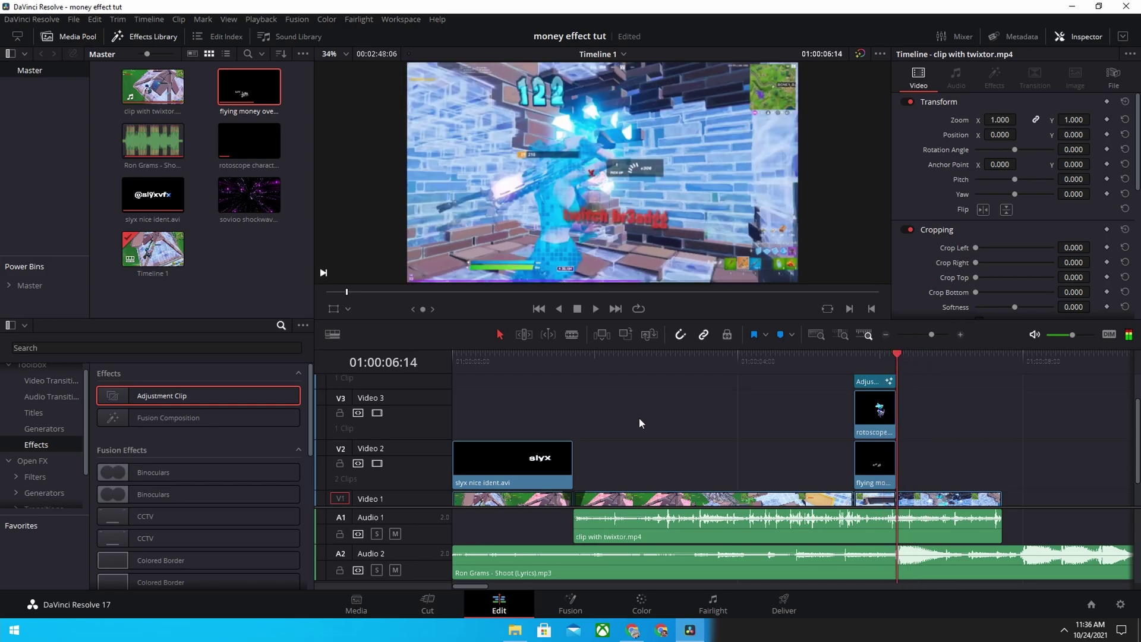
Place the sovioo shockwave clip on V2 right after the money overlay
key("q")
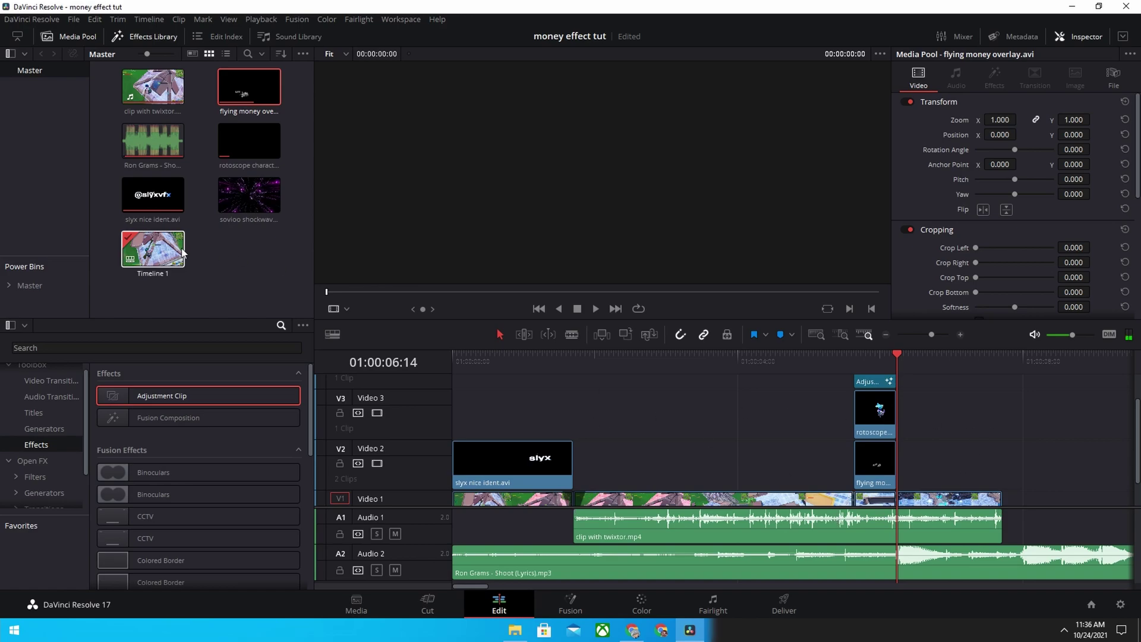
mouse_move(244, 196)
left_mouse_down()
mouse_move(560, 354)
mouse_move(932, 483)
left_mouse_up()
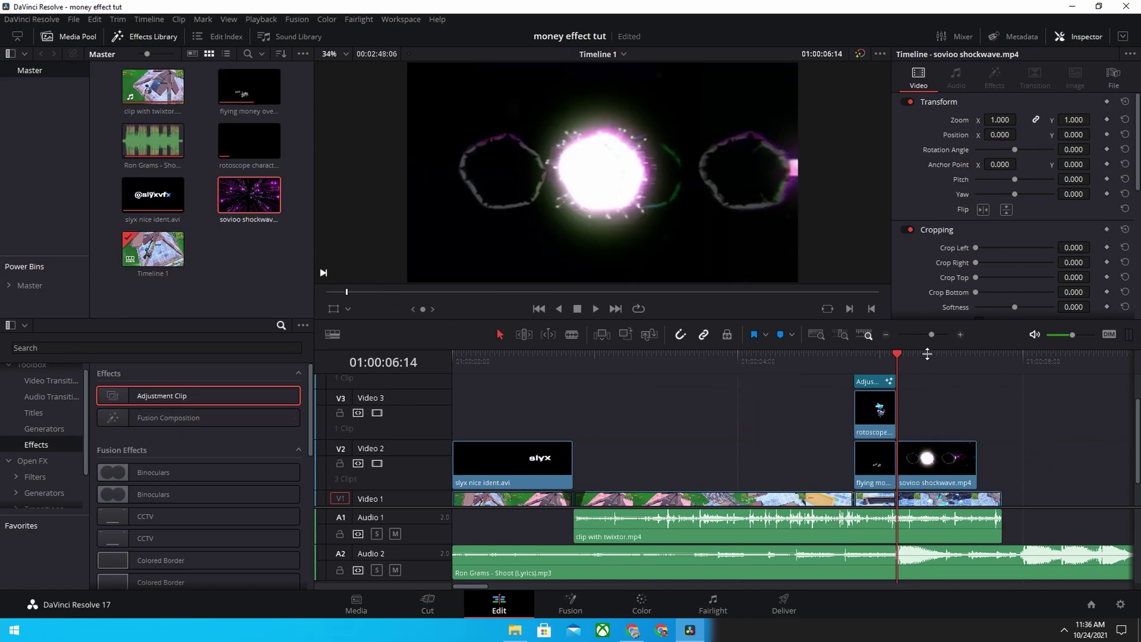
left_click_drag(900, 365, 907, 366)
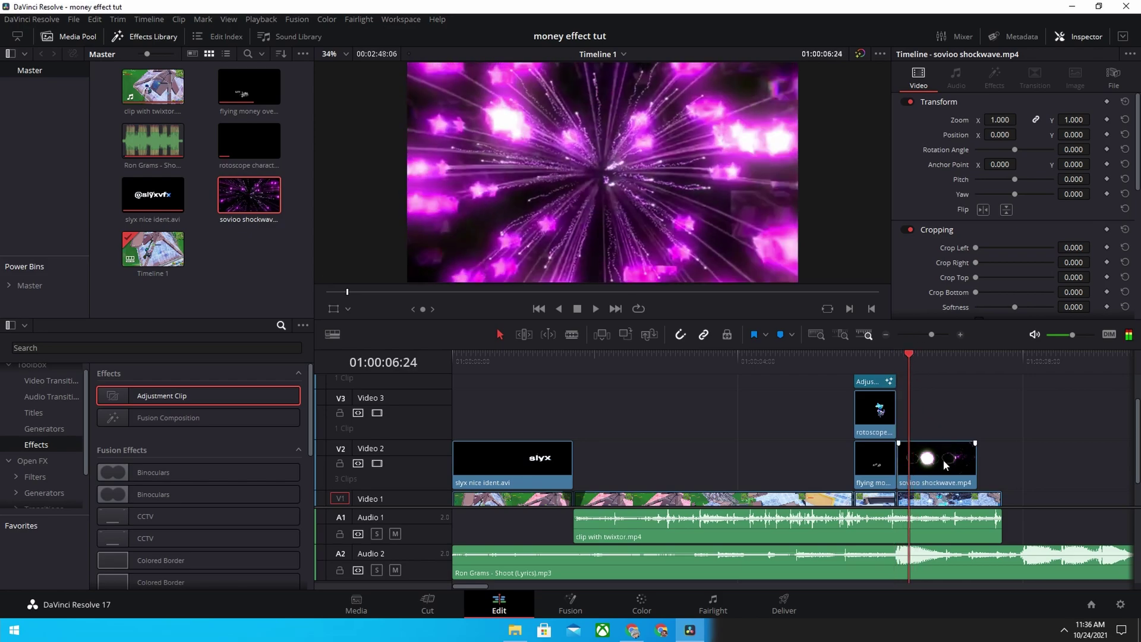
Set the shockwave clip's Composite Mode to Screen and scrub to preview the blend
scroll(1034, 199, "down", 5)
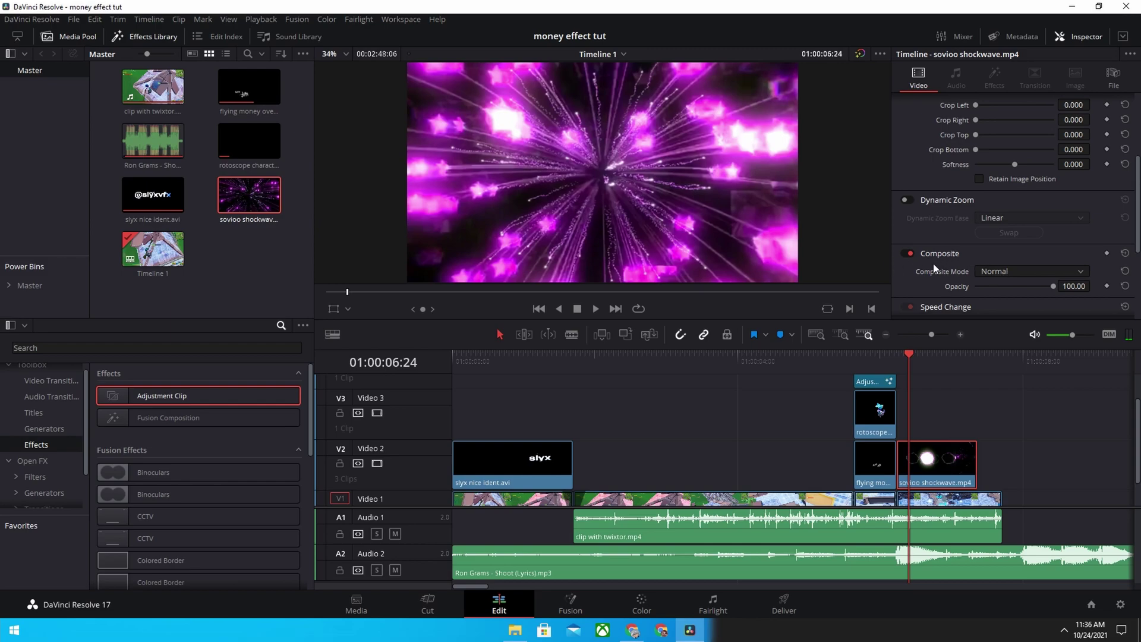
left_click(1020, 269)
scroll(1008, 397, "down", 2)
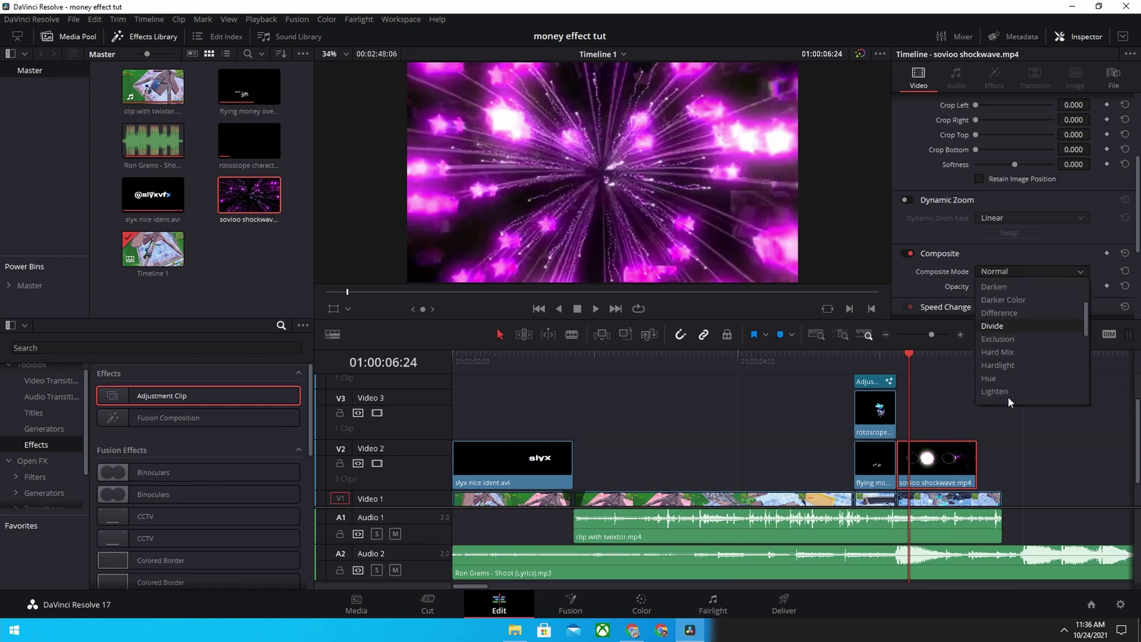
scroll(1007, 392, "down", 2)
scroll(1009, 371, "down", 2)
scroll(1009, 371, "down", 2)
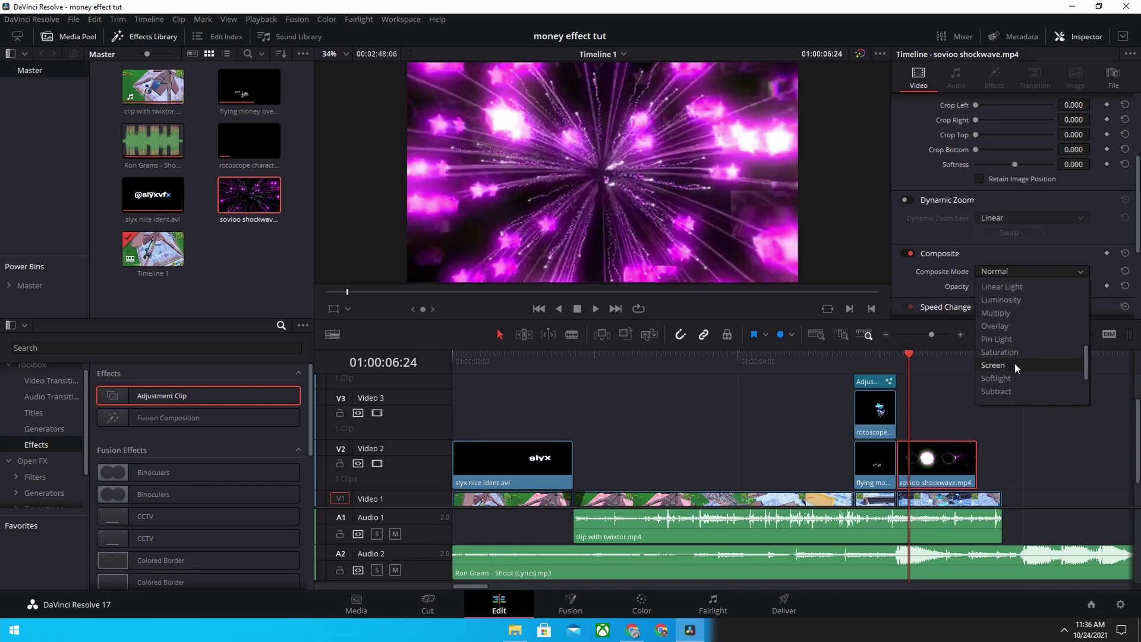
left_click(1014, 364)
left_click_drag(869, 351, 911, 369)
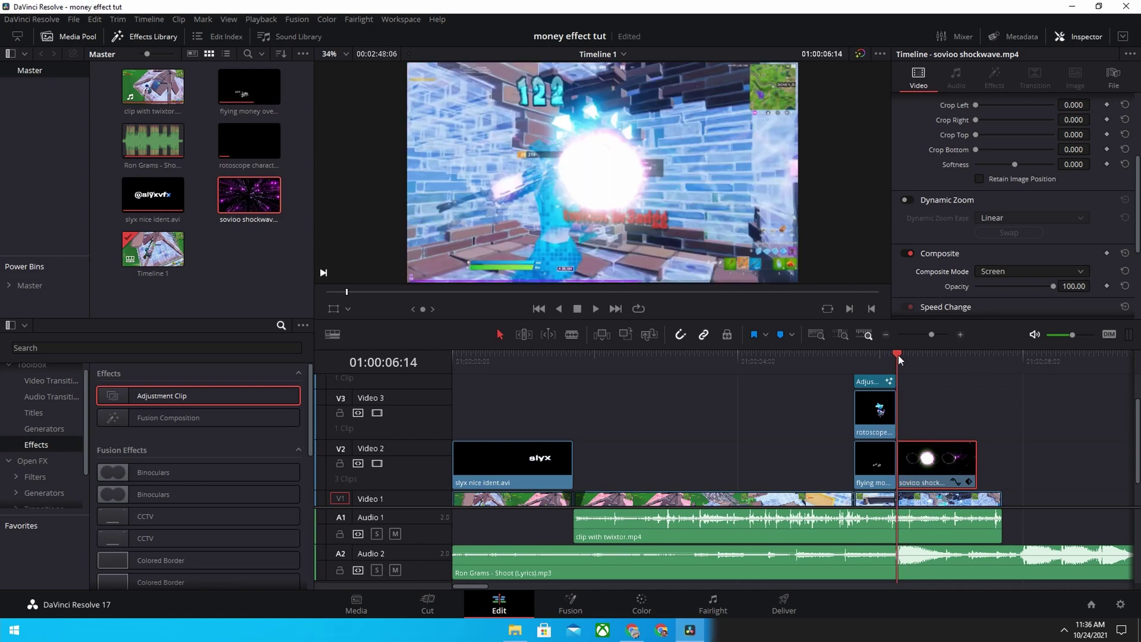
left_click(911, 370)
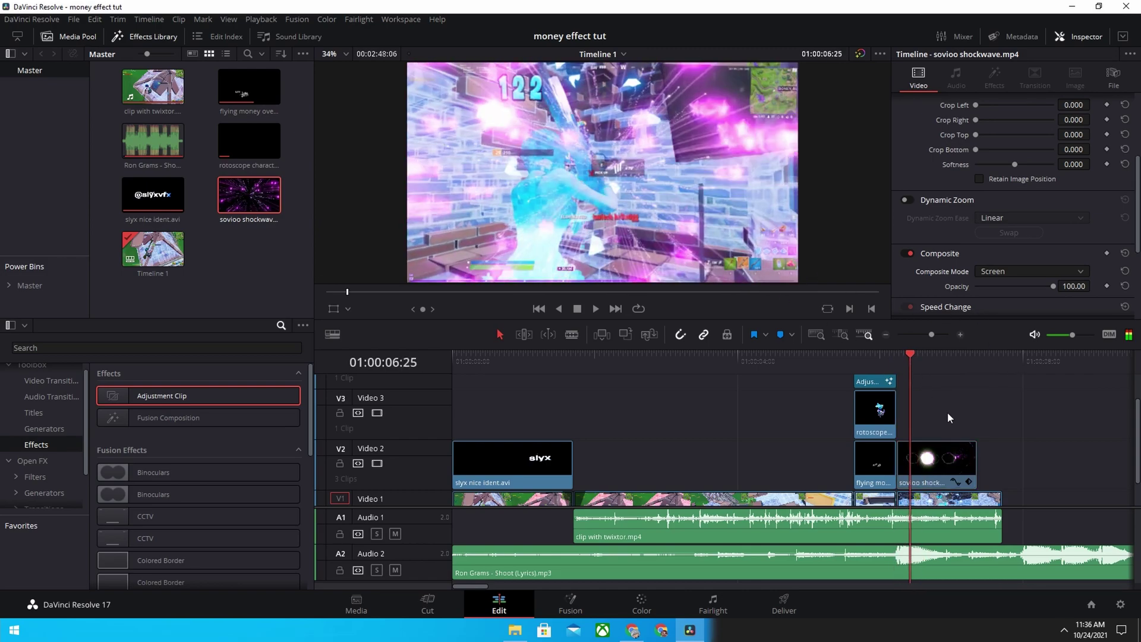
Add an Adjustment Clip on Video 3 at the start of the shockwave
left_click(897, 362)
left_click_drag(136, 397, 946, 387)
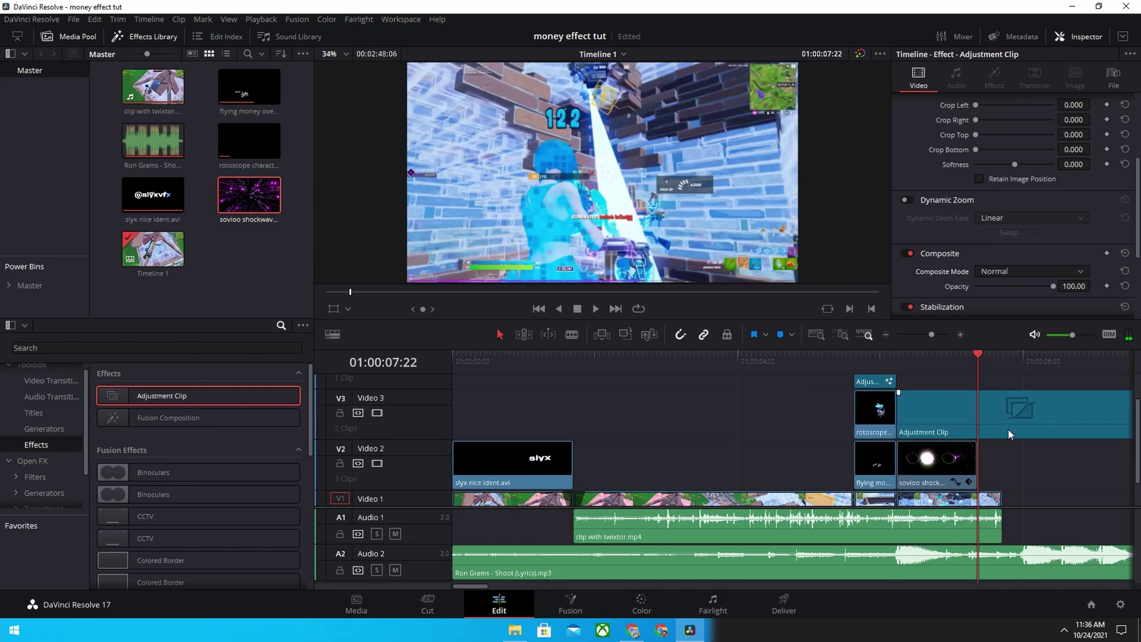
left_click(1010, 419)
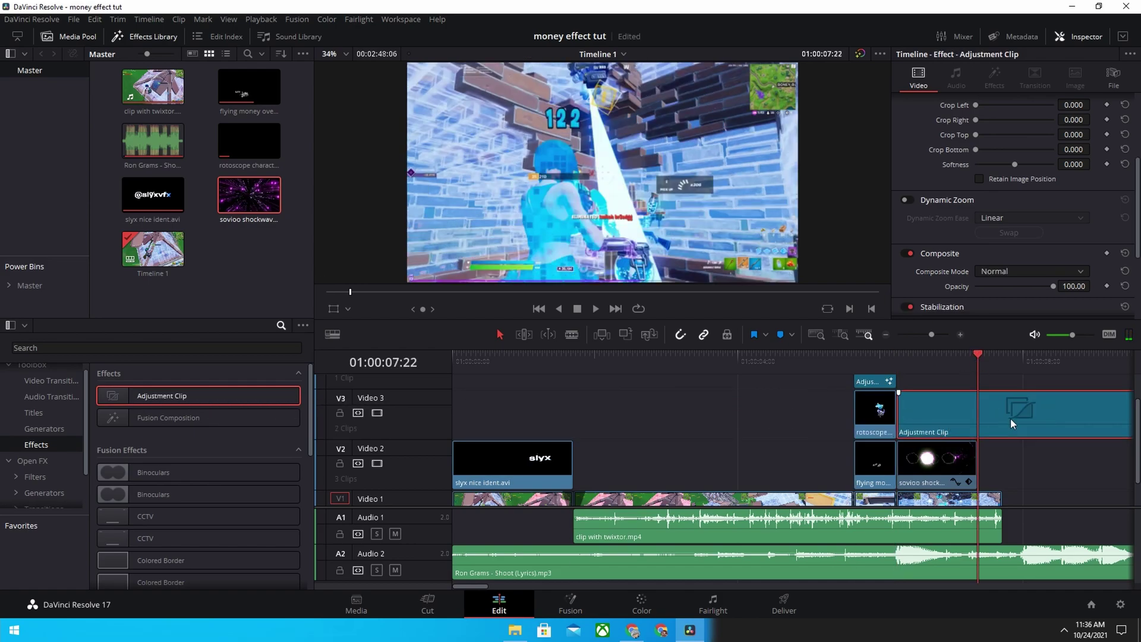
Blade the adjustment clip at the shockwave's end, delete the extra piece, and open it in Fusion
left_click(1002, 358)
key("ctrl+b")
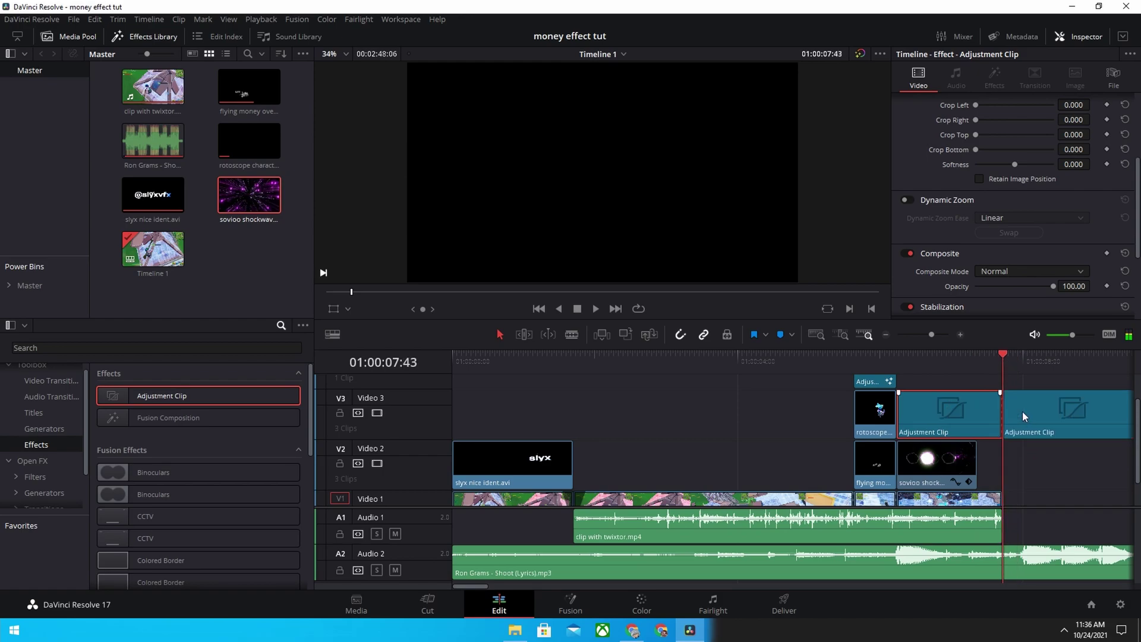
left_click(1022, 411)
key("Delete")
left_click(942, 356)
left_click(946, 419)
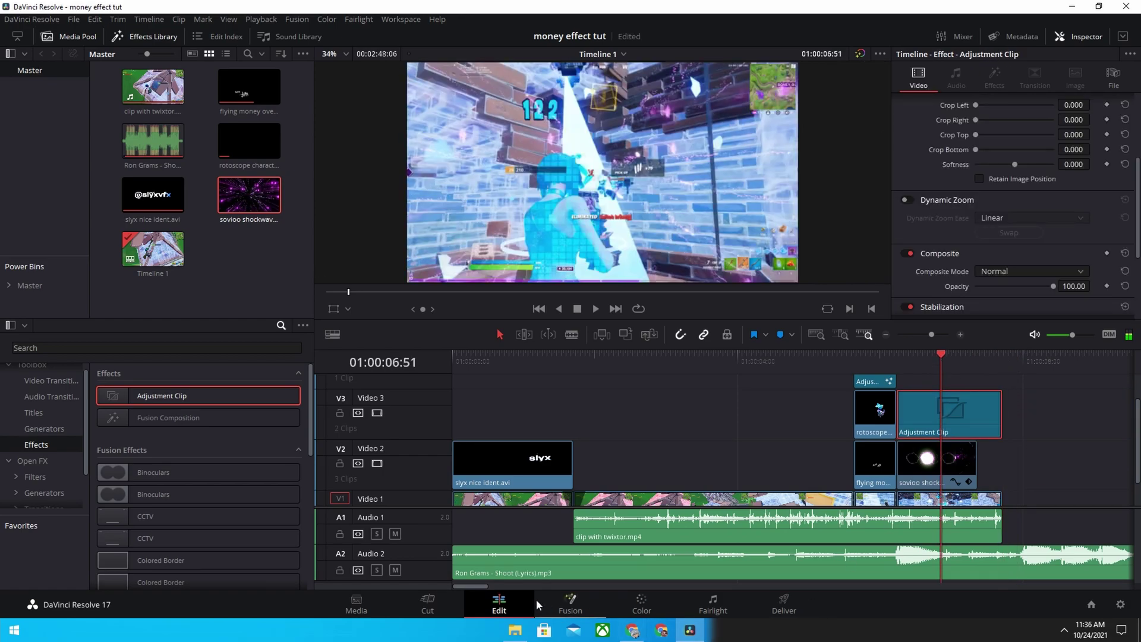
left_click(567, 603)
Bring the Slyx_Distortpinkglowimpact preset's shake, glow and distort nodes into the node graph
key("alt+Tab")
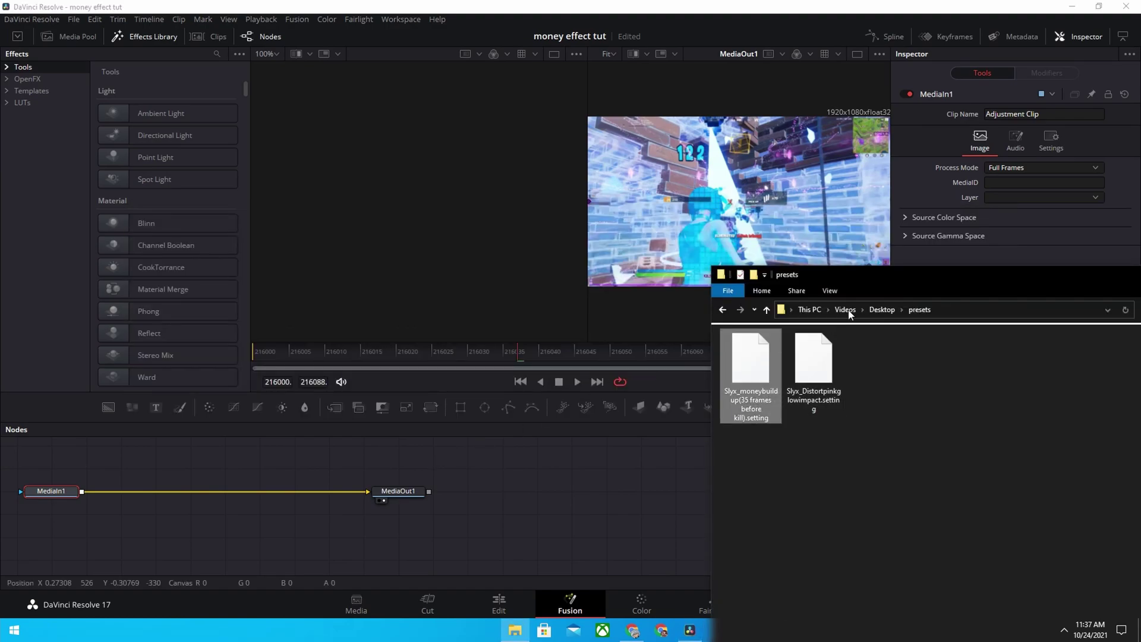
left_click(810, 399)
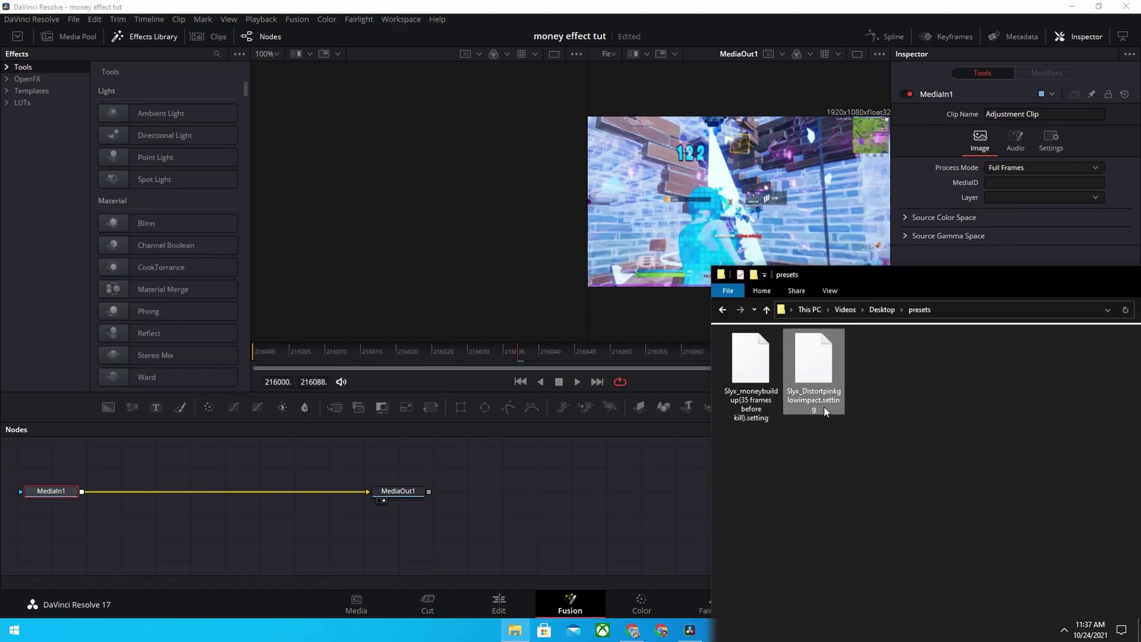
left_click_drag(821, 370, 140, 487)
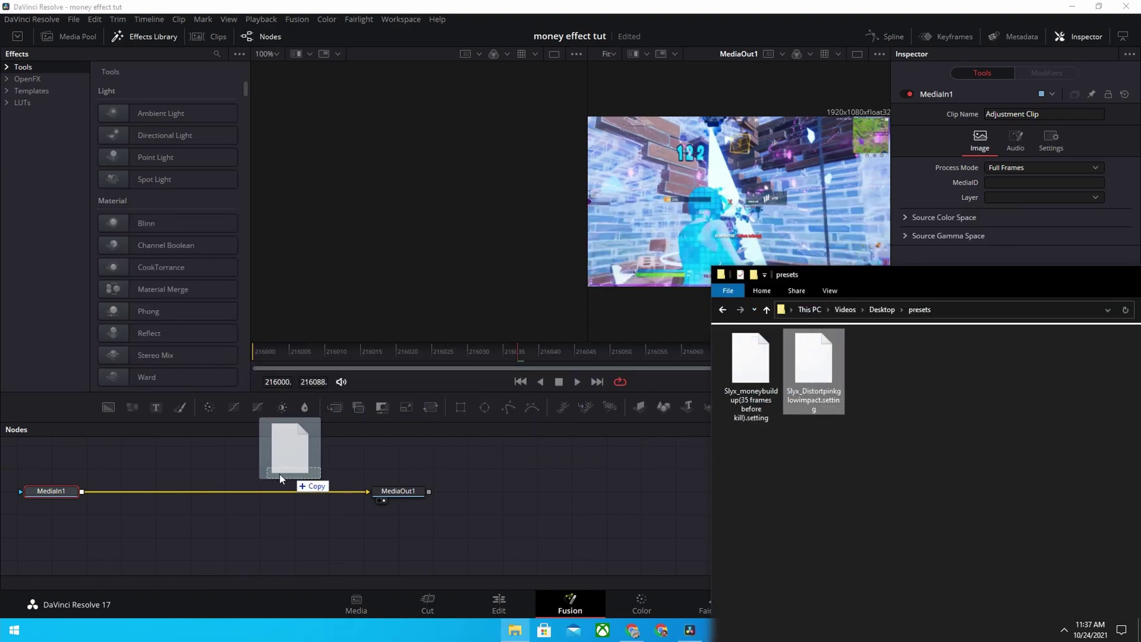
left_click_drag(246, 580, 247, 575)
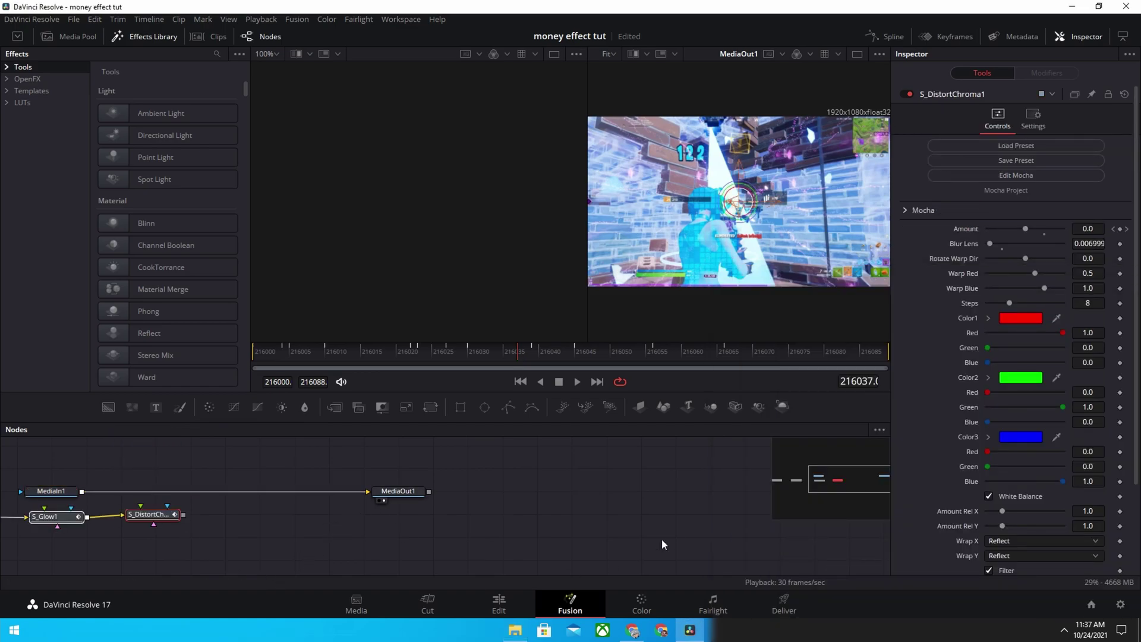
left_click_drag(51, 498, 287, 536)
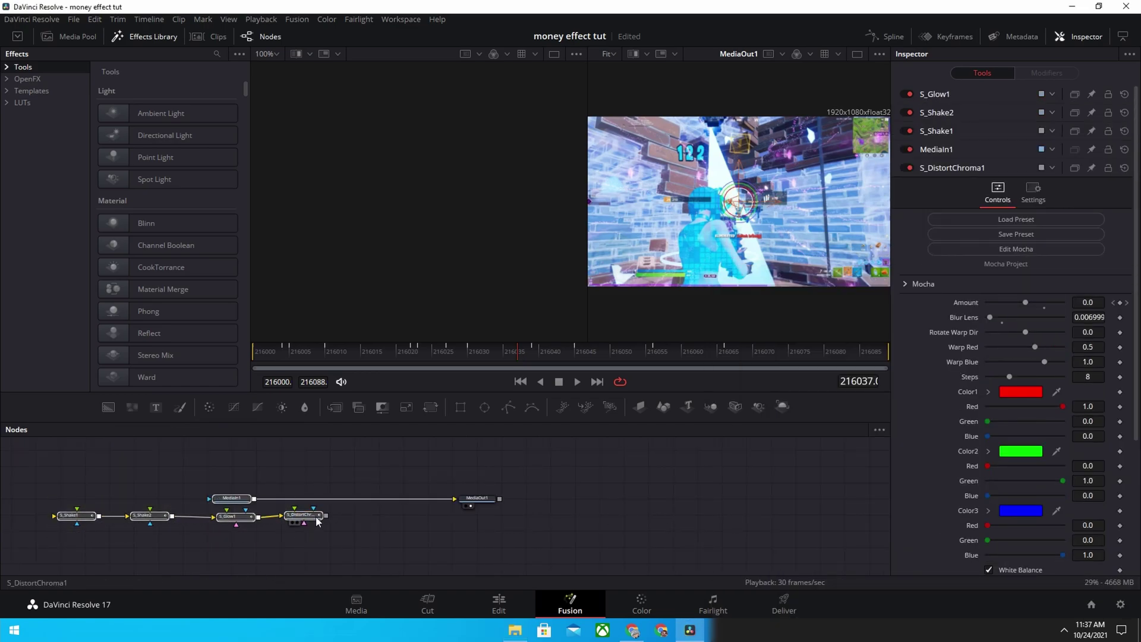
mouse_move(241, 502)
left_mouse_down()
mouse_move(292, 486)
mouse_move(255, 505)
mouse_move(96, 483)
mouse_move(82, 492)
left_mouse_up()
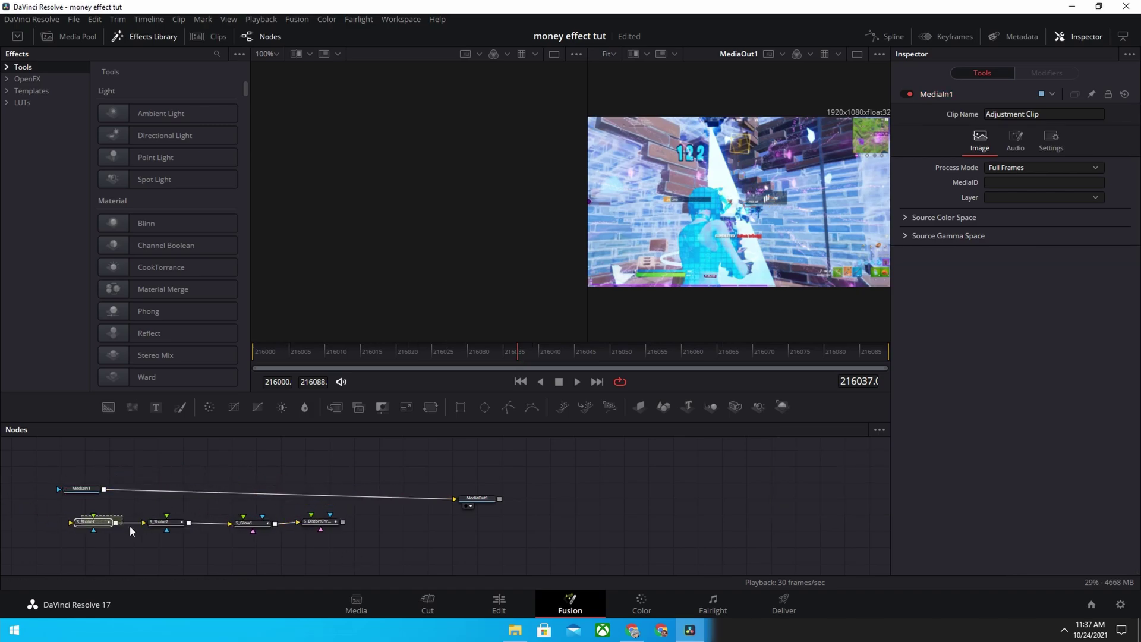
Chain the preset nodes from MediaIn1 through S_DistortChroma1 to MediaOut1 and play the preview
left_click_drag(130, 526, 350, 535)
left_click_drag(251, 531, 319, 505)
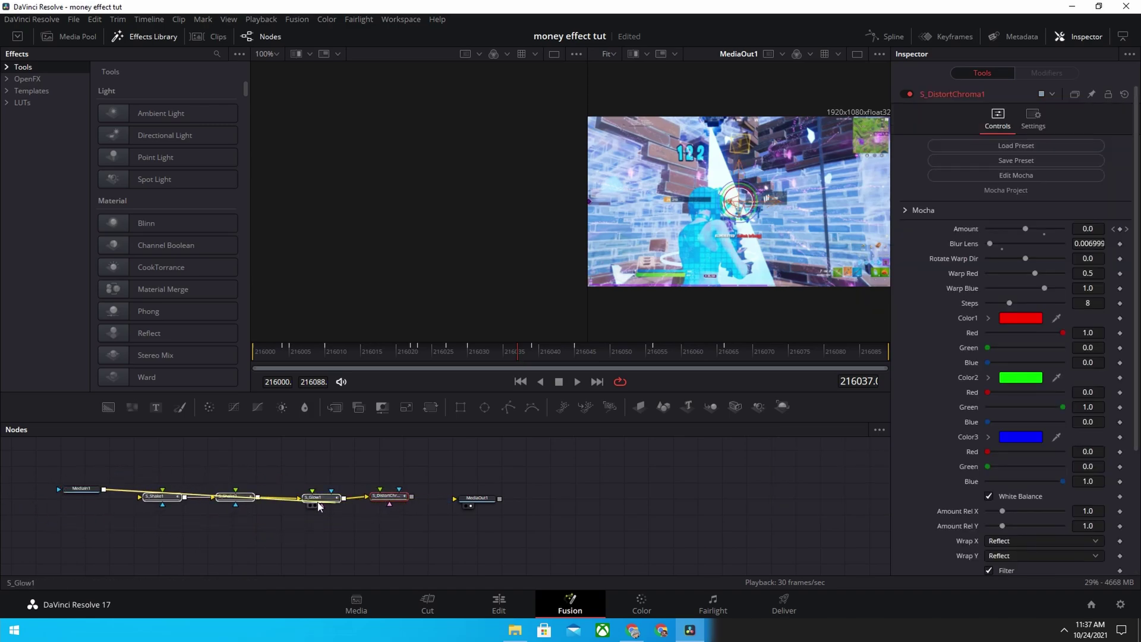
left_click(376, 498)
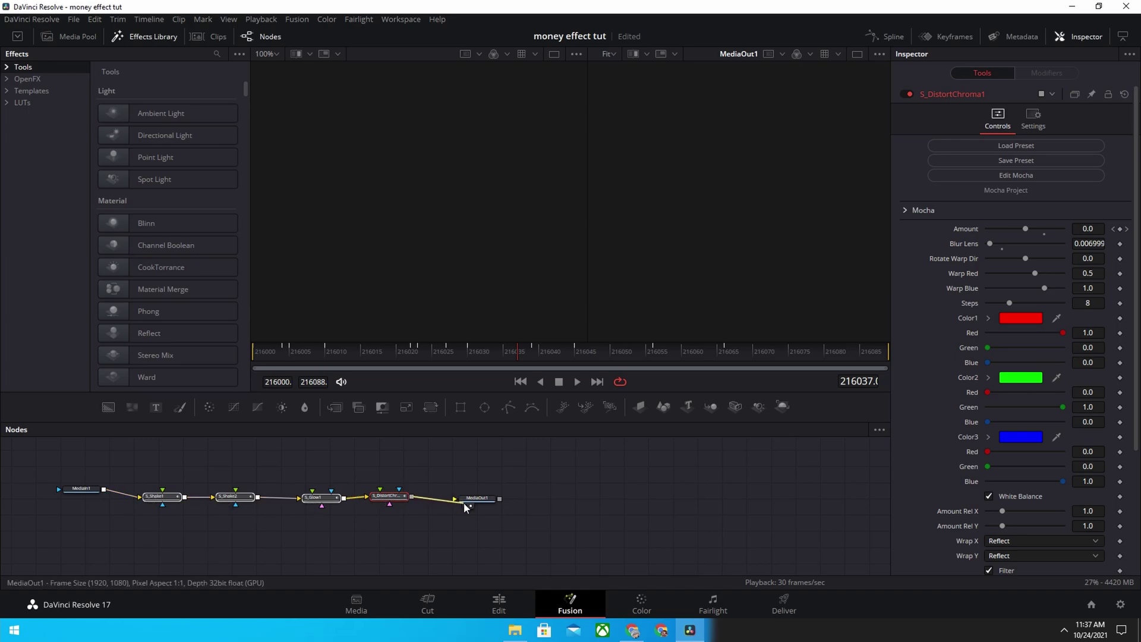
left_click_drag(465, 507, 465, 505)
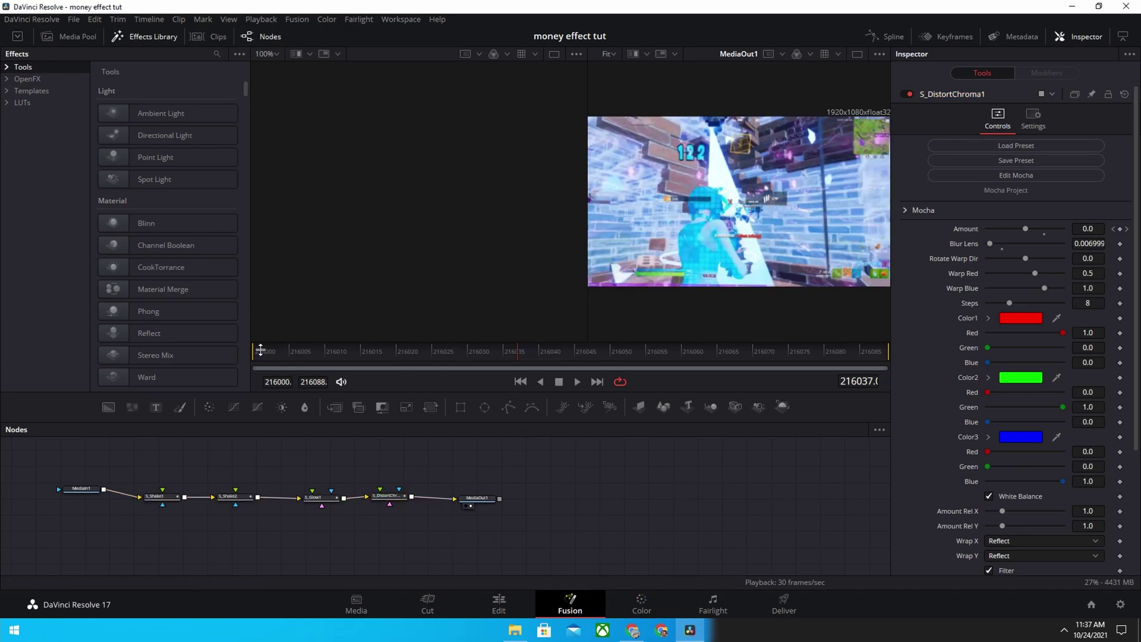
key("space")
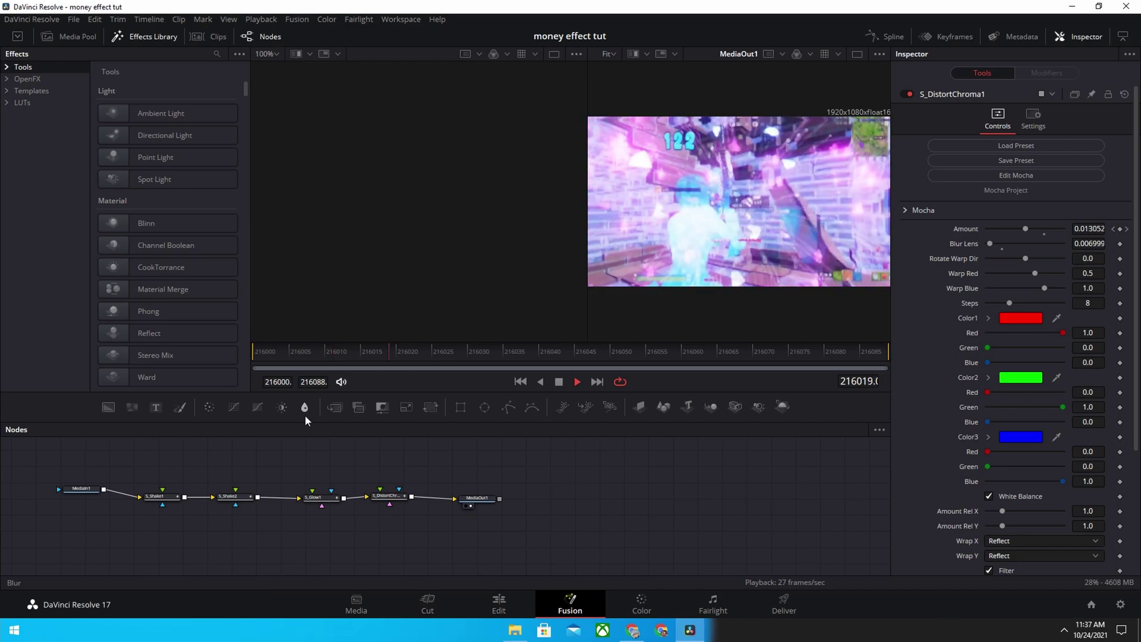
Return to the Edit page and preview the shockwave impact
left_click(499, 603)
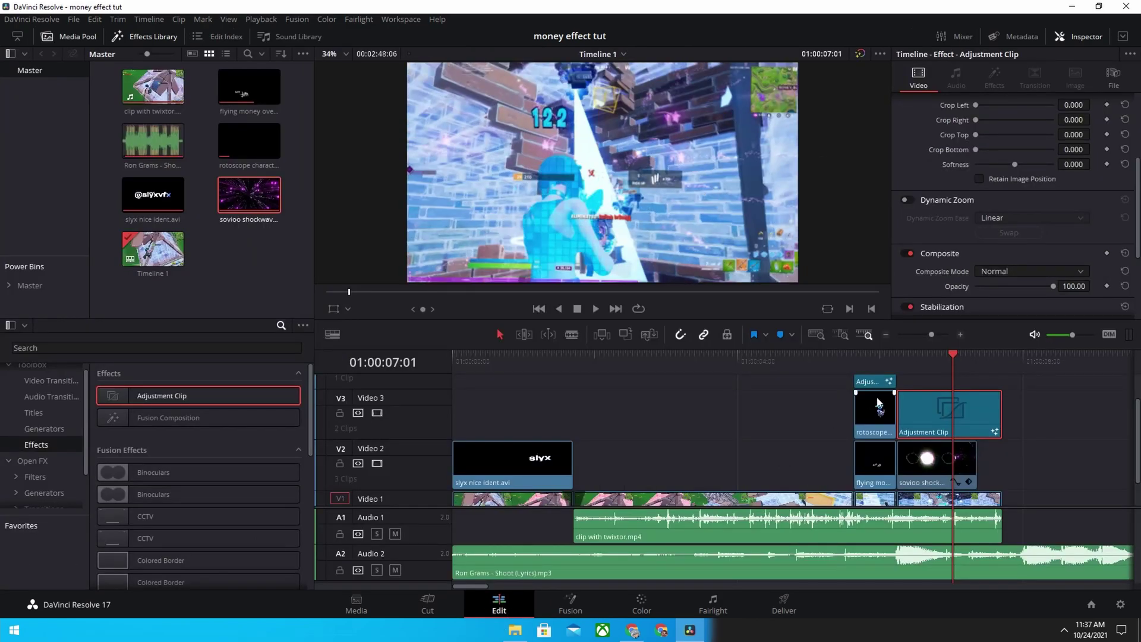
key("space")
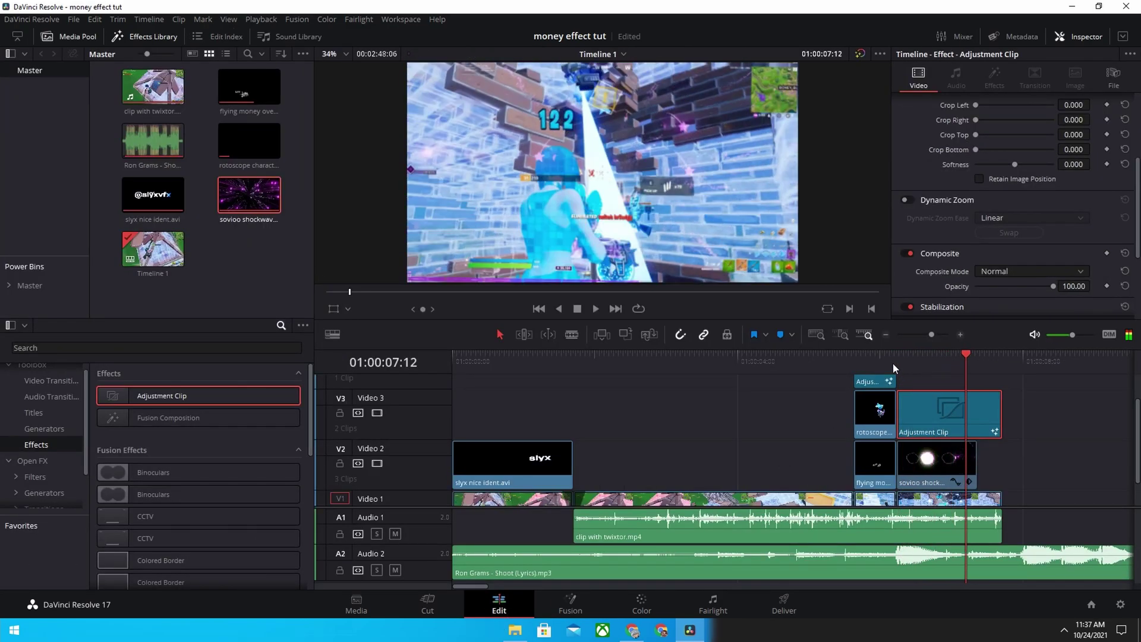
left_click(893, 362)
key("space")
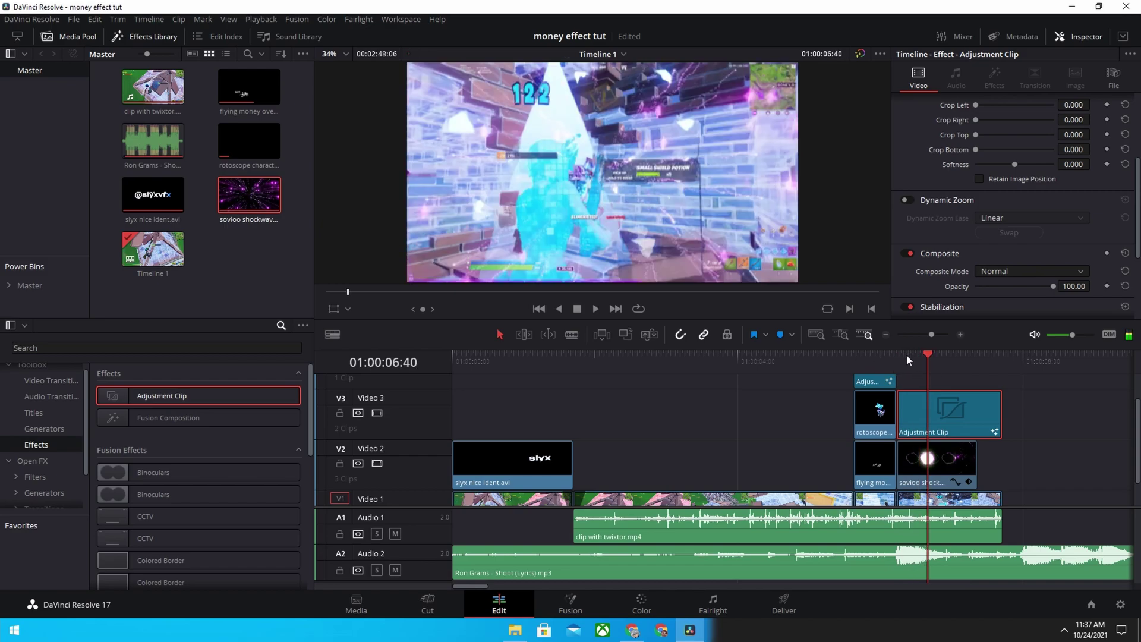
left_click(905, 358)
Select the shockwave clip and replay the money and impact sequence
scroll(959, 490, "down", 2)
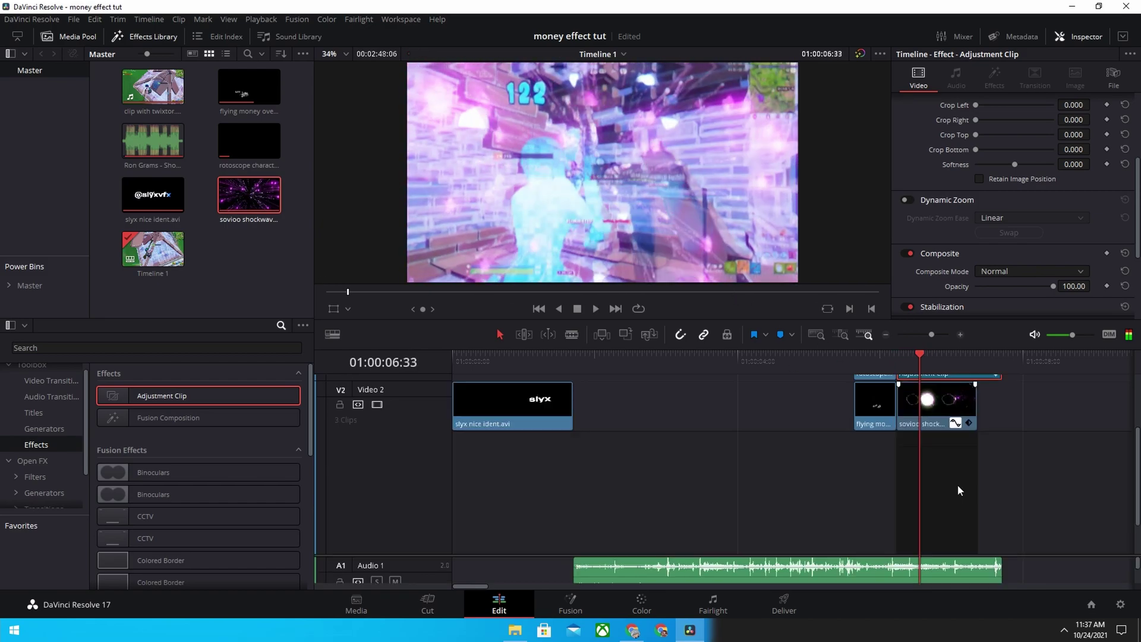
scroll(916, 402, "up", 1)
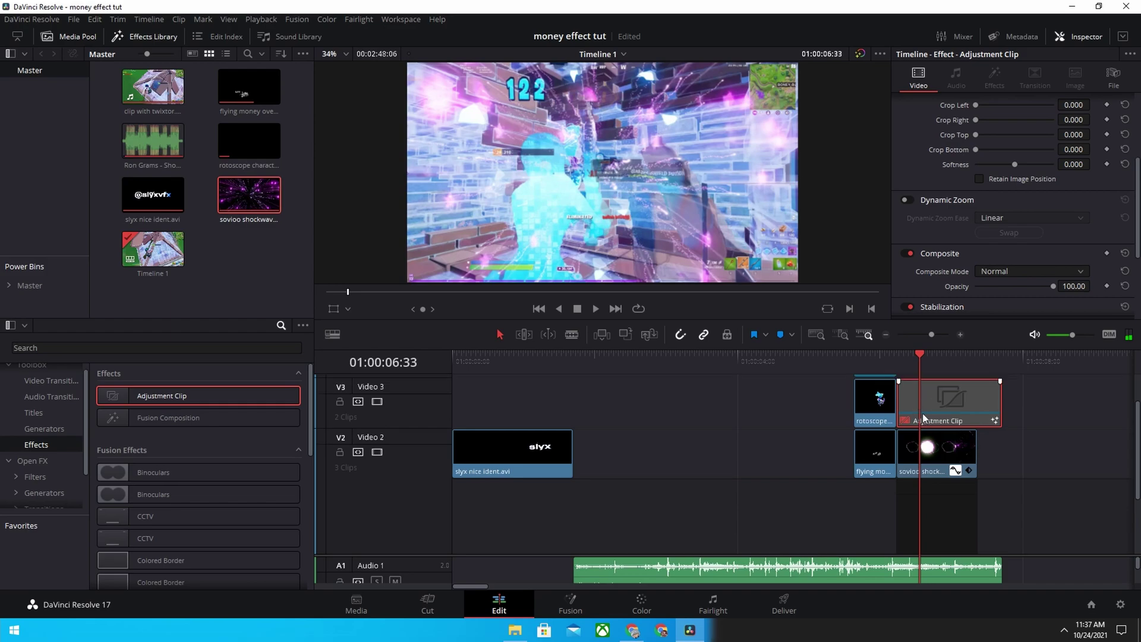
left_click(946, 470)
scroll(885, 424, "up", 1)
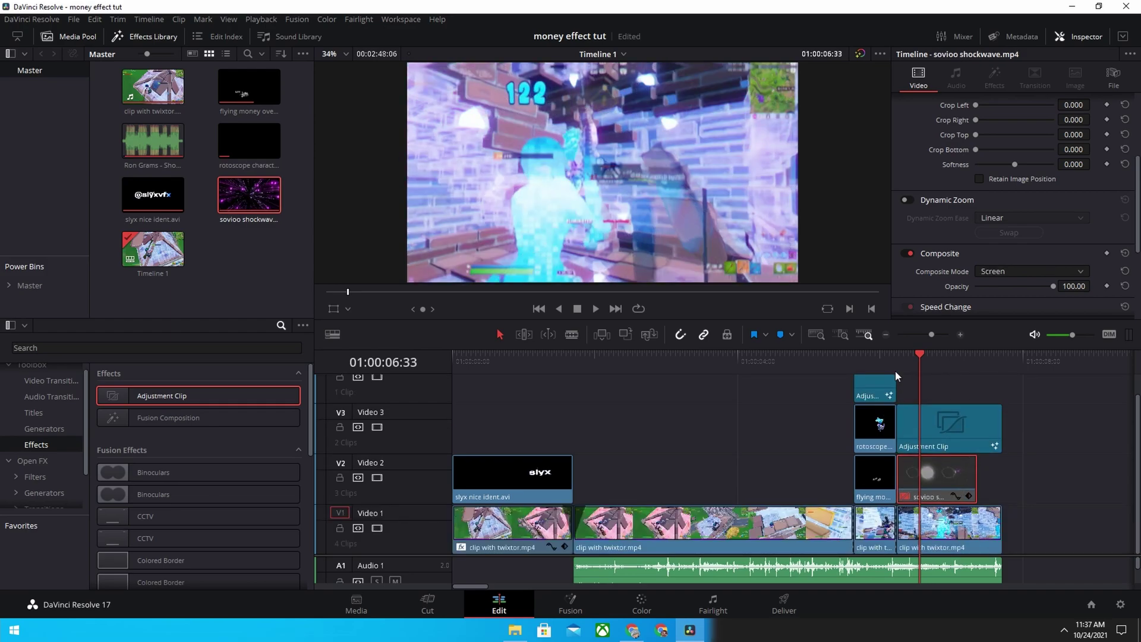
key("space")
left_click(833, 359)
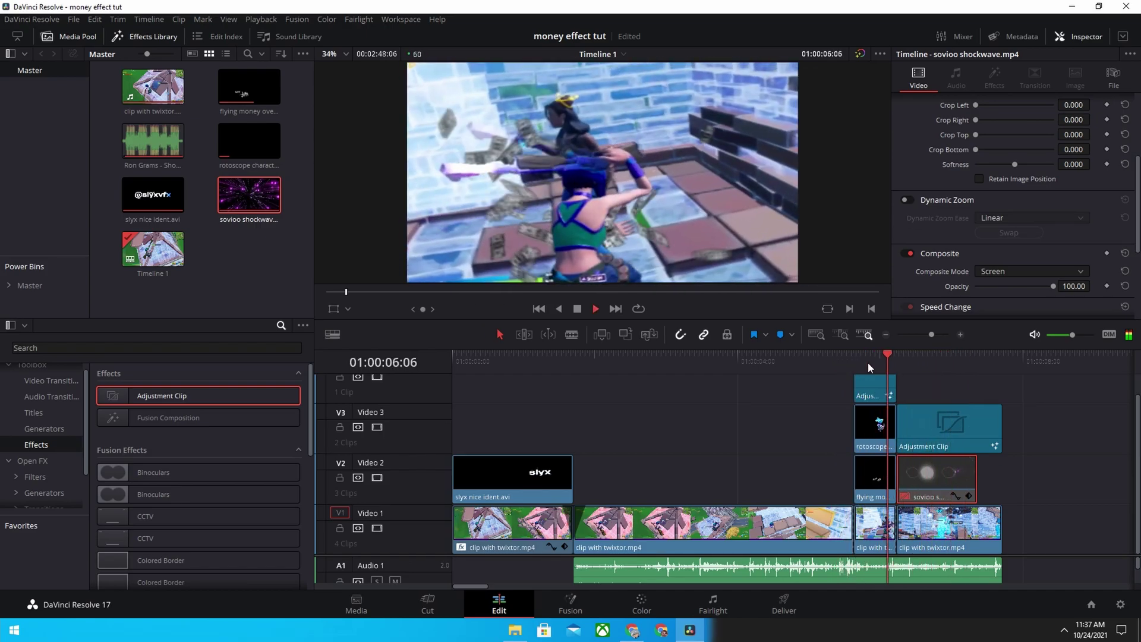
key("space")
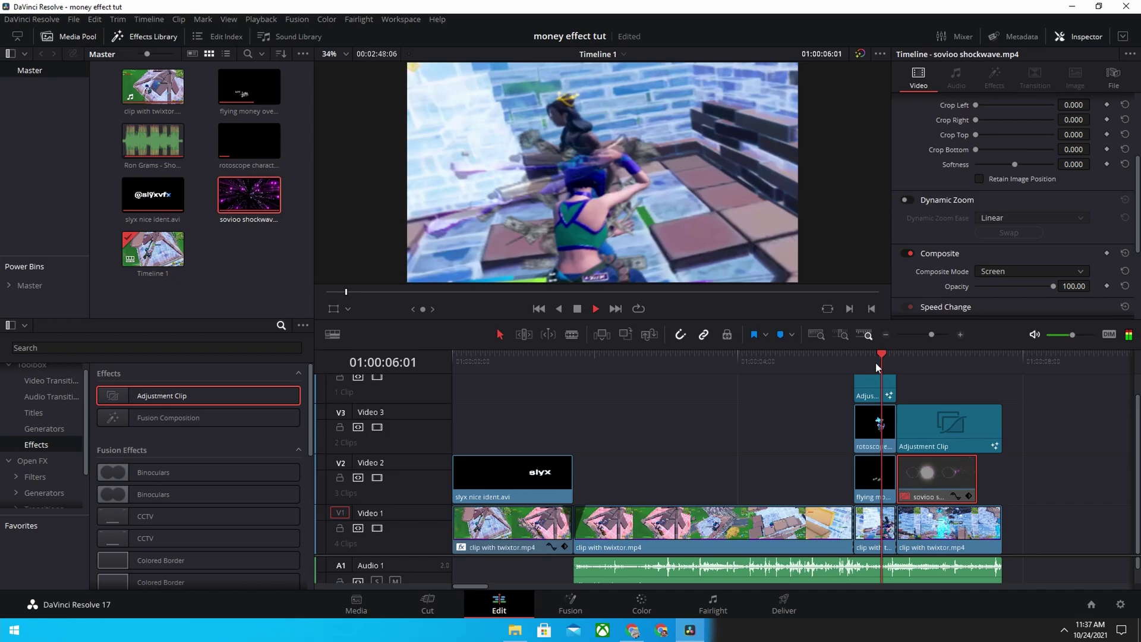
key("space")
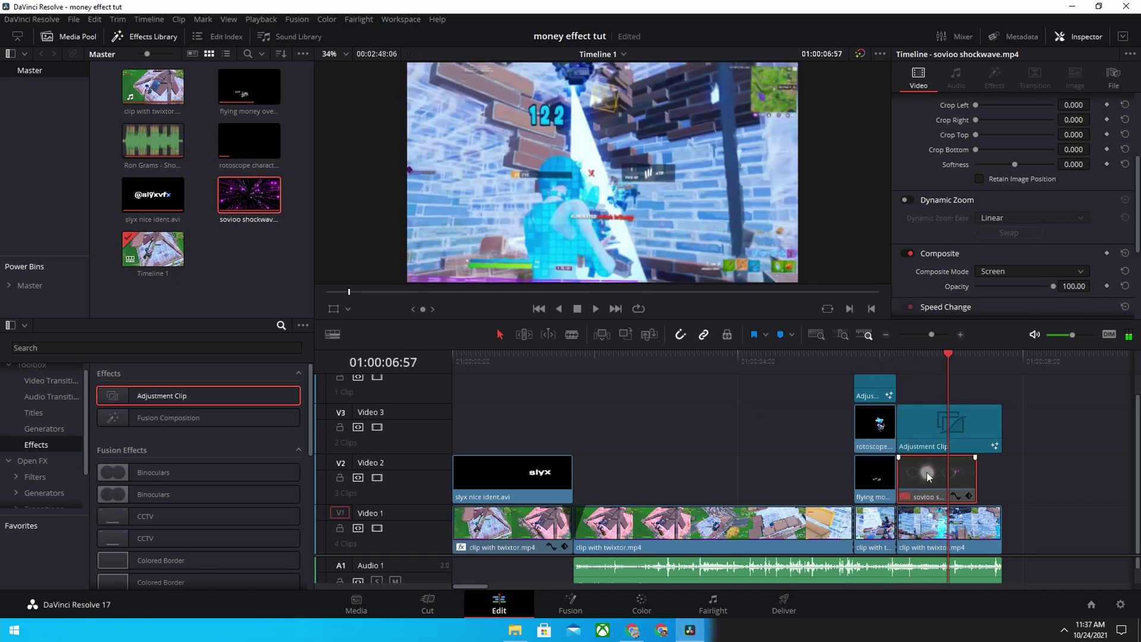
Save the project and play back from the slyx intro
key("ctrl+s")
left_click(485, 366)
key("space")
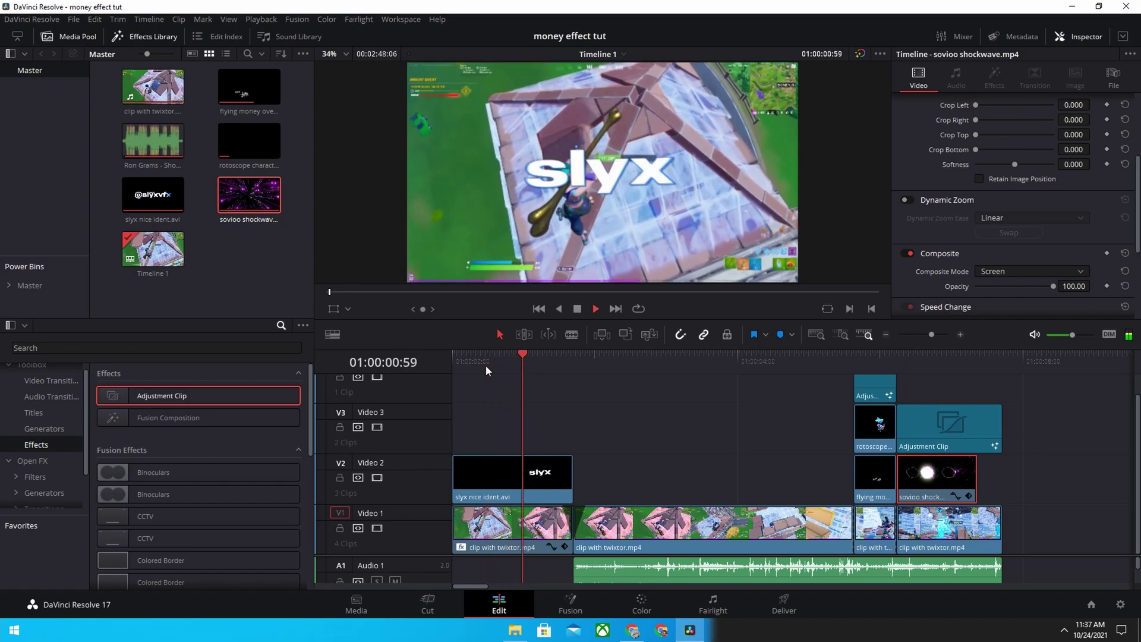